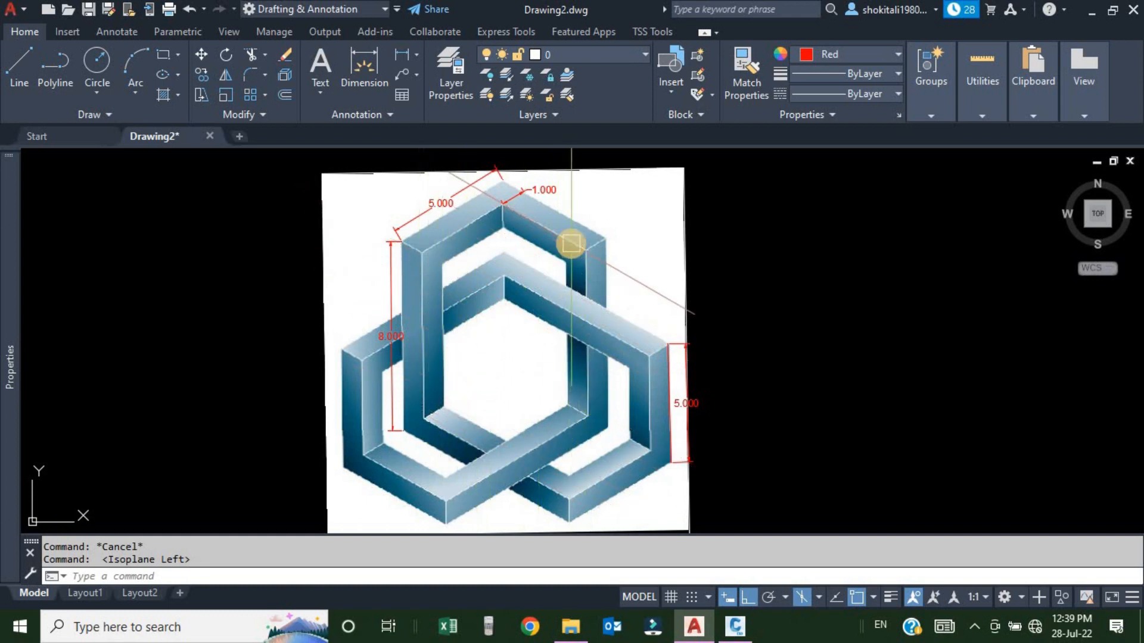
# Examine the reference image of the interlocked isometric figure and its dimensions to understand the shape's edge lengths and bar width.
pyautogui.scroll(4, 455, 203)
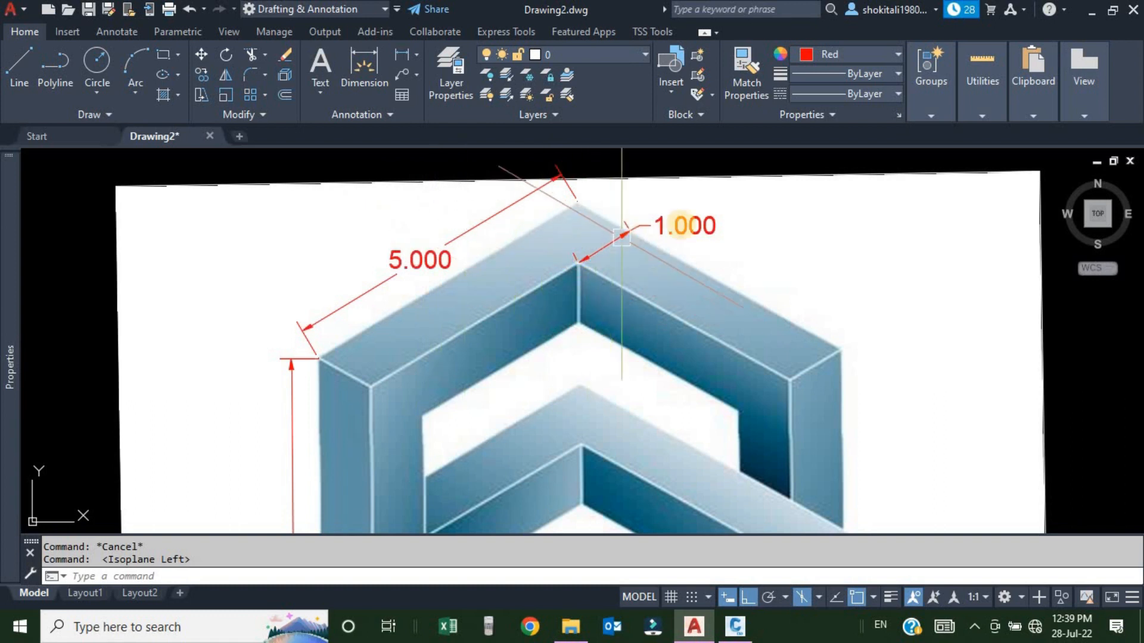
pyautogui.scroll(-5, 679, 238)
pyautogui.scroll(4, 566, 286)
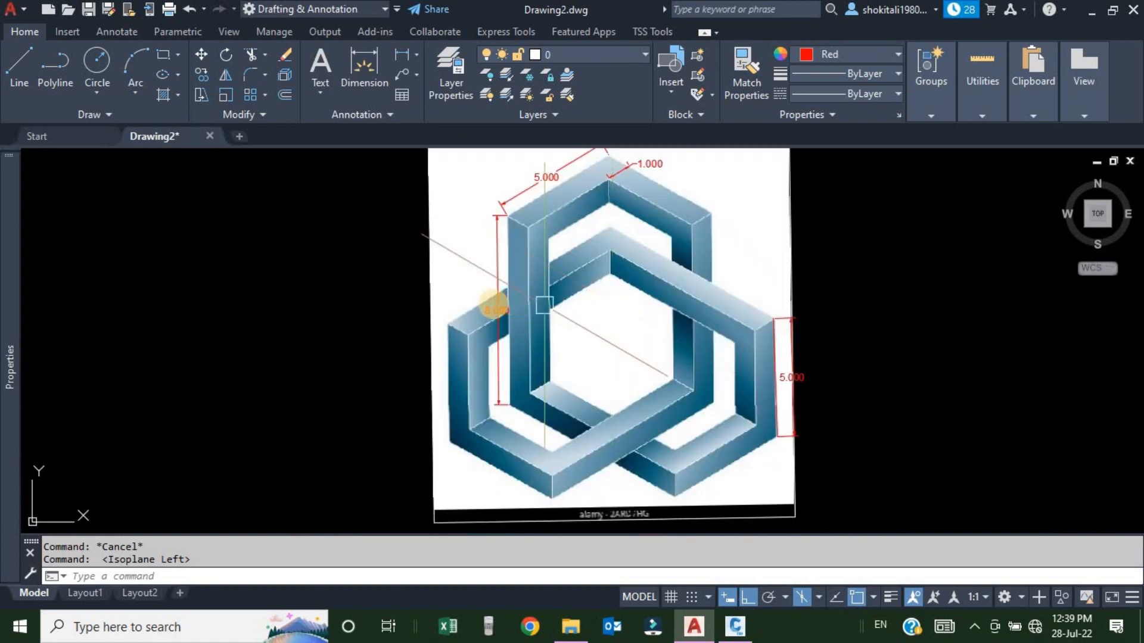
pyautogui.scroll(3, 485, 328)
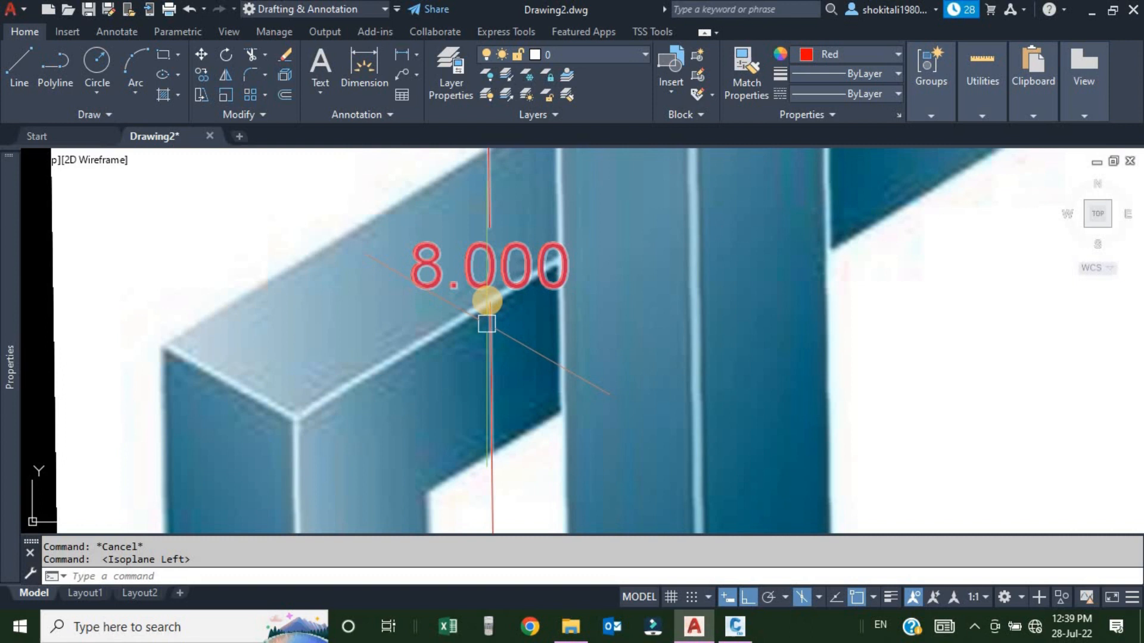
pyautogui.scroll(-3, 543, 306)
pyautogui.scroll(3, 973, 388)
pyautogui.scroll(-5, 781, 357)
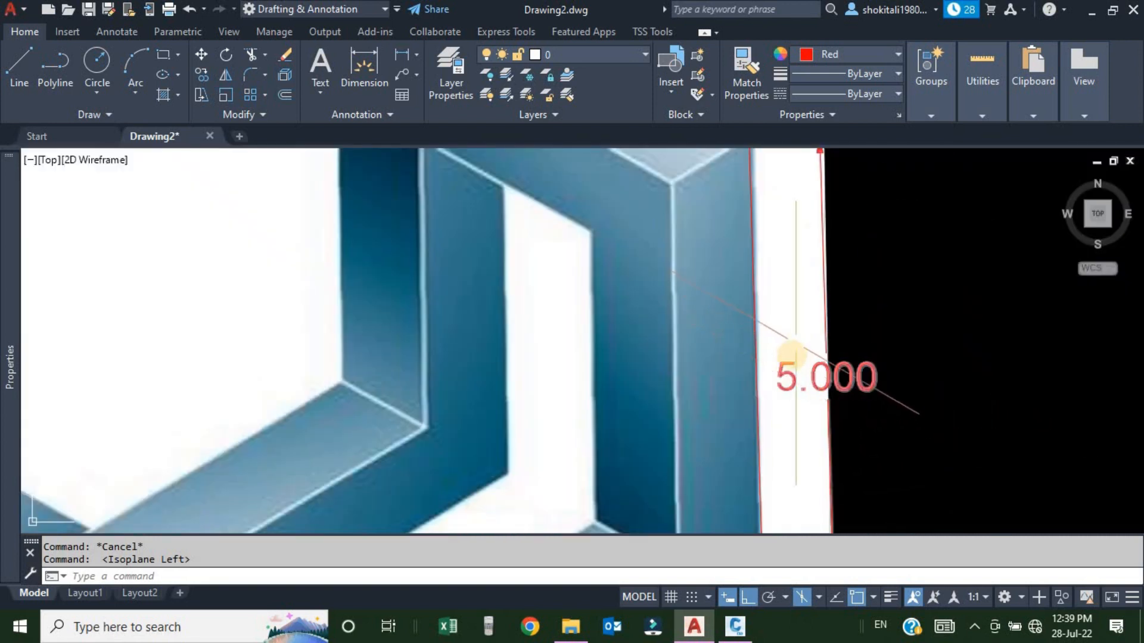
pyautogui.scroll(2, 671, 286)
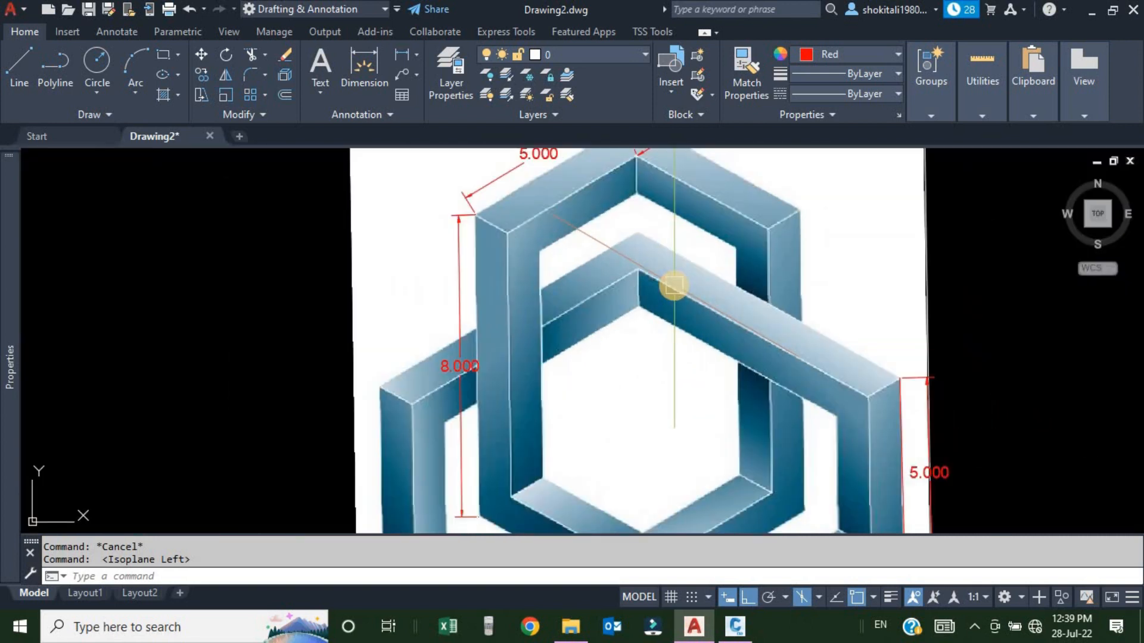
pyautogui.scroll(-4, 636, 277)
pyautogui.scroll(2, 639, 273)
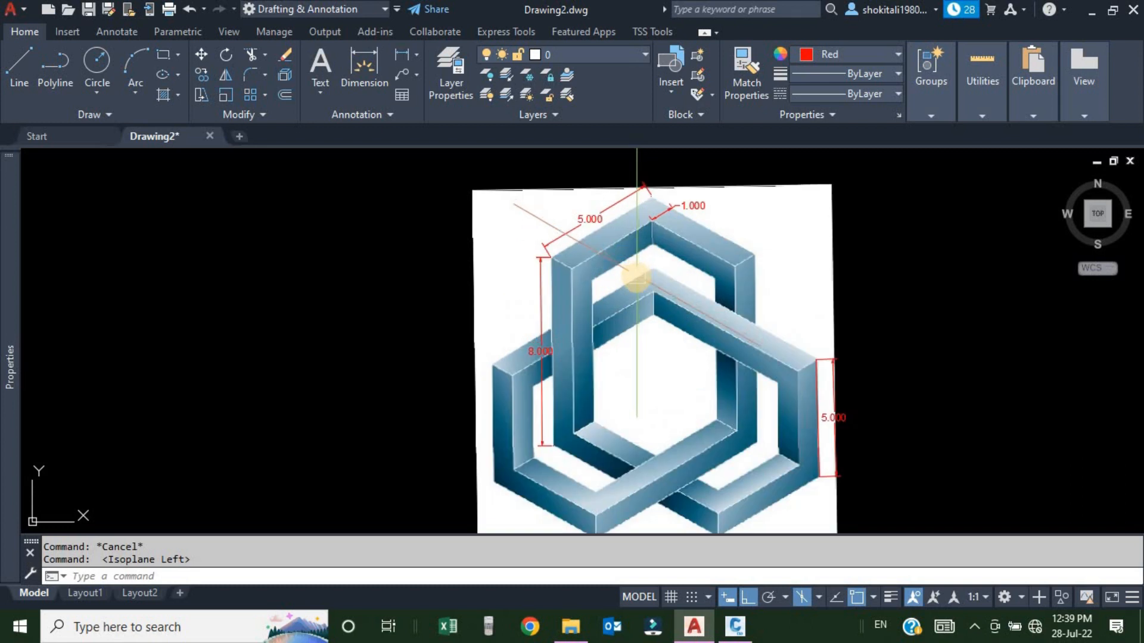
pyautogui.scroll(-2, 638, 275)
pyautogui.scroll(2, 652, 297)
pyautogui.moveTo(717, 313); pyautogui.dragTo(542, 303, button='middle')
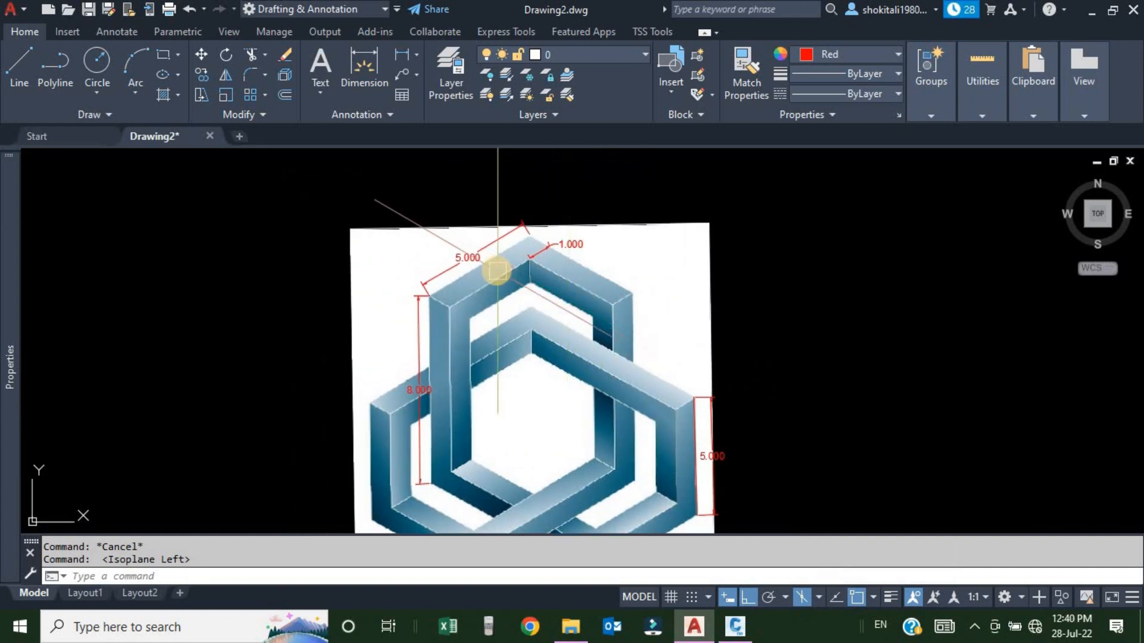
pyautogui.scroll(4, 511, 259)
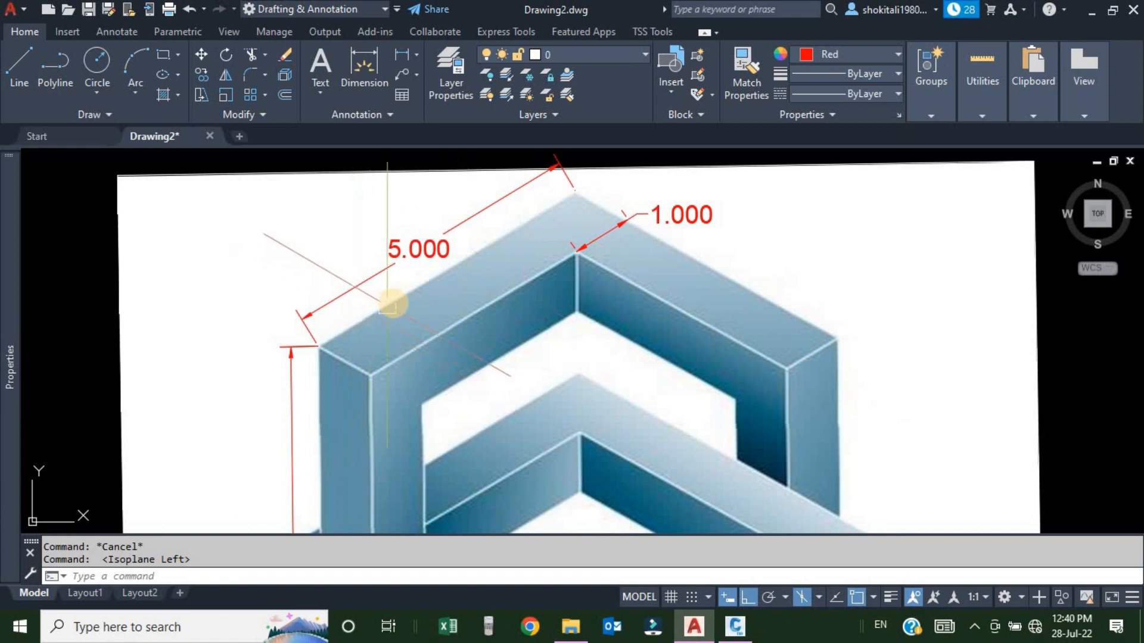
pyautogui.scroll(-4, 395, 304)
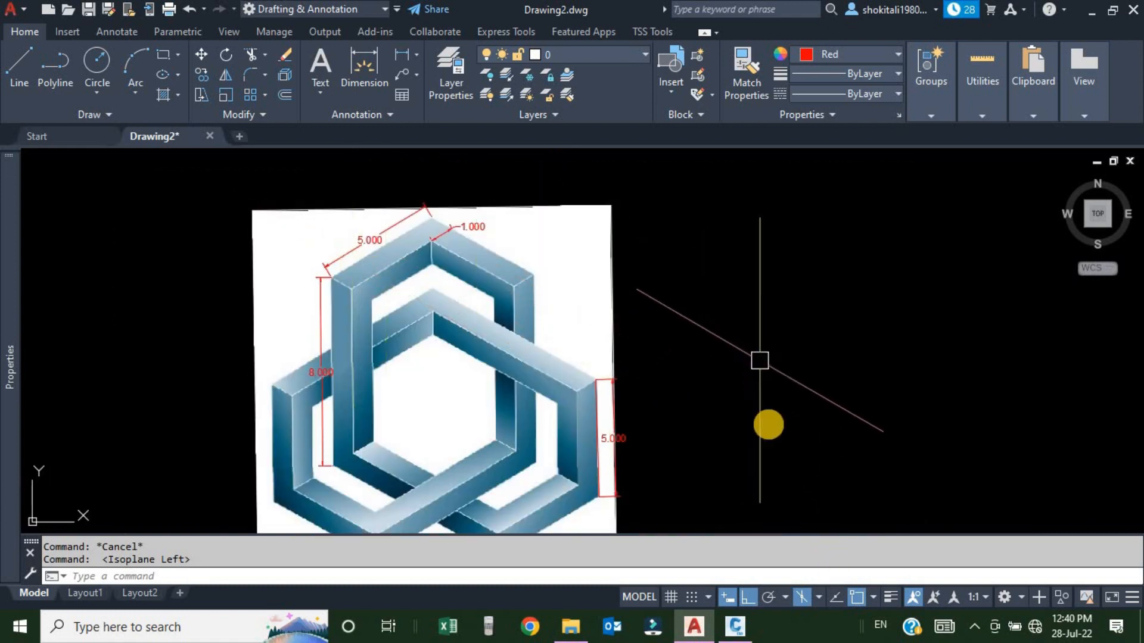
# Switch the isometric drafting plane to isoplane Top.
pyautogui.click(818, 596)
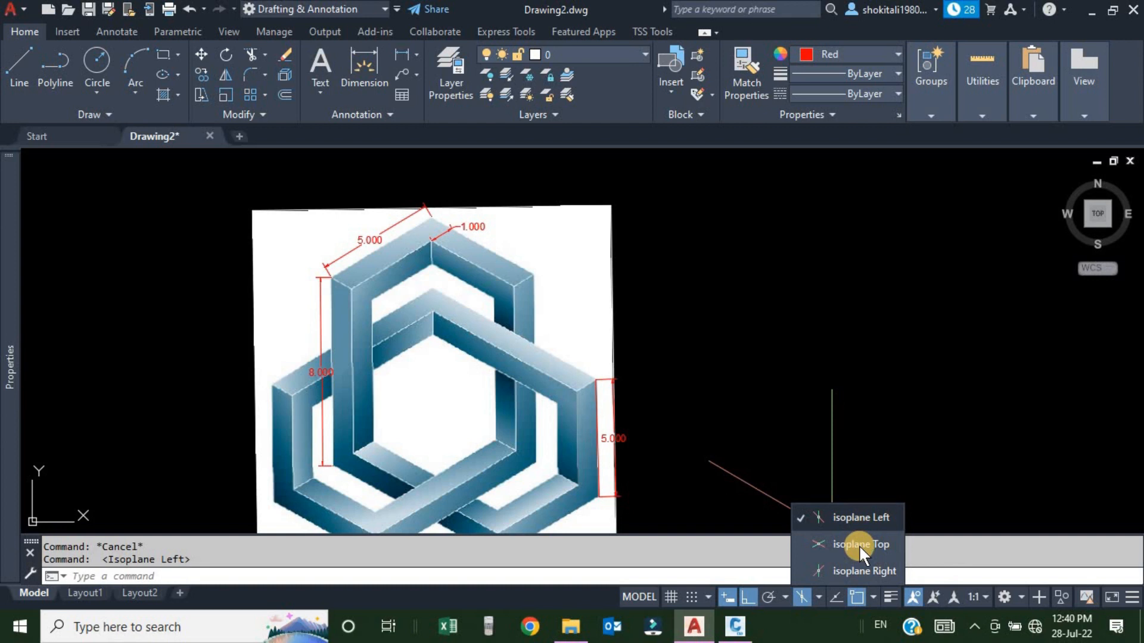
pyautogui.click(859, 544)
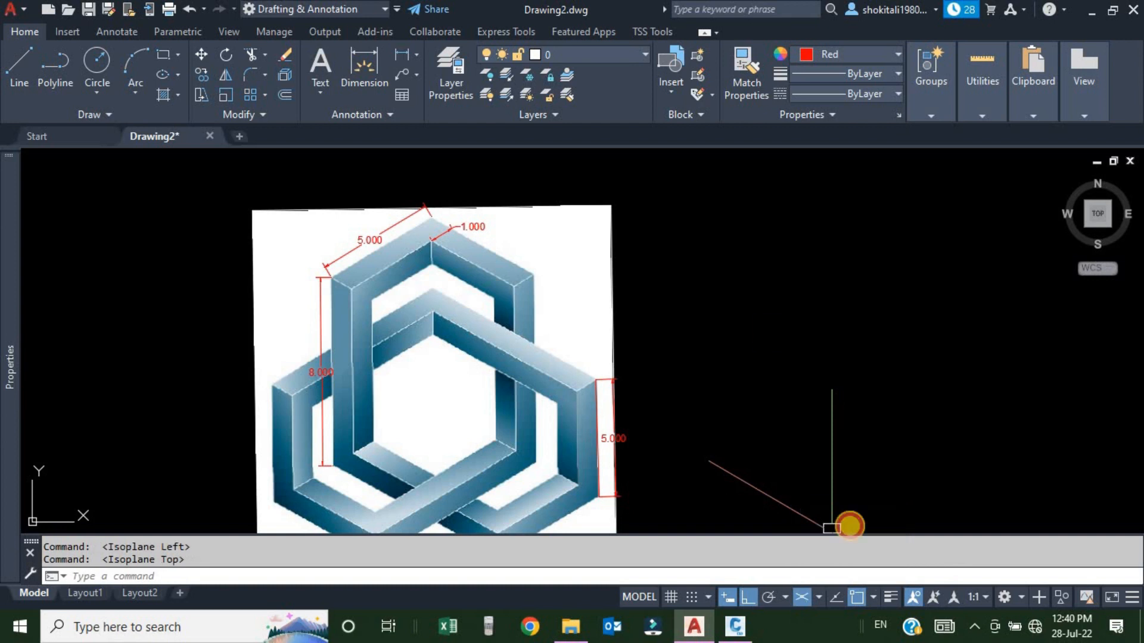
pyautogui.scroll(5, 387, 257)
pyautogui.moveTo(387, 256); pyautogui.dragTo(516, 337, button='middle')
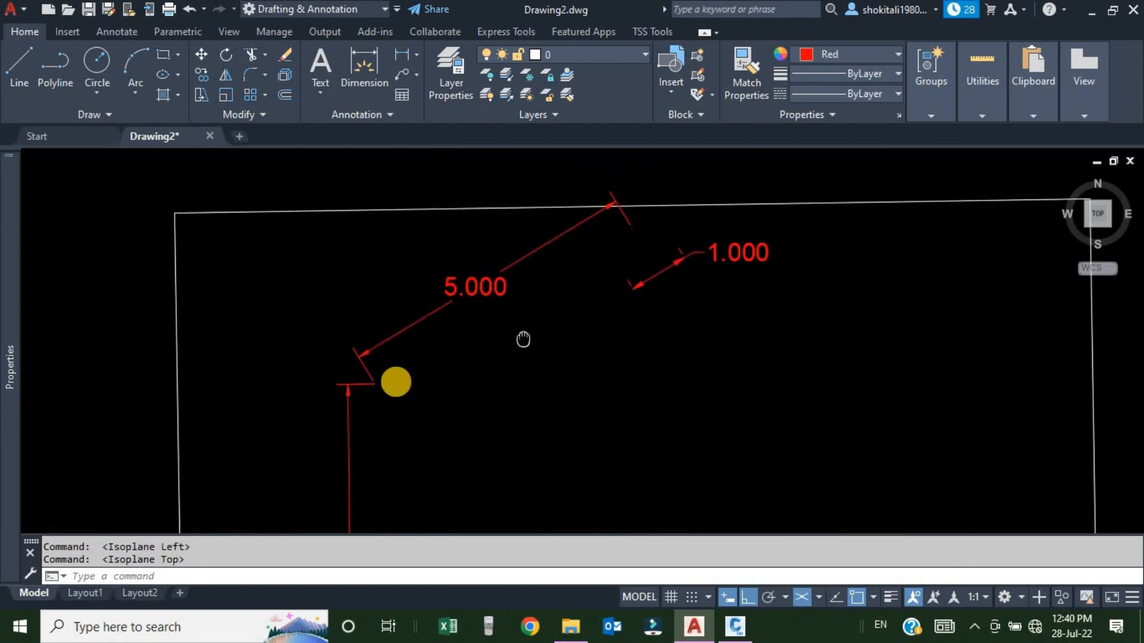
pyautogui.scroll(2, 365, 387)
pyautogui.scroll(-2, 361, 383)
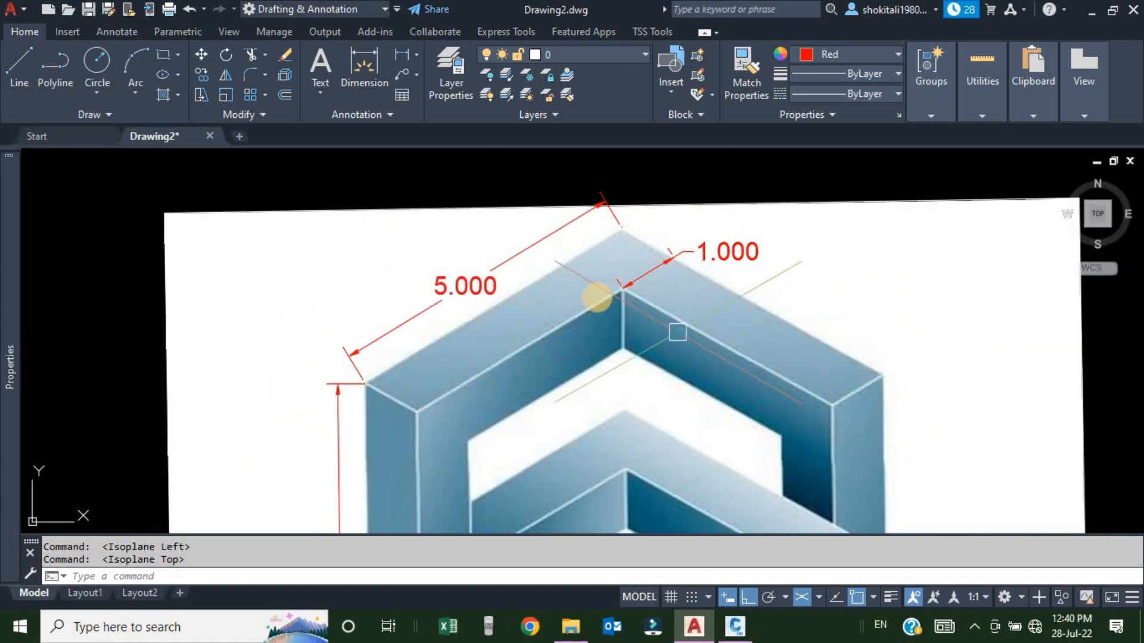
pyautogui.scroll(-5, 464, 334)
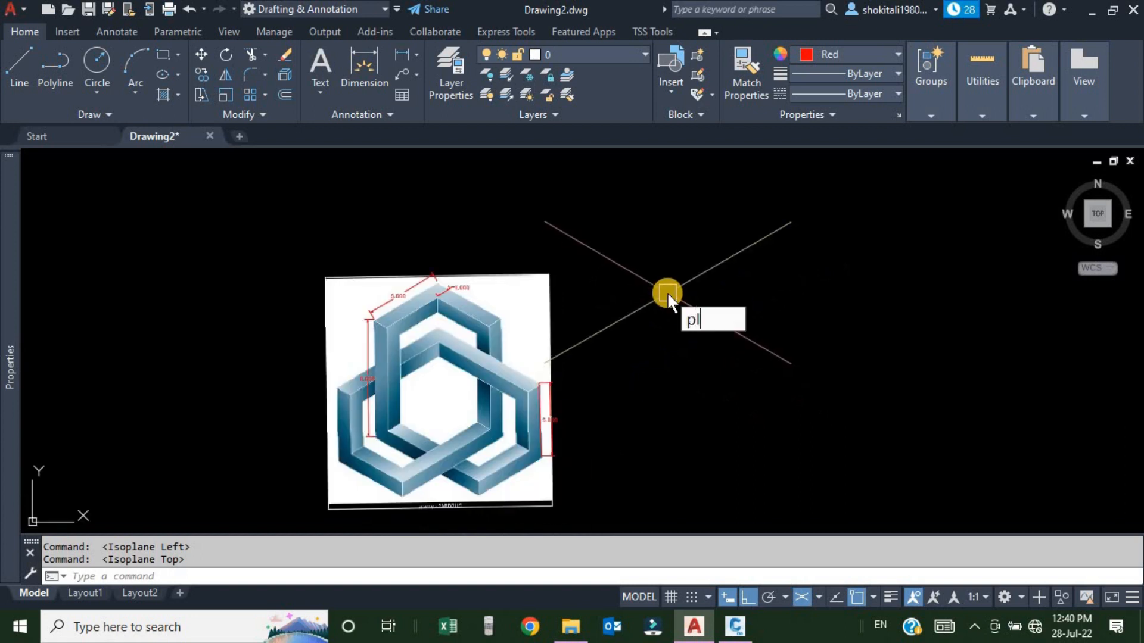
# Start a polyline in the empty space beside the reference image with two 5-unit outer edges, at 30° and 330°.
pyautogui.press('Return')
pyautogui.click(718, 297)
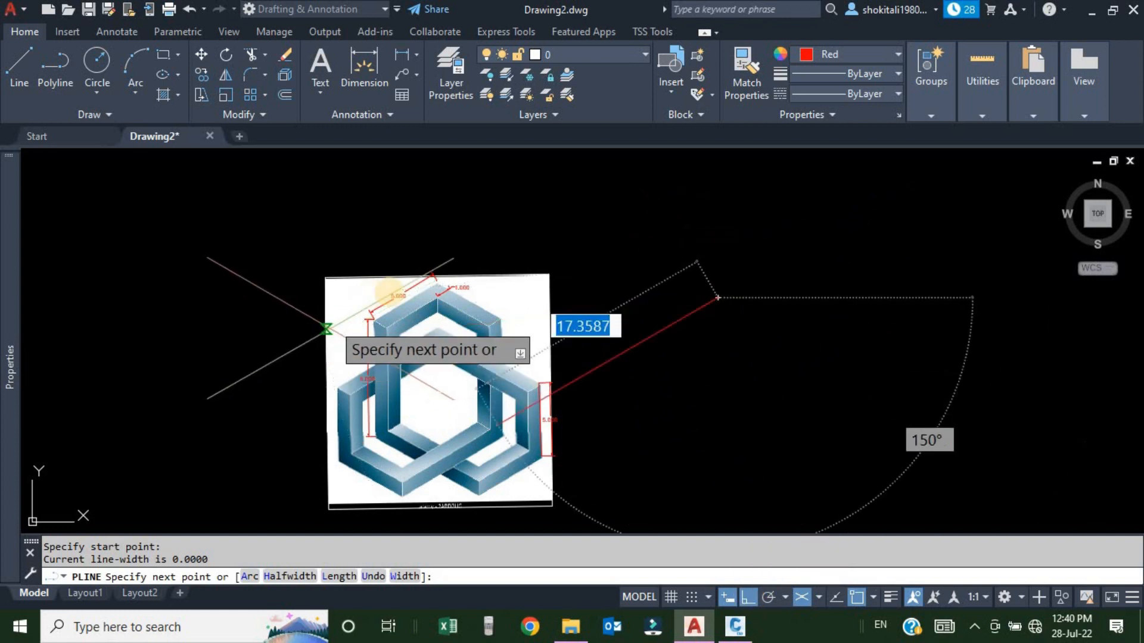
pyautogui.scroll(4, 337, 322)
pyautogui.scroll(-6, 572, 322)
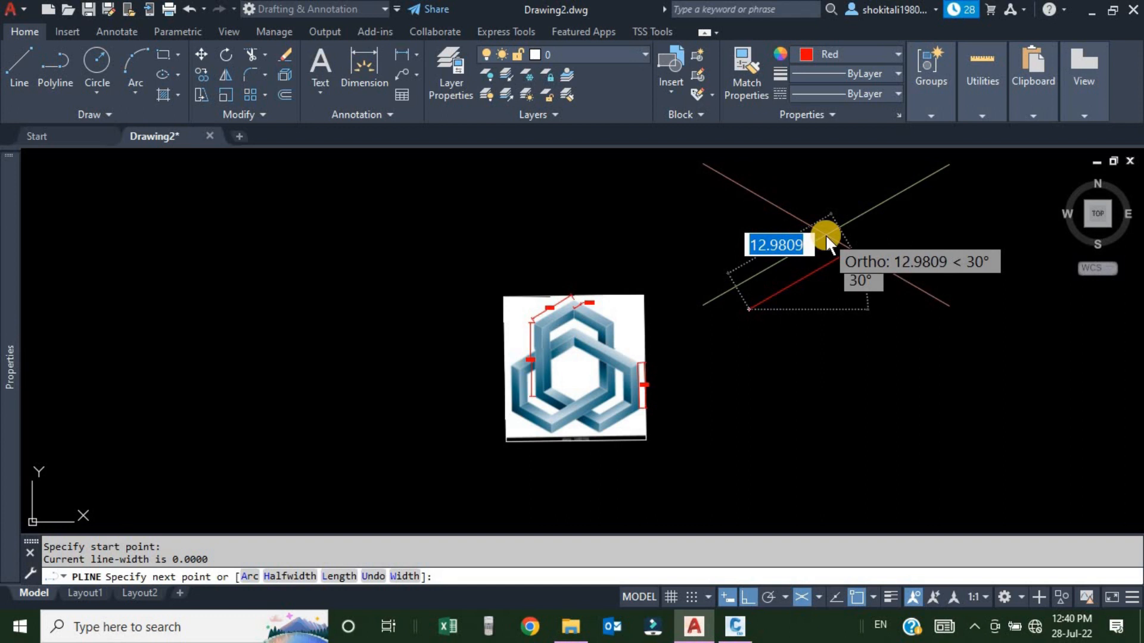
pyautogui.write('5')
pyautogui.press('Return')
pyautogui.scroll(4, 810, 298)
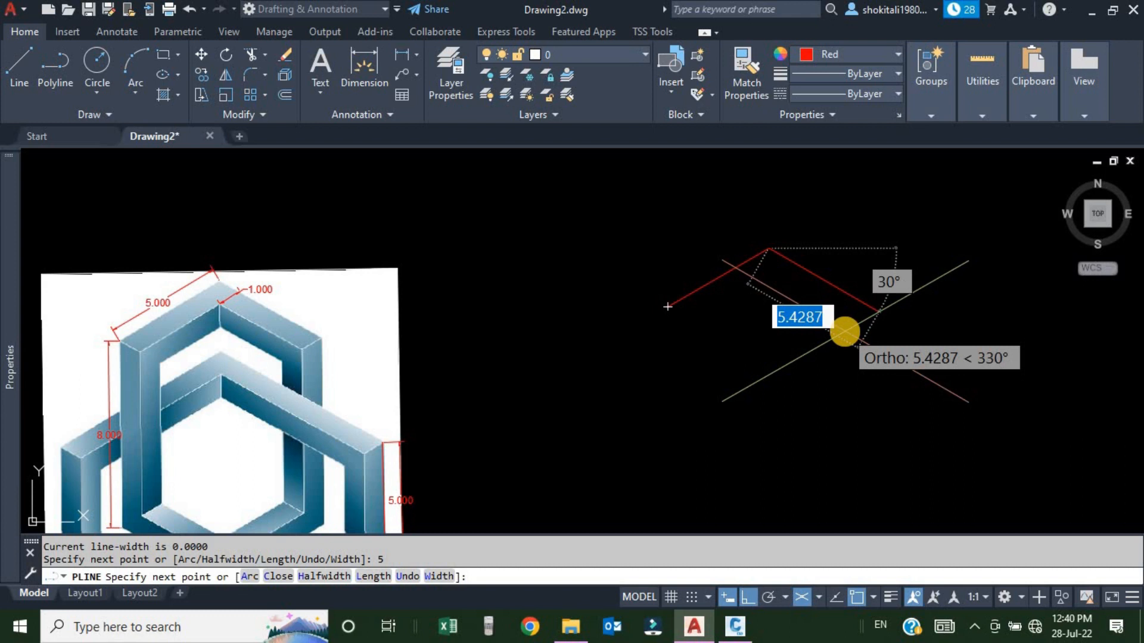
pyautogui.write('5')
pyautogui.press('Return')
# Continue the polyline with a 1-unit end edge at 210° for the bar's width.
pyautogui.scroll(6, 332, 370)
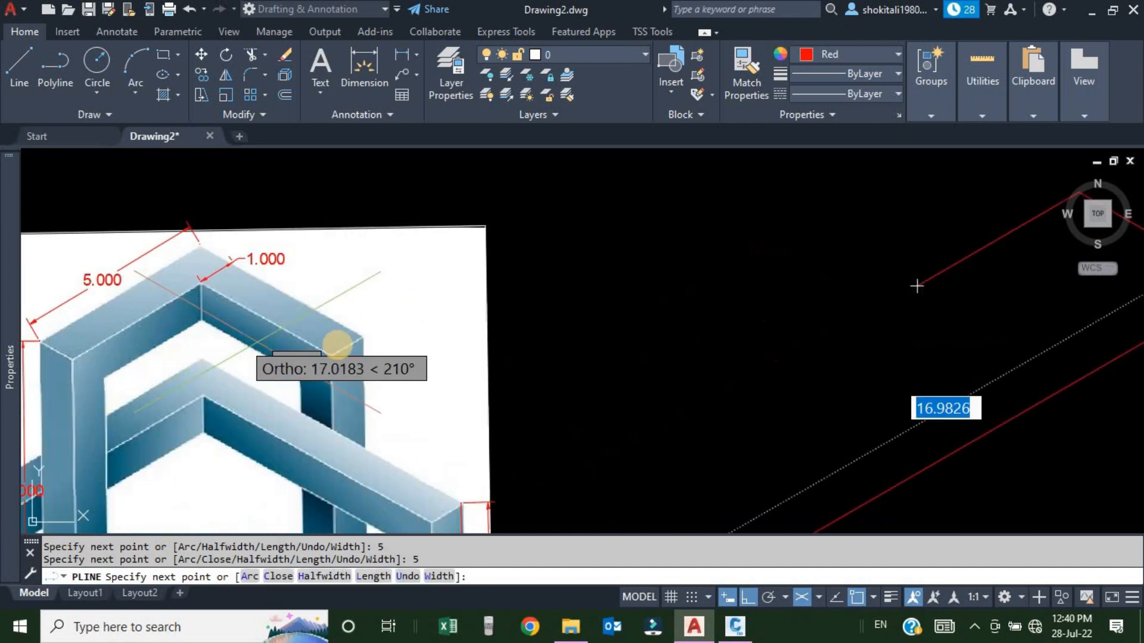
pyautogui.scroll(-3, 405, 369)
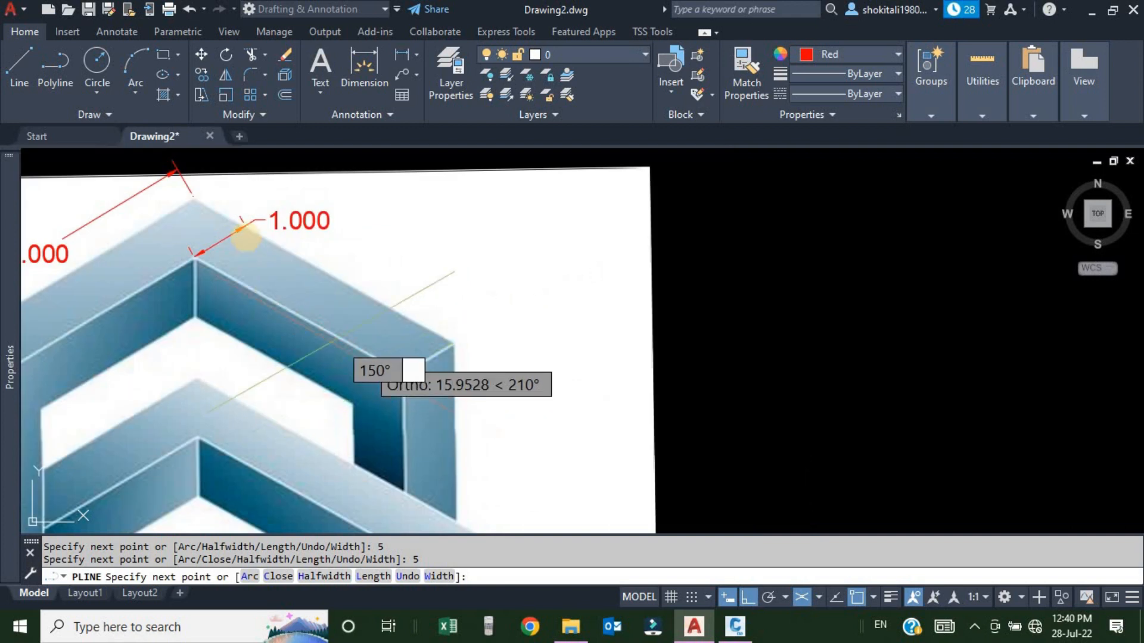
pyautogui.scroll(-5, 676, 276)
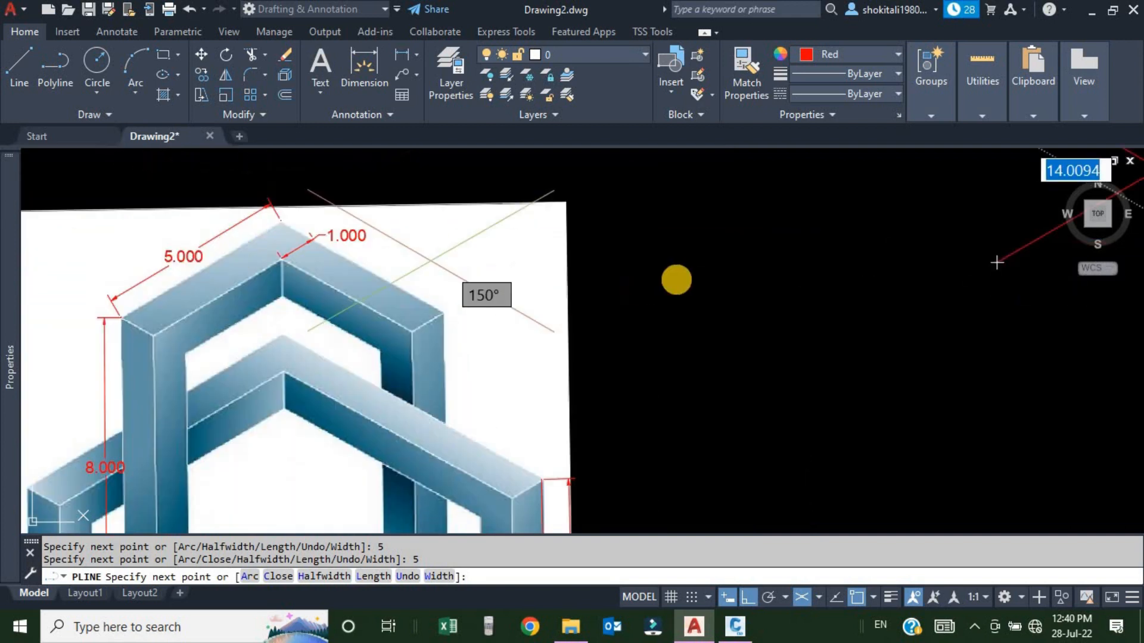
pyautogui.moveTo(950, 238); pyautogui.dragTo(806, 274, button='middle')
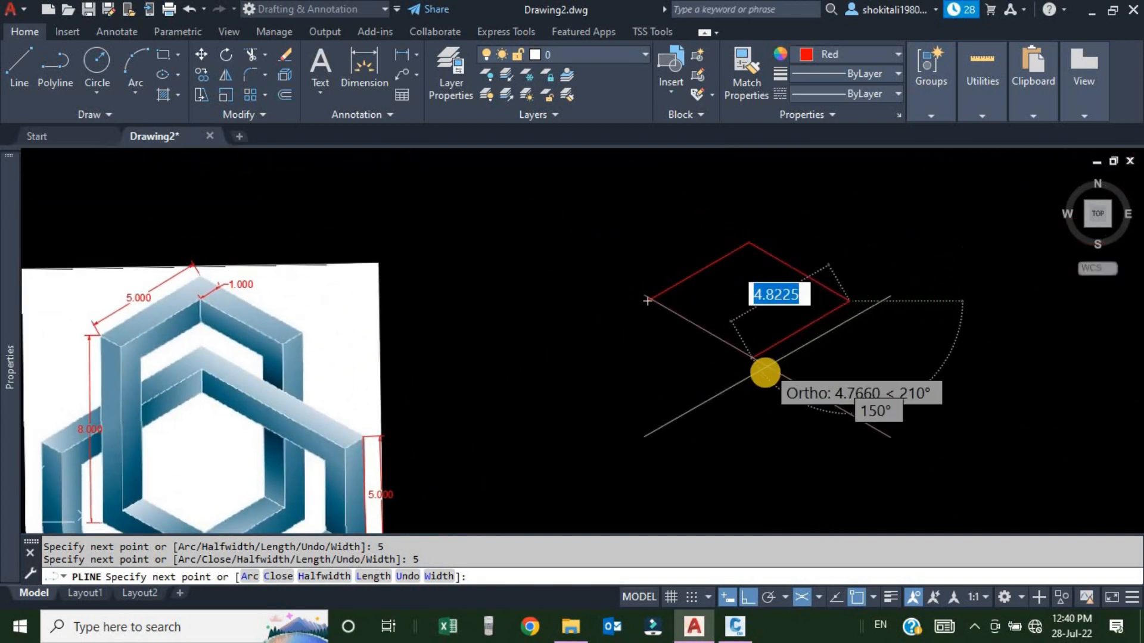
pyautogui.write('1')
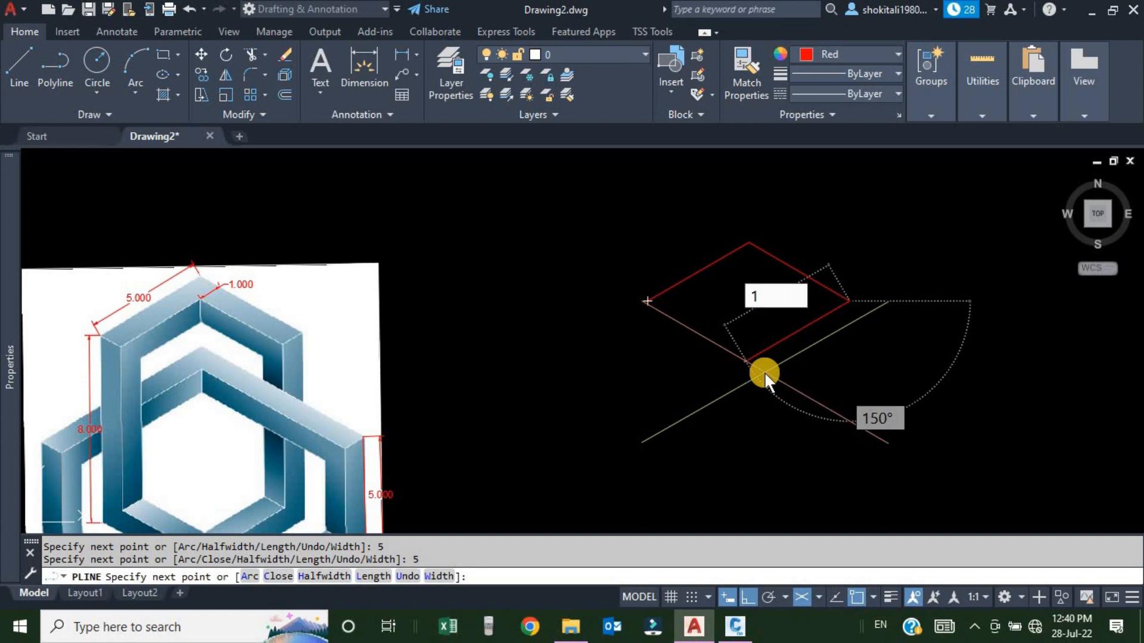
pyautogui.press('Return')
# Add a 4-unit inner edge at 150° to the polyline, parallel to the second outer edge.
pyautogui.scroll(2, 812, 296)
pyautogui.scroll(-3, 668, 223)
pyautogui.scroll(5, 473, 285)
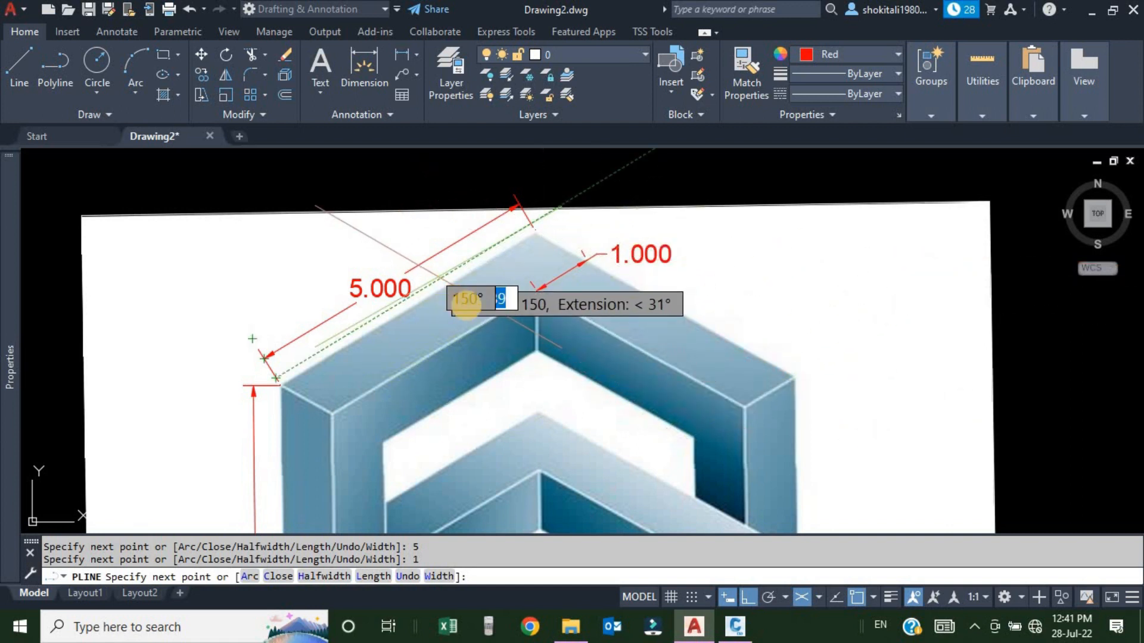
pyautogui.write('2')
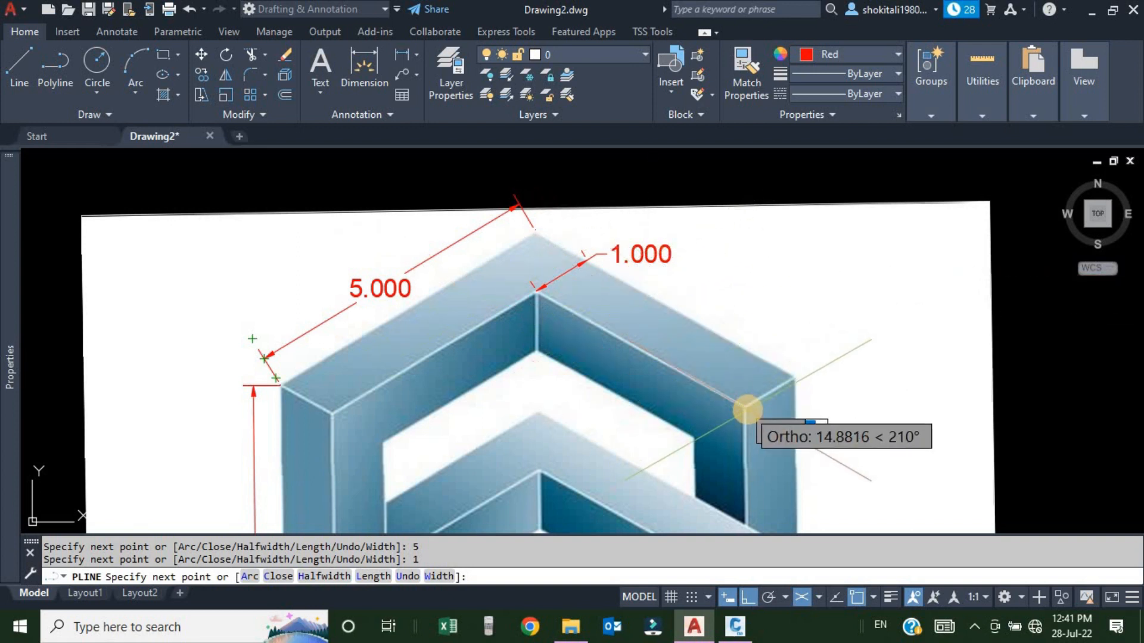
pyautogui.scroll(-10, 537, 293)
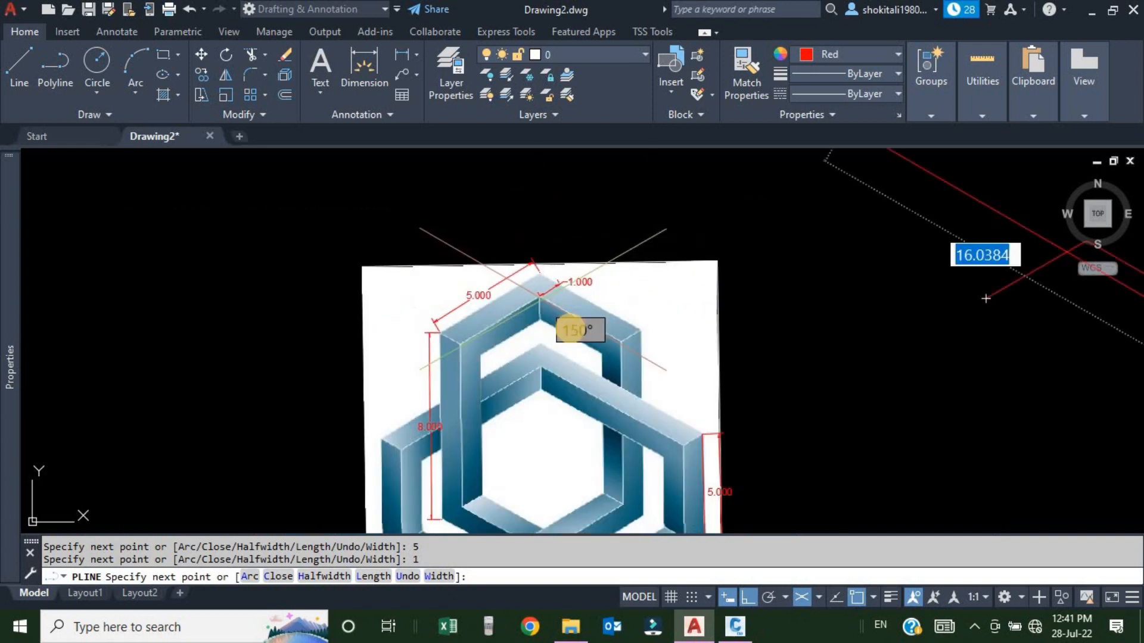
pyautogui.scroll(10, 693, 301)
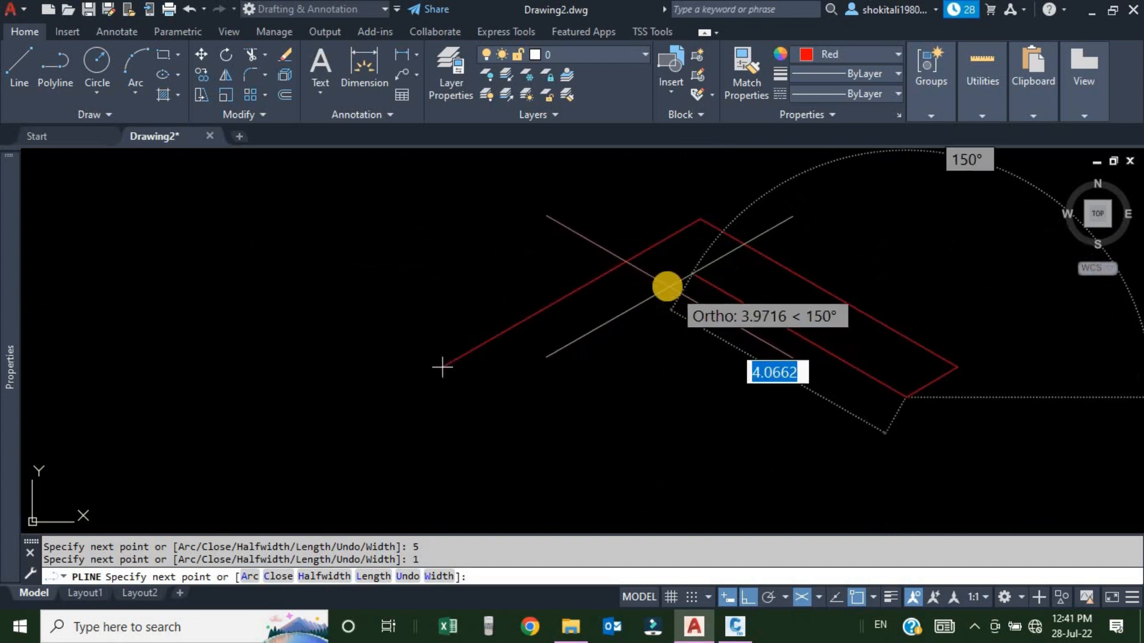
pyautogui.write('4')
pyautogui.press('Return')
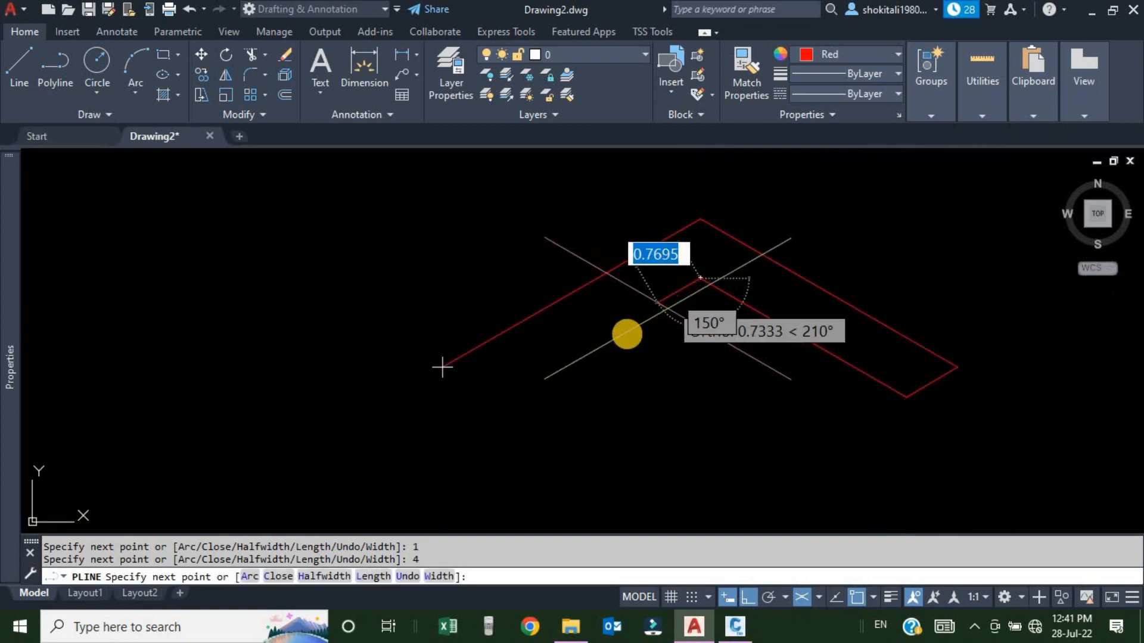
# Add the second 4-unit inner edge at 210° and close the polyline into a chevron outline.
pyautogui.write('4')
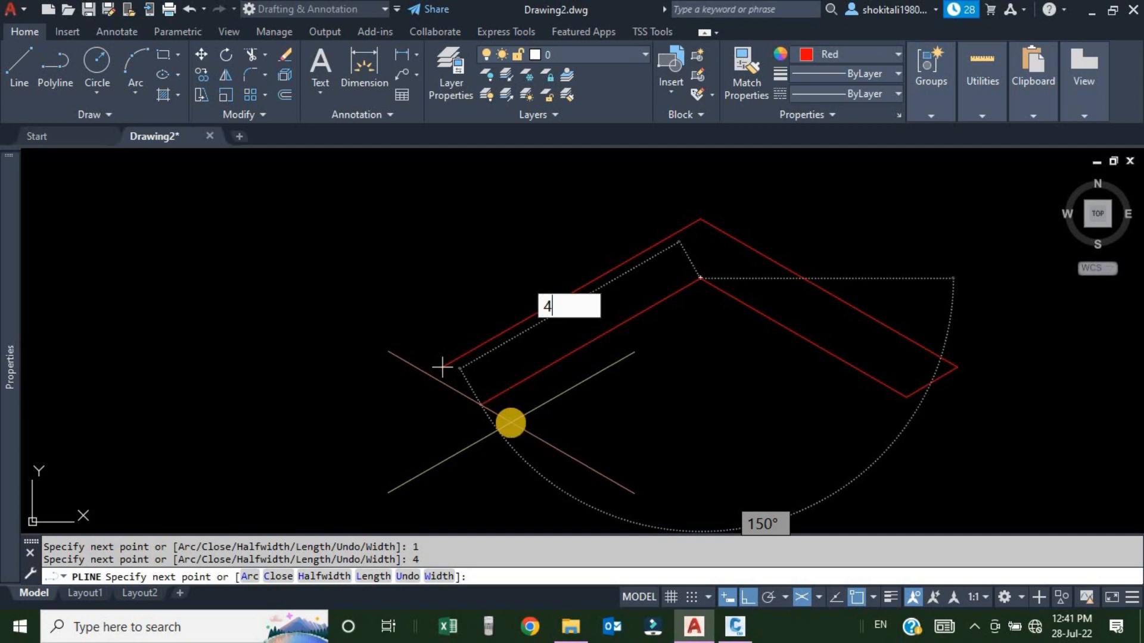
pyautogui.press('Return')
pyautogui.write('c')
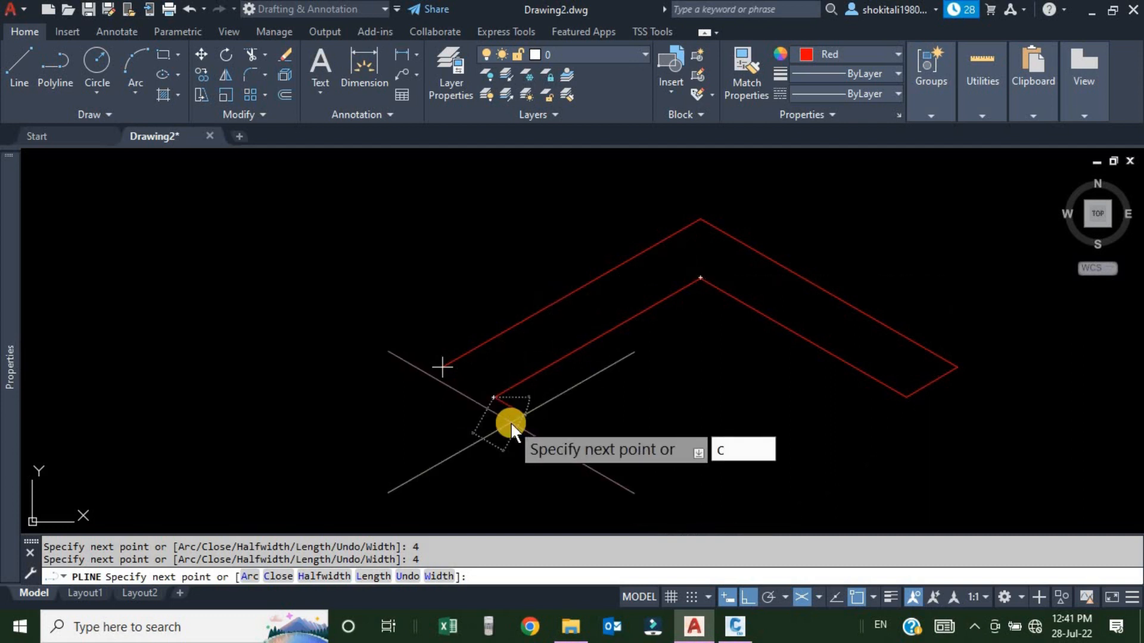
pyautogui.press('Return')
pyautogui.scroll(-5, 514, 375)
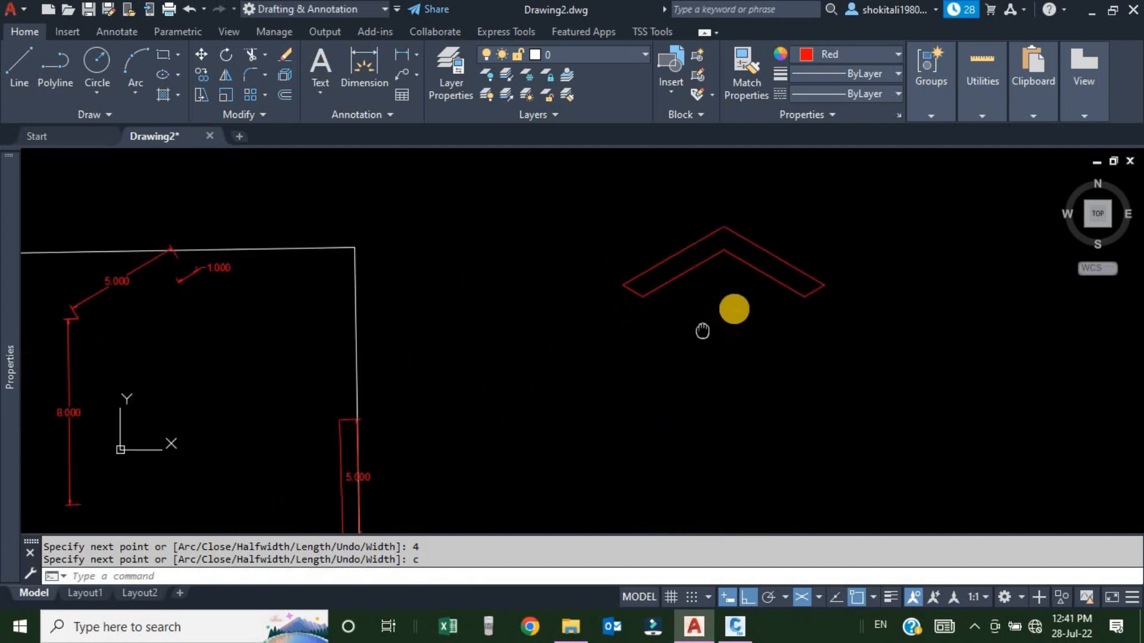
# Switch the isometric drafting plane to isoplane Left.
pyautogui.scroll(2, 460, 394)
pyautogui.moveTo(459, 393); pyautogui.dragTo(579, 350, button='middle')
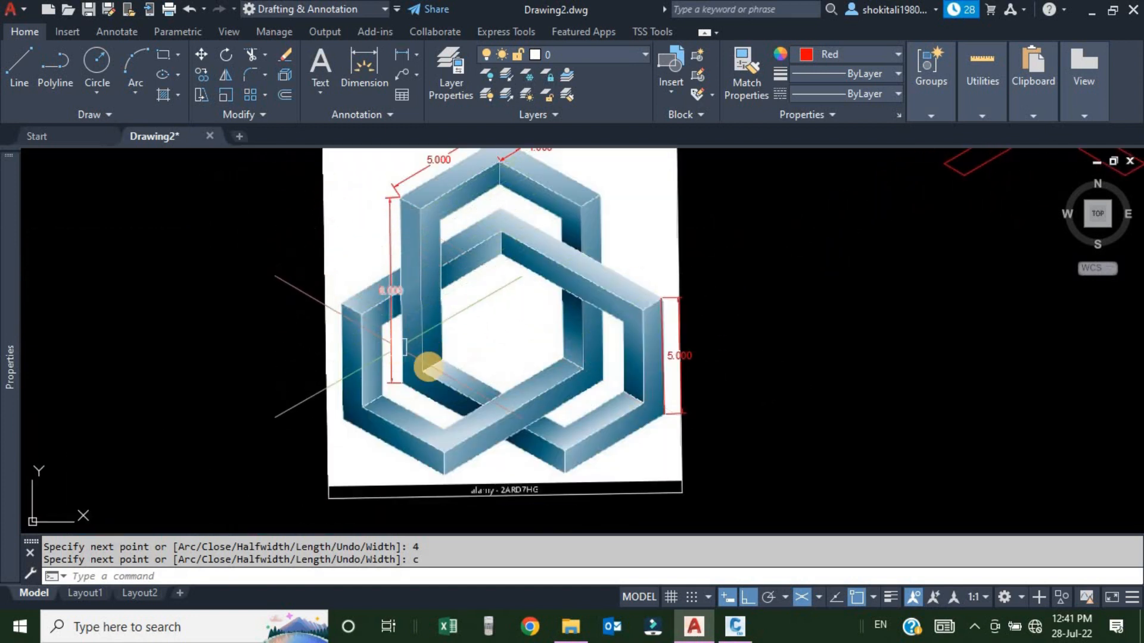
pyautogui.scroll(-4, 560, 374)
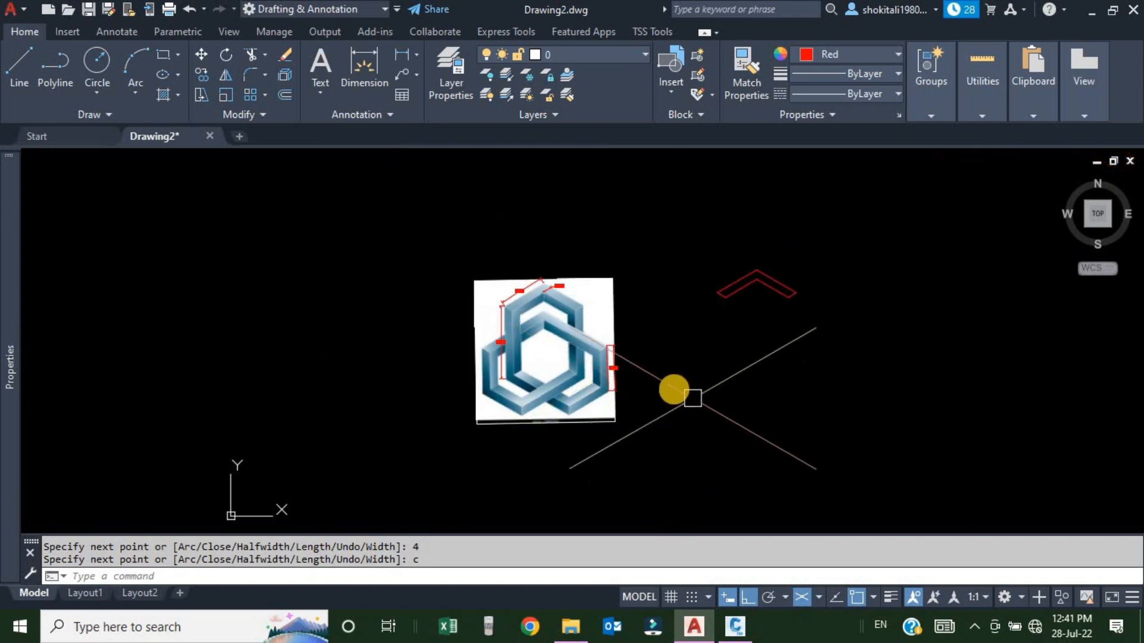
pyautogui.click(818, 596)
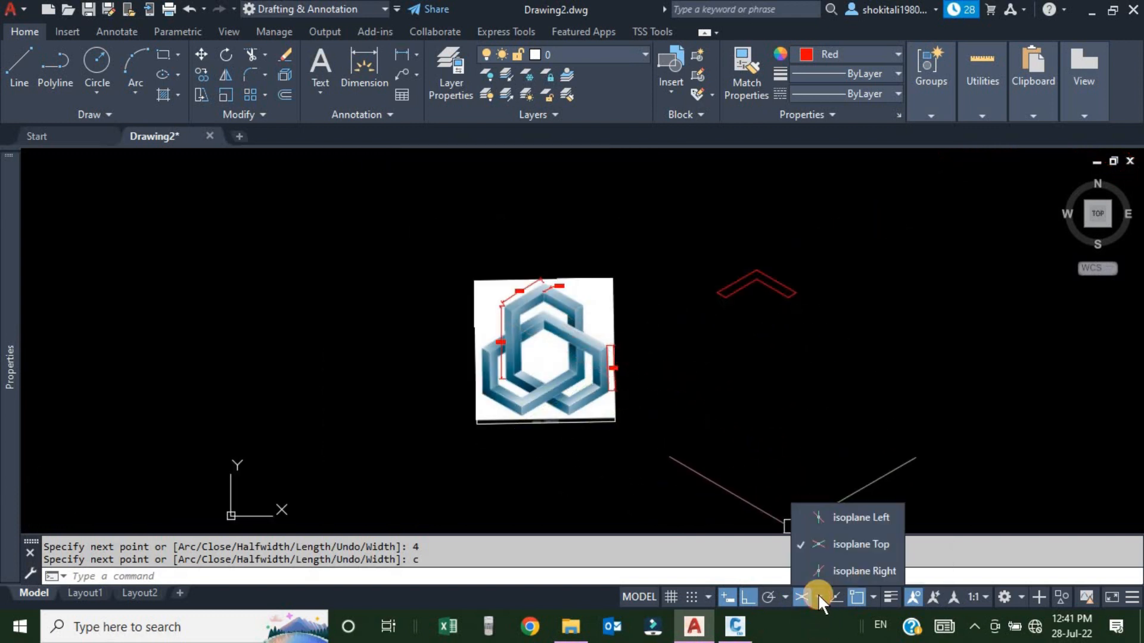
pyautogui.click(852, 518)
pyautogui.scroll(2, 751, 317)
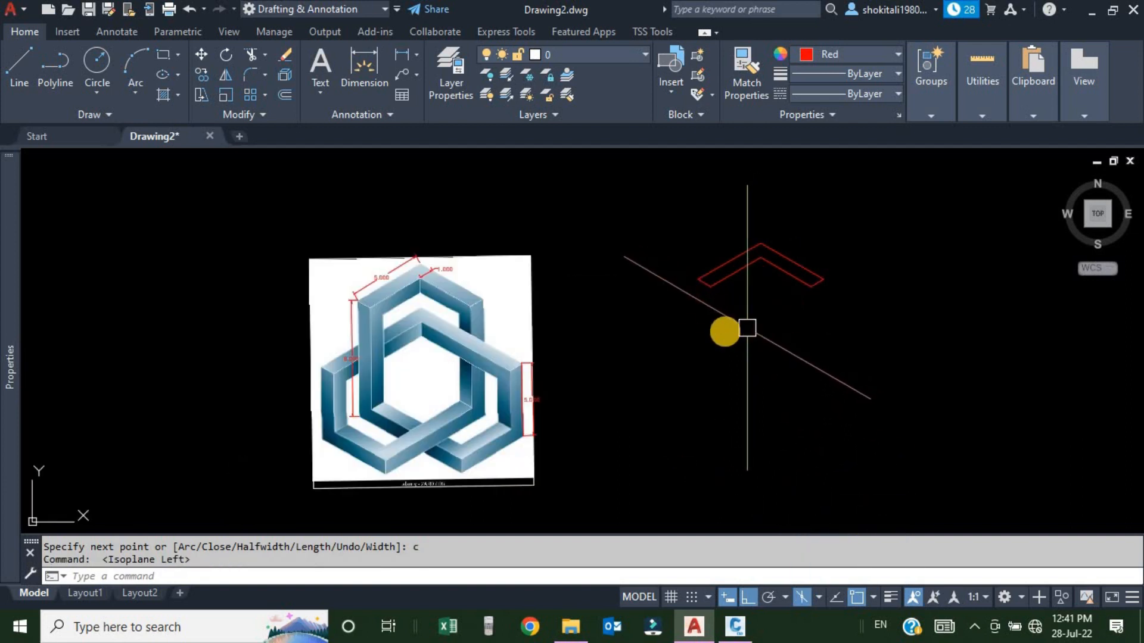
pyautogui.scroll(4, 333, 364)
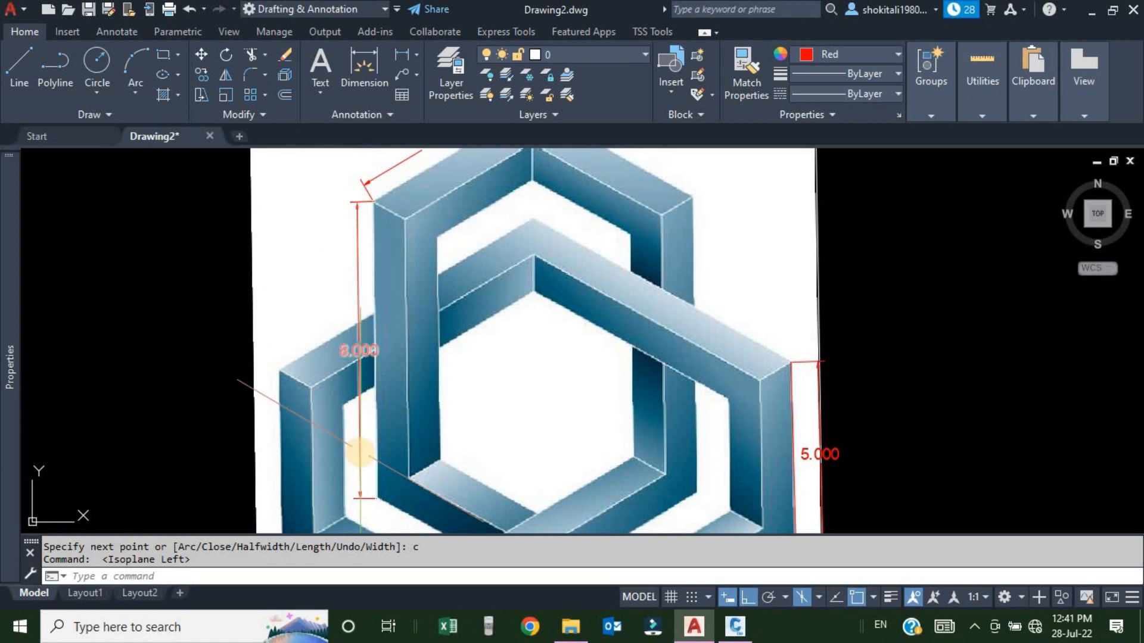
# Start a polyline at the chevron's left outer corner and draw an 8-unit edge straight down at 270°.
pyautogui.scroll(-3, 534, 404)
pyautogui.scroll(2, 717, 324)
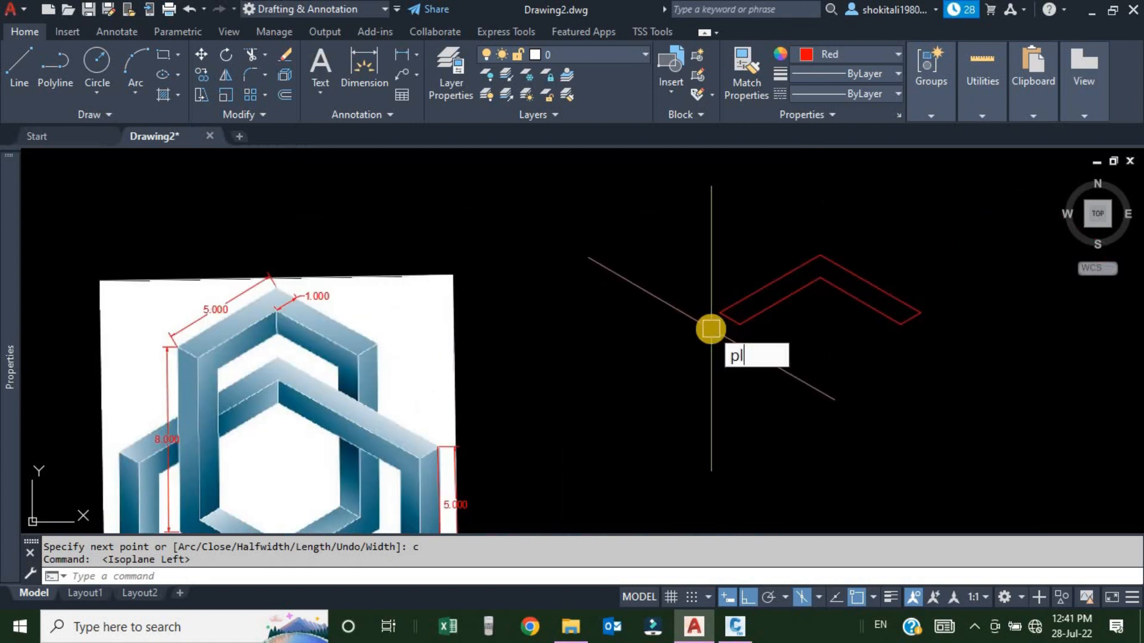
pyautogui.press('Return')
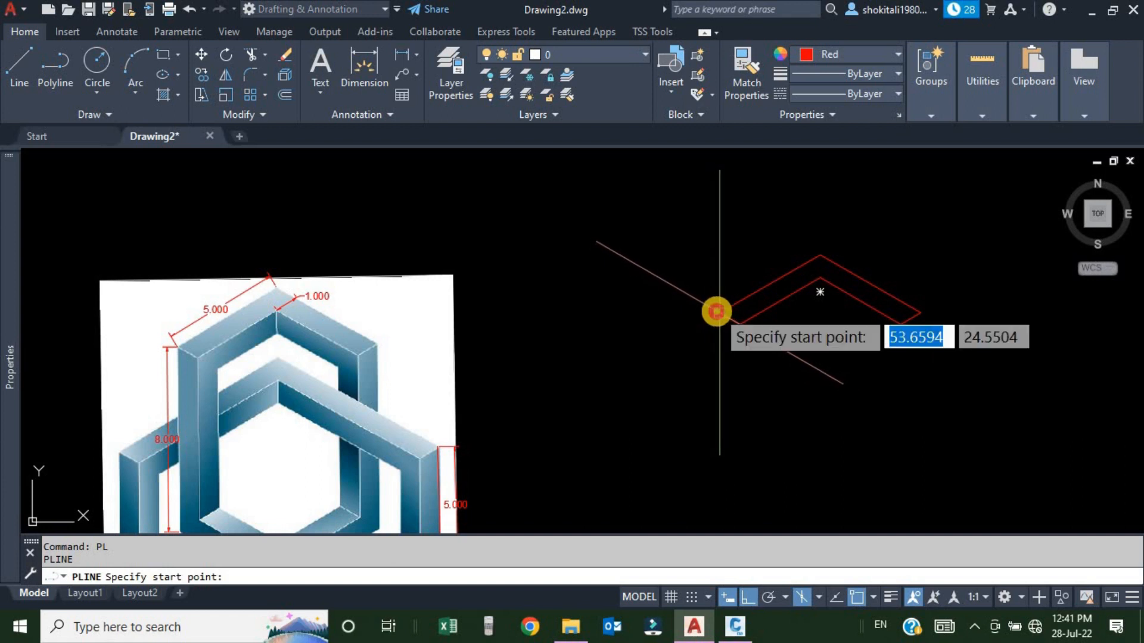
pyautogui.click(717, 312)
pyautogui.moveTo(723, 434); pyautogui.dragTo(676, 391, button='middle')
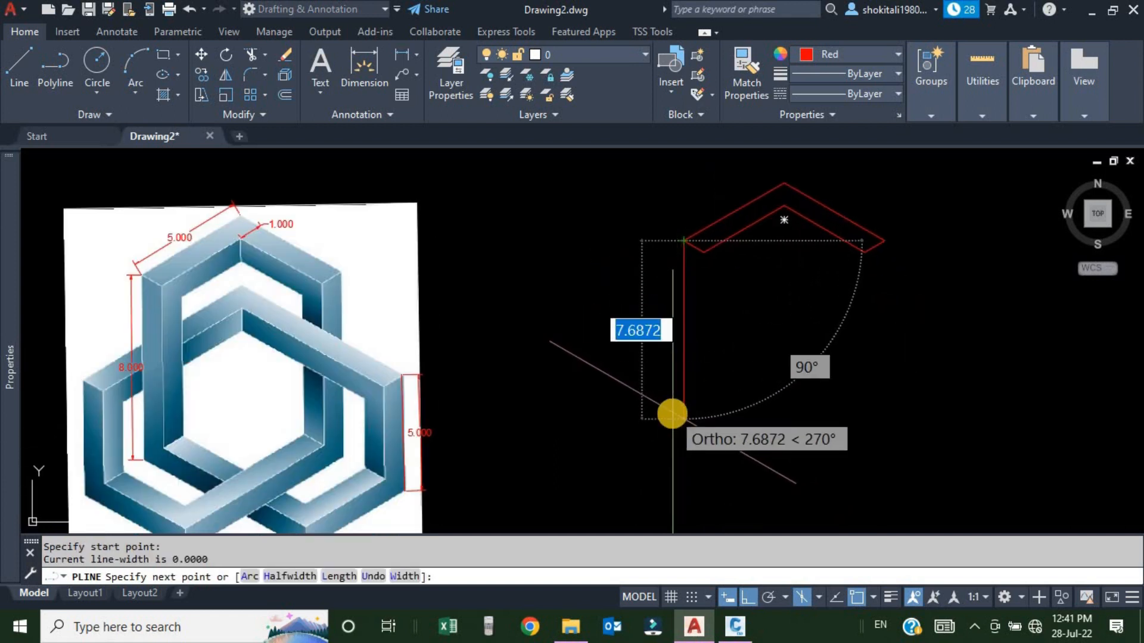
pyautogui.write('8')
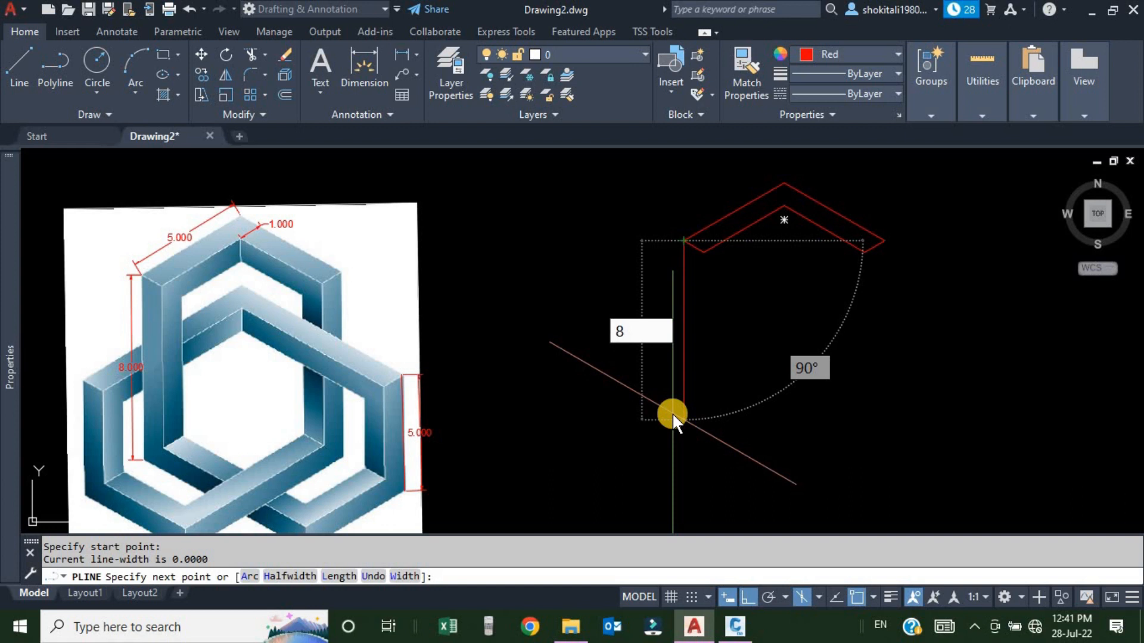
pyautogui.press('Return')
# Add an 8-unit outer edge at 330° to the polyline.
pyautogui.scroll(-2, 612, 400)
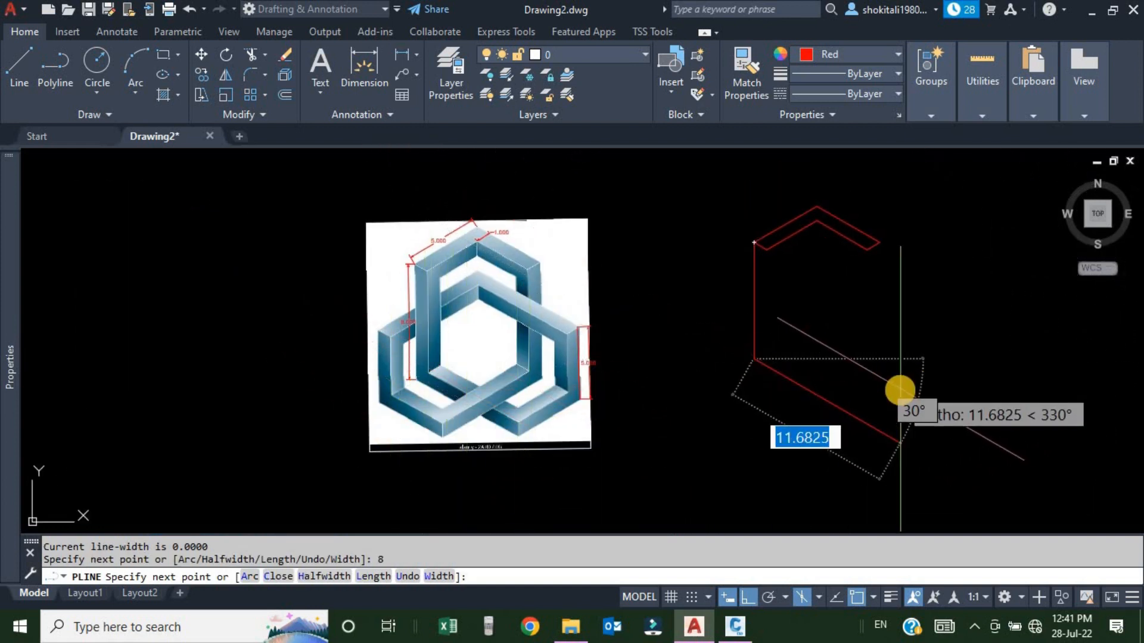
pyautogui.write('8')
pyautogui.press('Return')
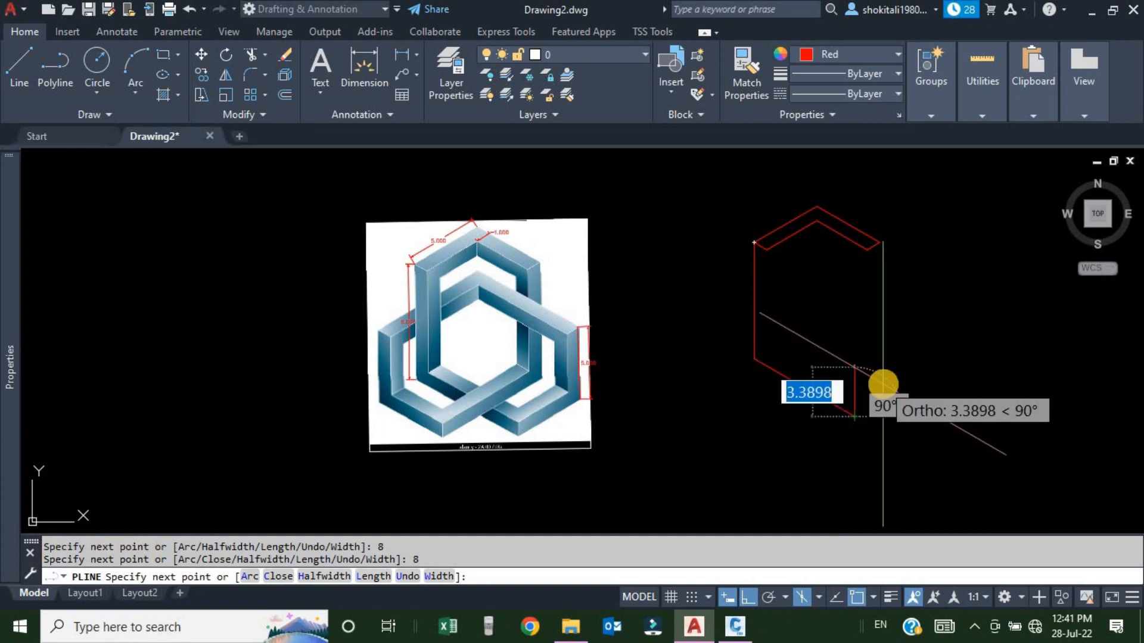
# Continue the polyline with a 1-unit vertical end edge at 90° for the lower bar's width.
pyautogui.scroll(2, 572, 447)
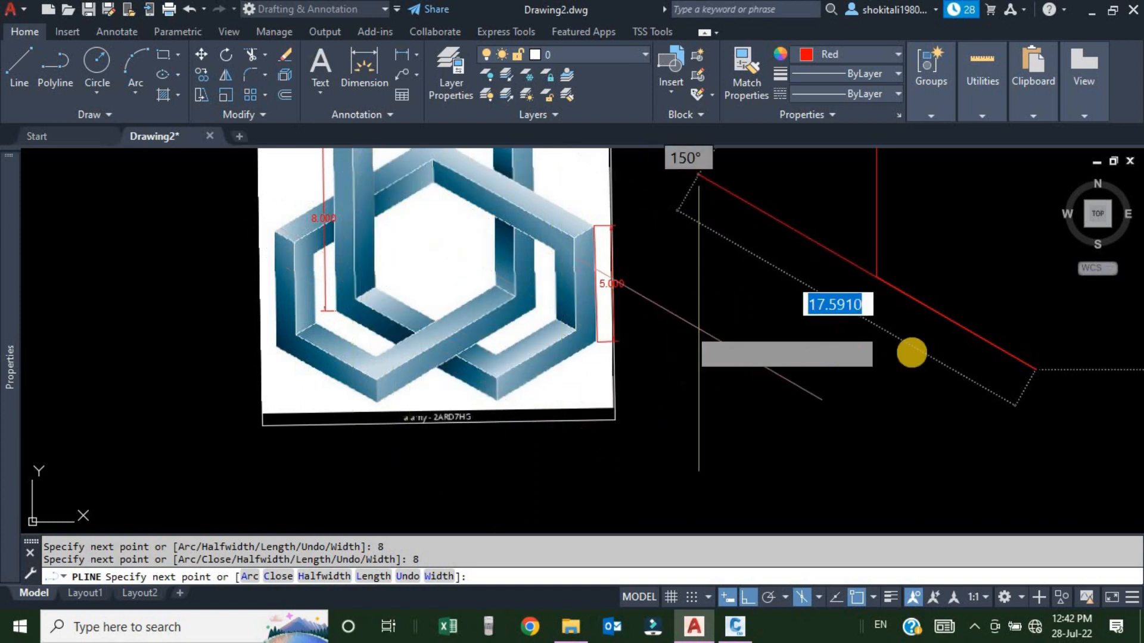
pyautogui.scroll(-4, 817, 383)
pyautogui.scroll(4, 833, 383)
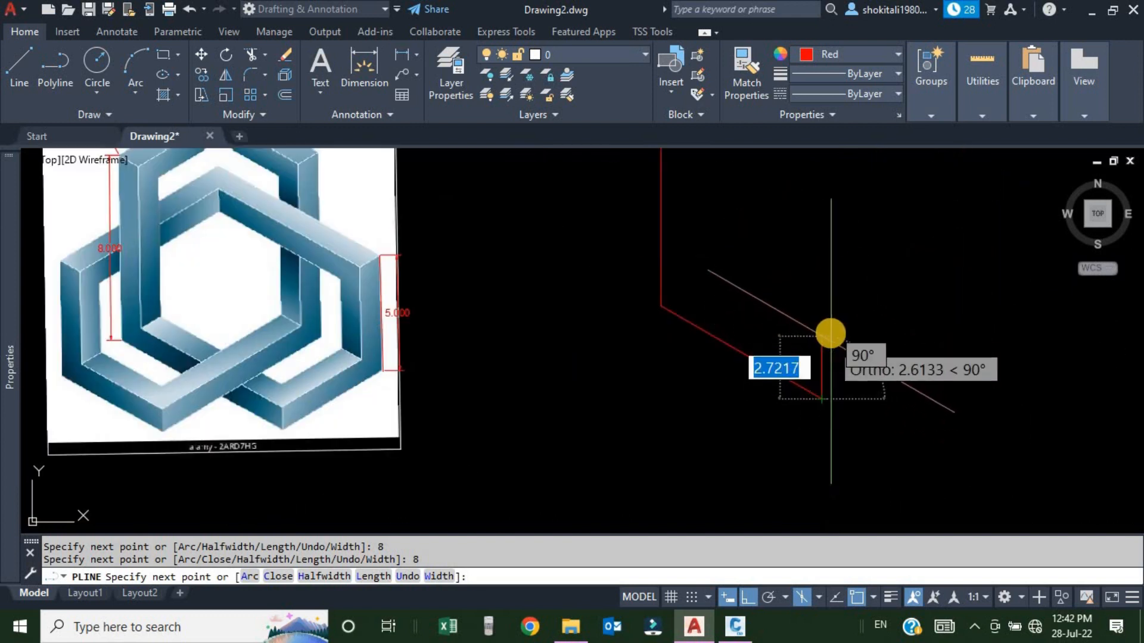
pyautogui.write('1')
pyautogui.press('Return')
# Add a 7-unit inner edge at 150° to the polyline, parallel to the lower outer edge.
pyautogui.scroll(2, 692, 301)
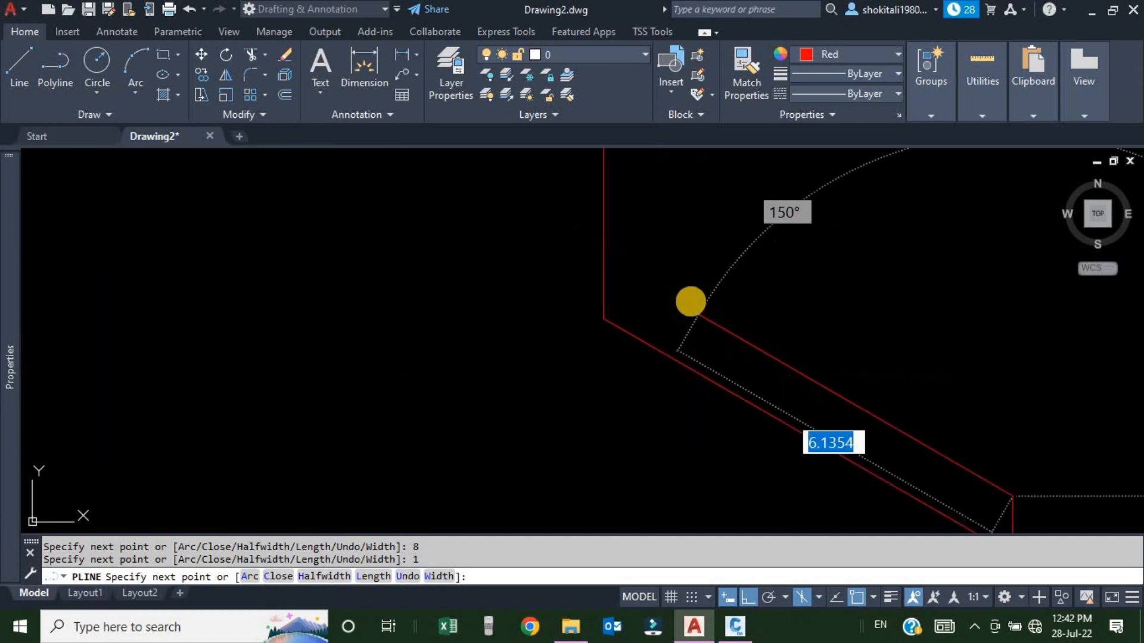
pyautogui.scroll(-1, 714, 325)
pyautogui.moveTo(296, 378); pyautogui.dragTo(818, 350, button='middle')
pyautogui.scroll(-2, 819, 350)
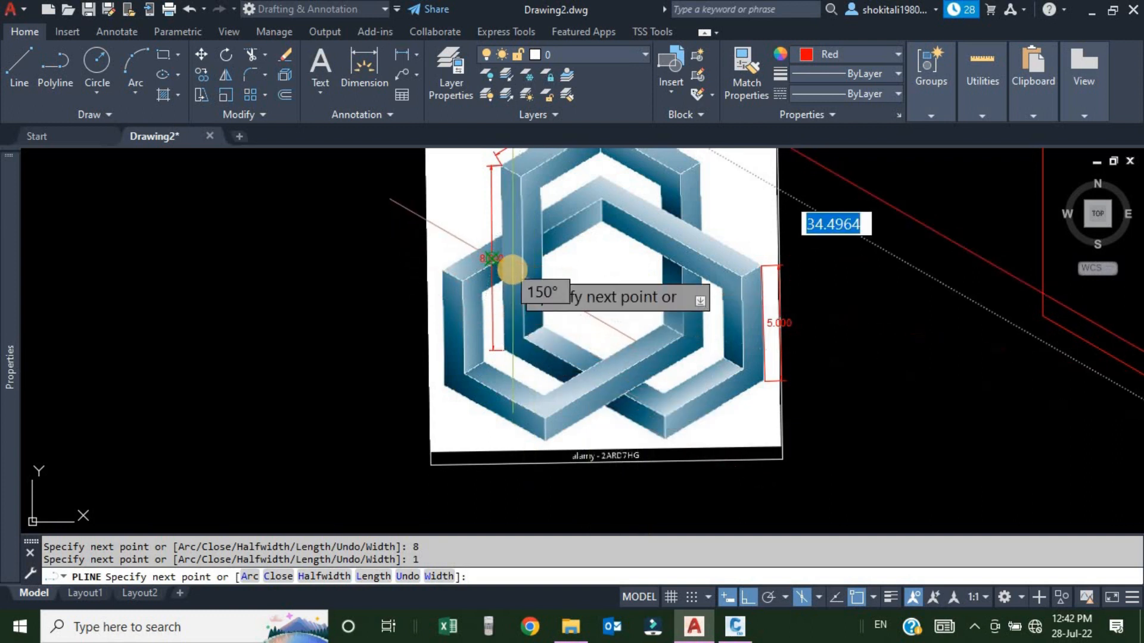
pyautogui.scroll(-4, 524, 304)
pyautogui.scroll(4, 764, 324)
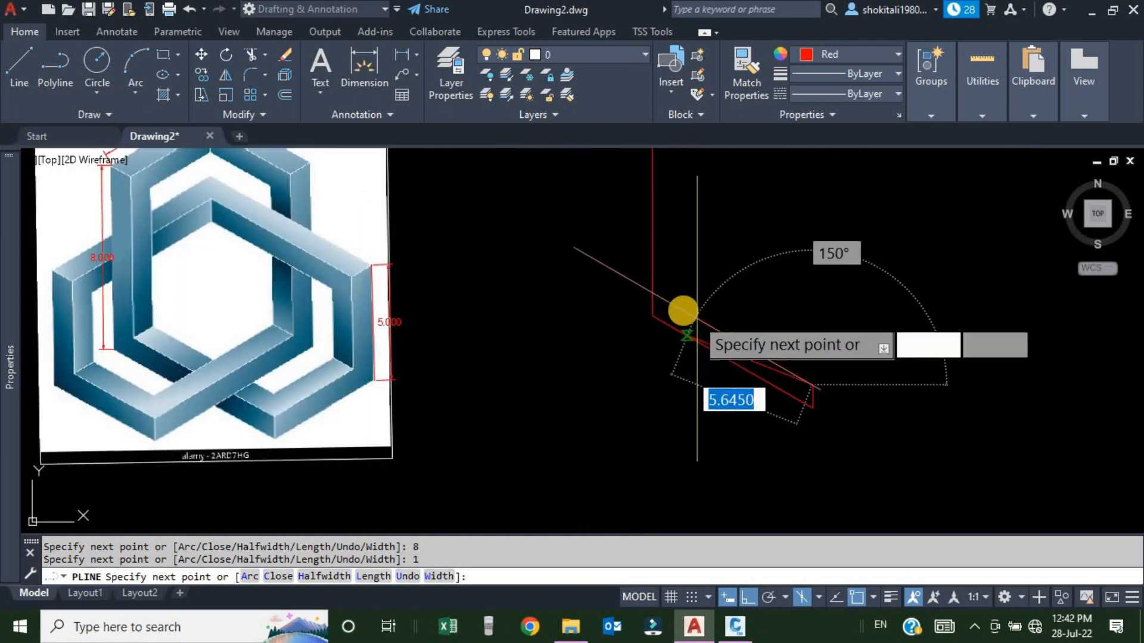
pyautogui.write('7')
pyautogui.press('Return')
# Run the polyline vertically up to the chevron's left inner corner and end it there.
pyautogui.moveTo(681, 212); pyautogui.dragTo(677, 366, button='middle')
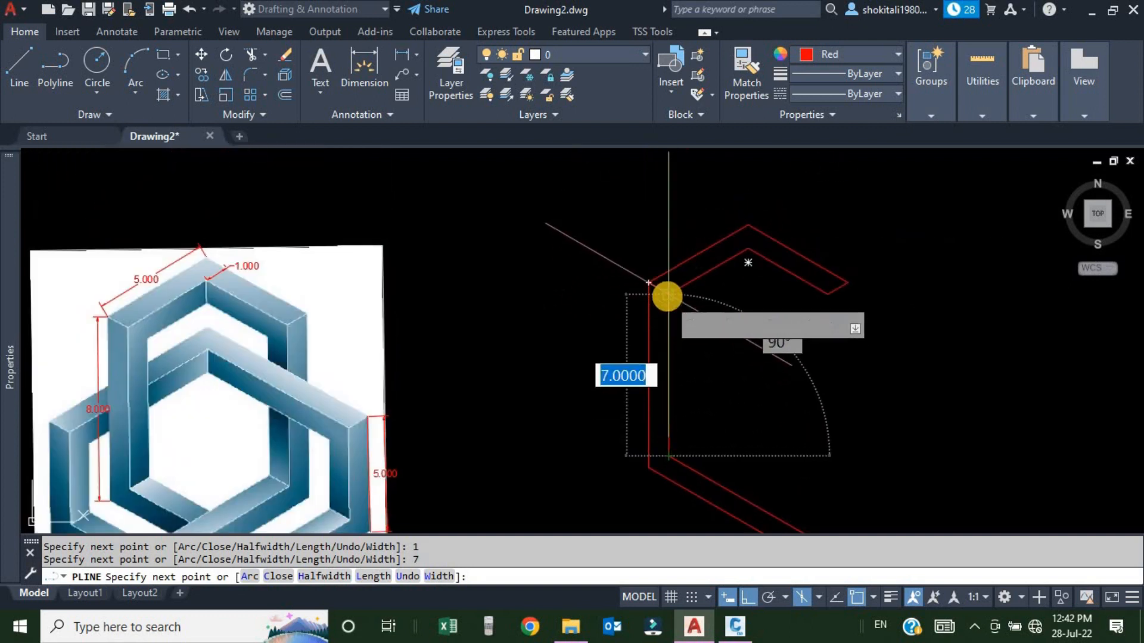
pyautogui.press('Escape')
pyautogui.scroll(-2, 691, 286)
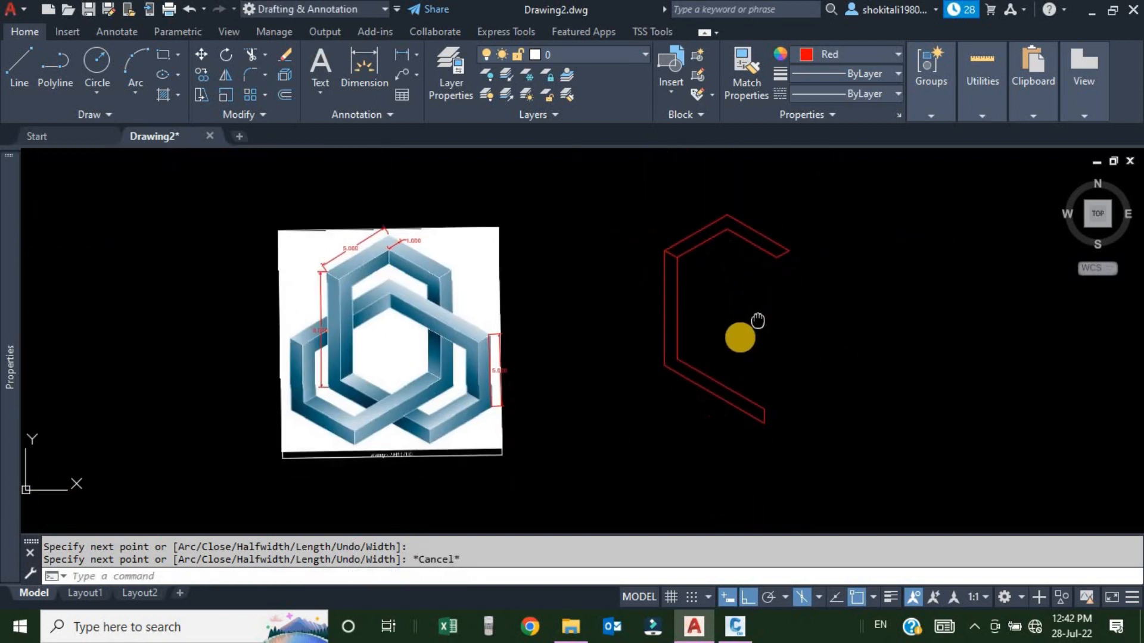
# Switch the isometric drafting plane to isoplane Right.
pyautogui.moveTo(410, 417); pyautogui.dragTo(436, 399, button='middle')
pyautogui.scroll(2, 438, 351)
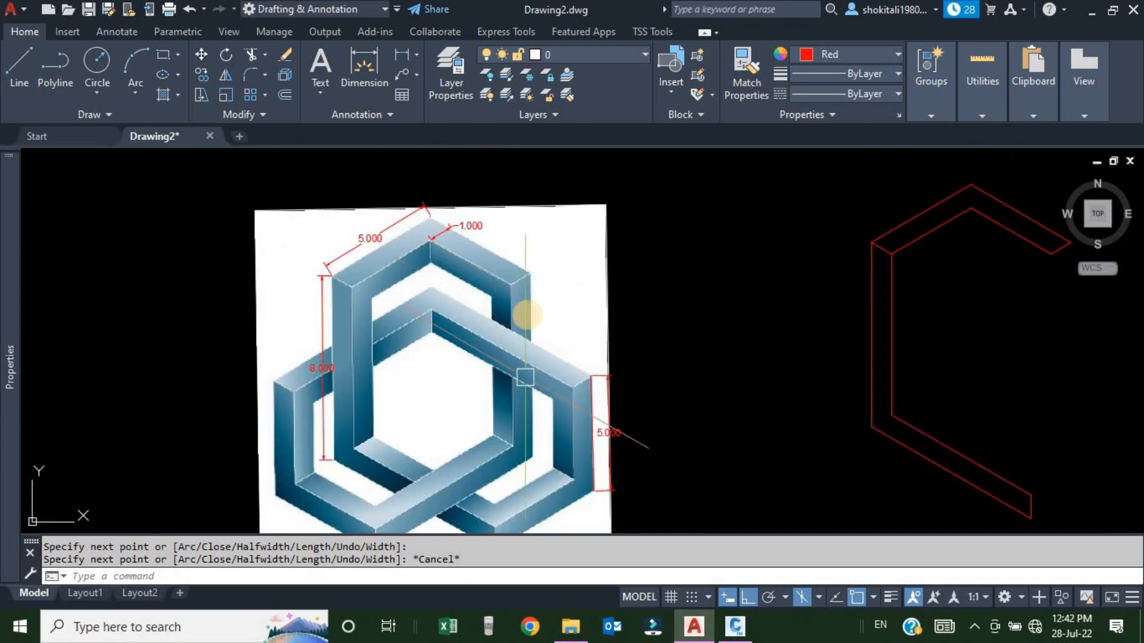
pyautogui.moveTo(525, 375); pyautogui.dragTo(533, 318, button='middle')
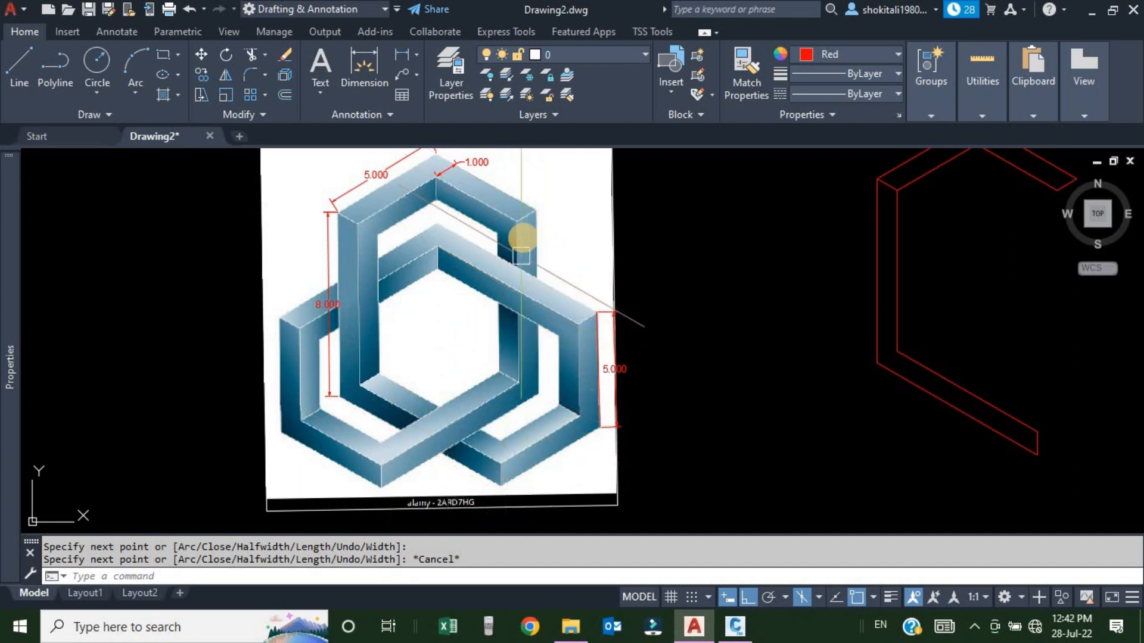
pyautogui.moveTo(825, 532); pyautogui.dragTo(740, 528, button='middle')
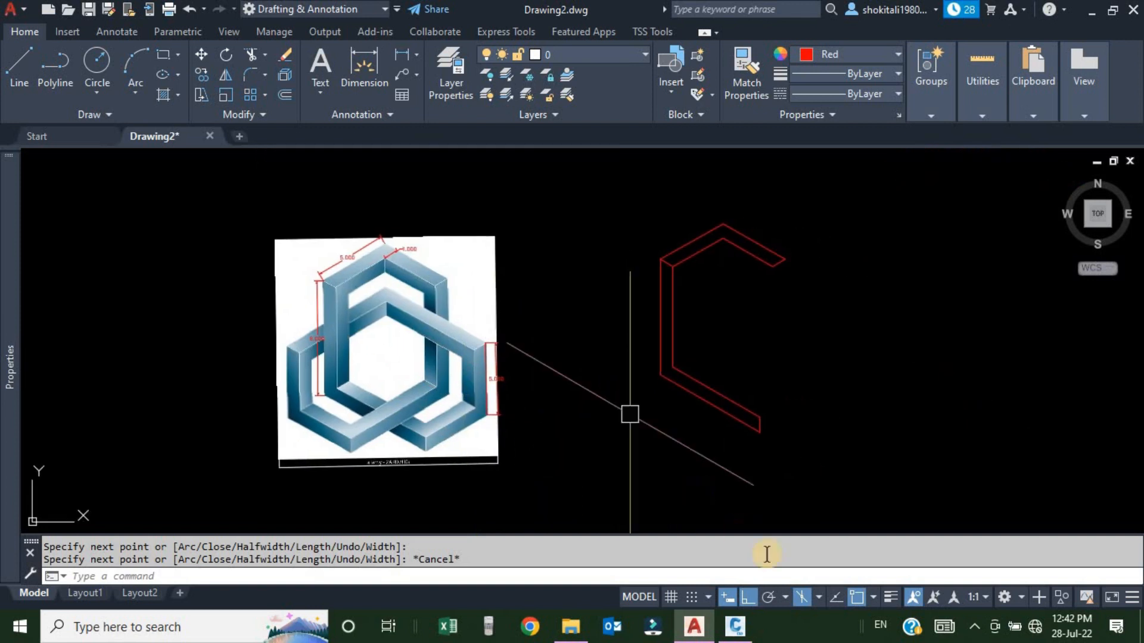
pyautogui.click(817, 597)
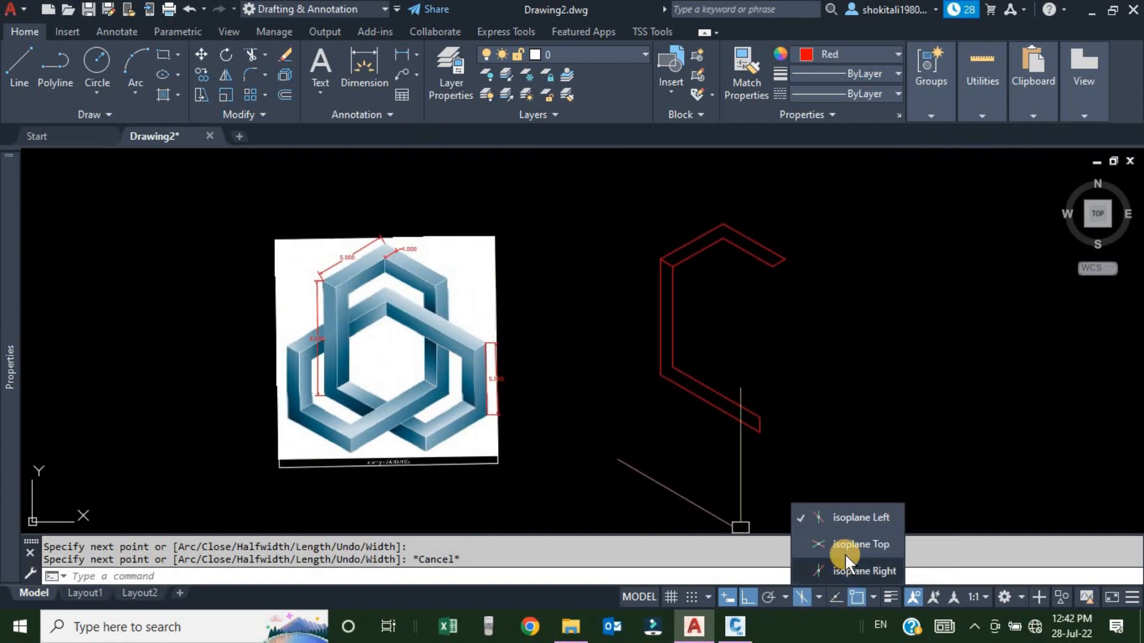
pyautogui.click(852, 570)
pyautogui.scroll(5, 446, 287)
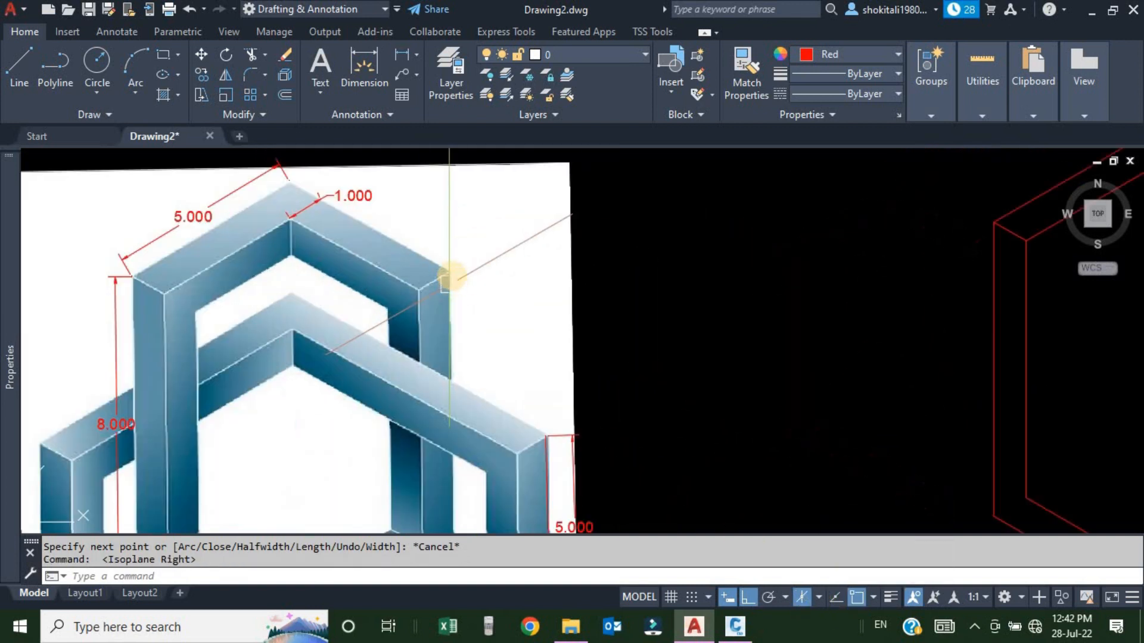
pyautogui.scroll(-5, 450, 266)
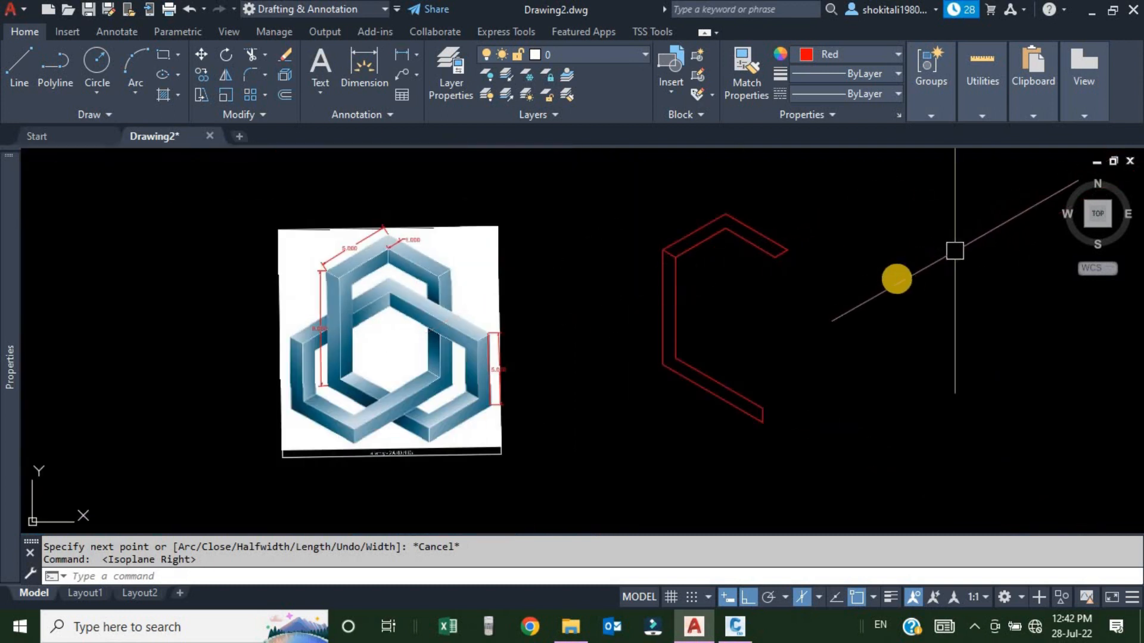
# Draw a polyline from the chevron's right outer corner with an 8-unit edge at 270° and an 8-unit edge at 210°.
pyautogui.moveTo(959, 238); pyautogui.dragTo(826, 300, button='middle')
pyautogui.write('l')
pyautogui.press('Return')
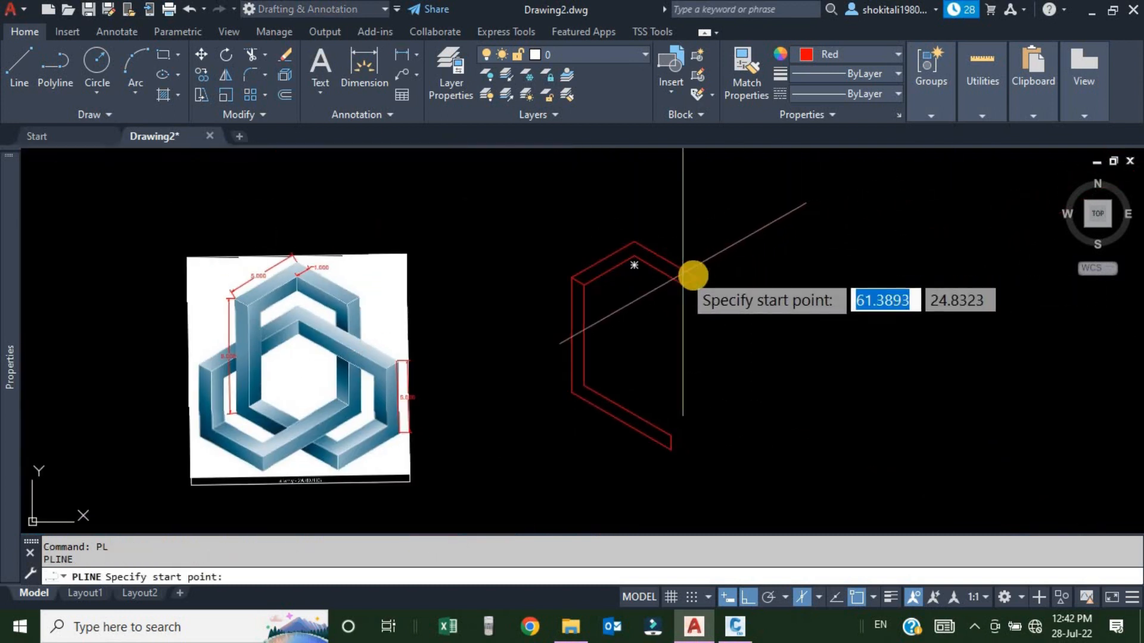
pyautogui.click(696, 277)
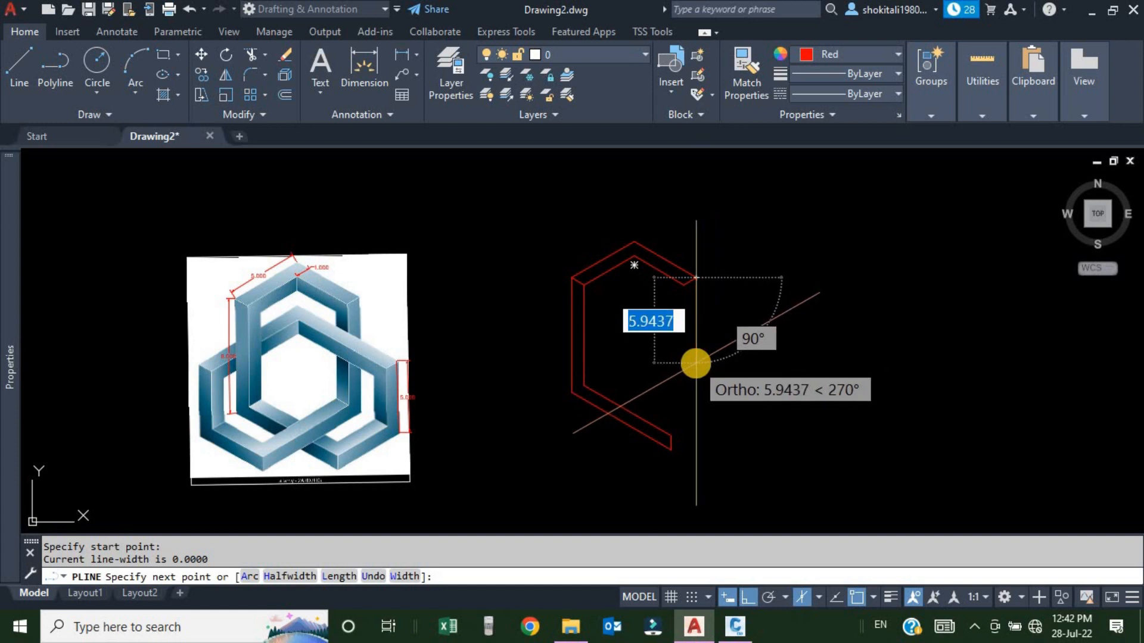
pyautogui.write('8')
pyautogui.press('Return')
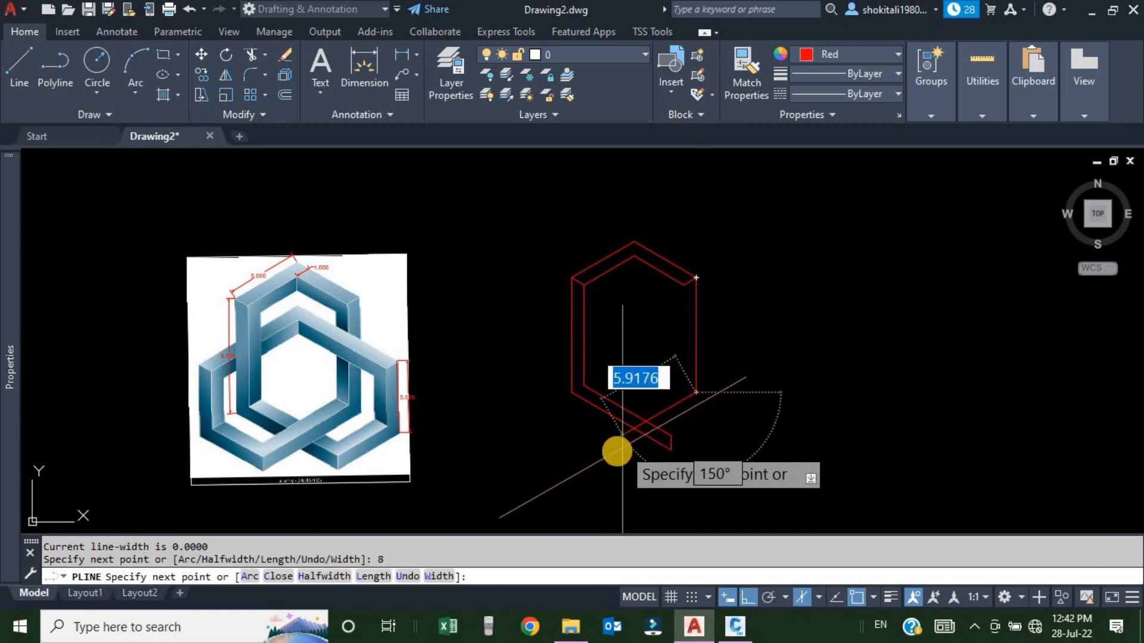
pyautogui.write('8')
pyautogui.press('Return')
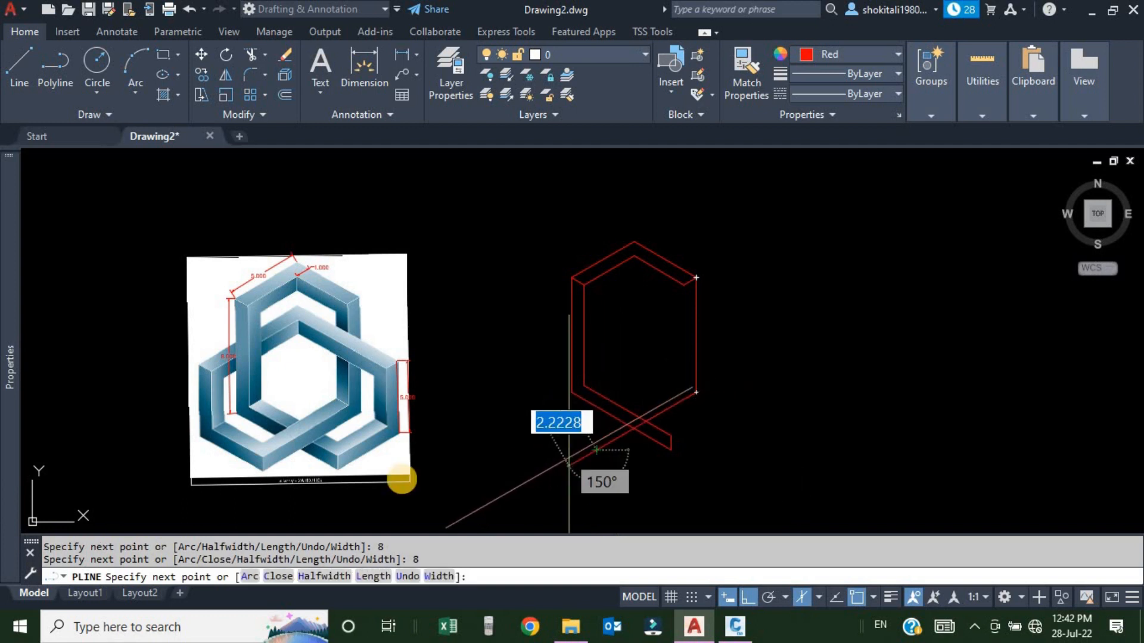
# Add a 1-unit vertical end edge at 90° to the right-hand polyline for the bar's width.
pyautogui.scroll(4, 252, 480)
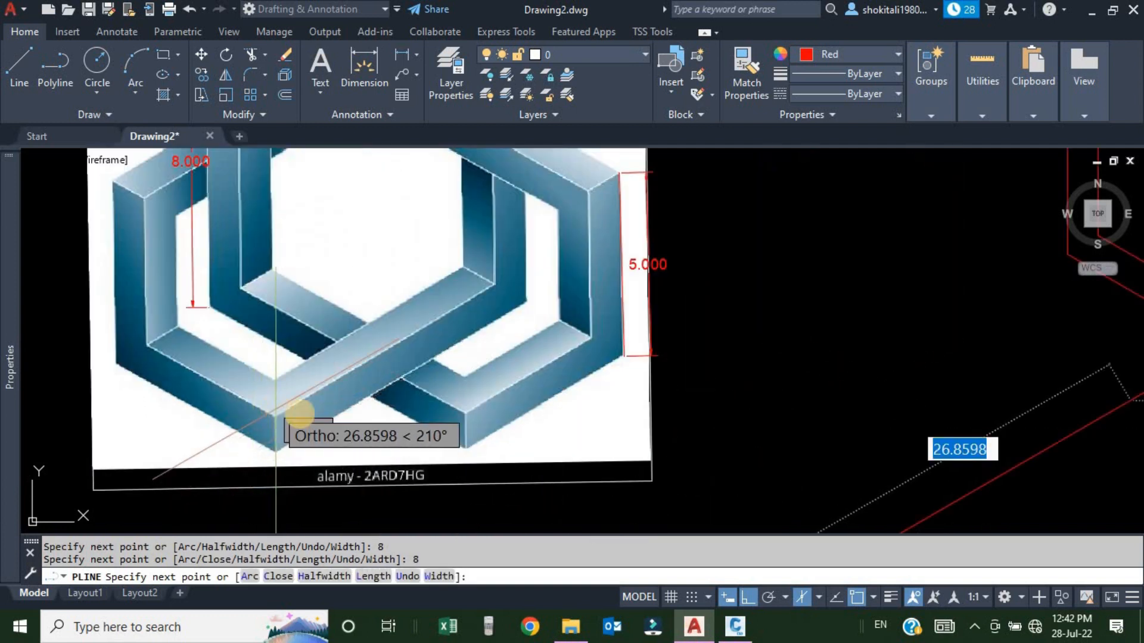
pyautogui.scroll(-4, 417, 393)
pyautogui.scroll(2, 615, 387)
pyautogui.write('1')
pyautogui.press('Return')
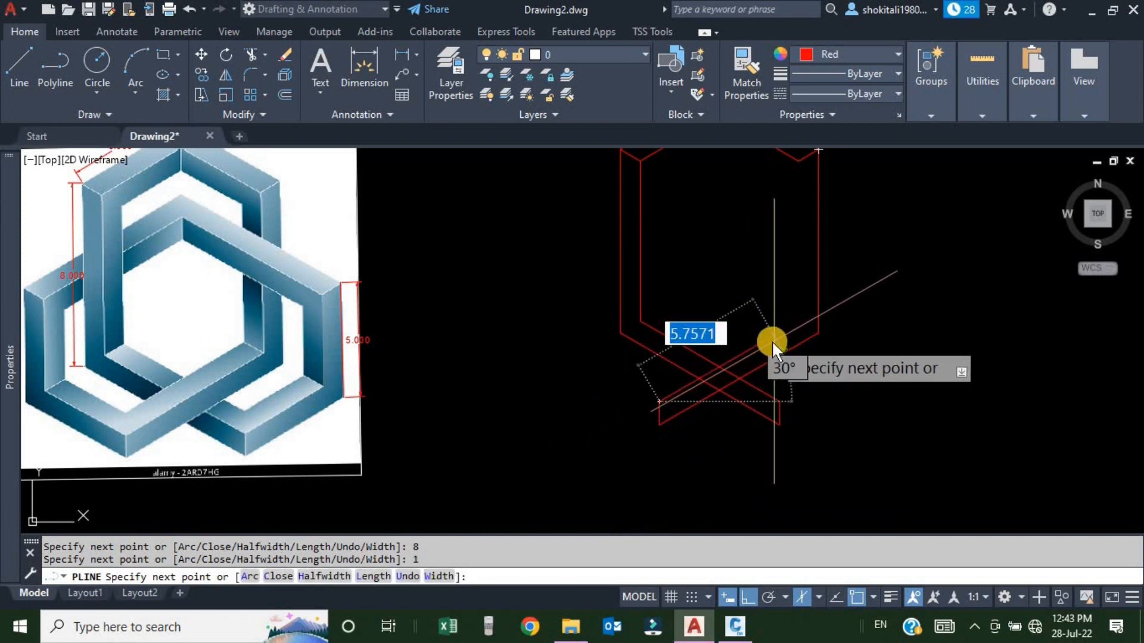
pyautogui.click(772, 342)
pyautogui.moveTo(784, 250); pyautogui.dragTo(758, 318, button='middle')
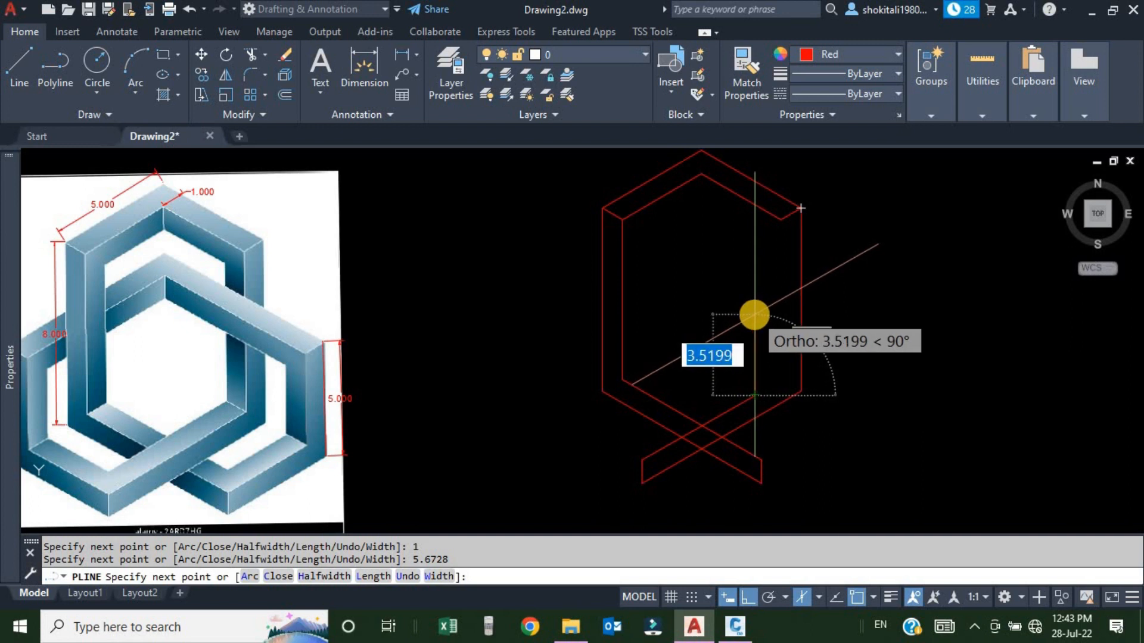
pyautogui.hotkey('ctrl', 'z')
# Add a 7-unit inner edge at 30° and finish the polyline vertically at the chevron's right inner corner.
pyautogui.write('7')
pyautogui.press('Return')
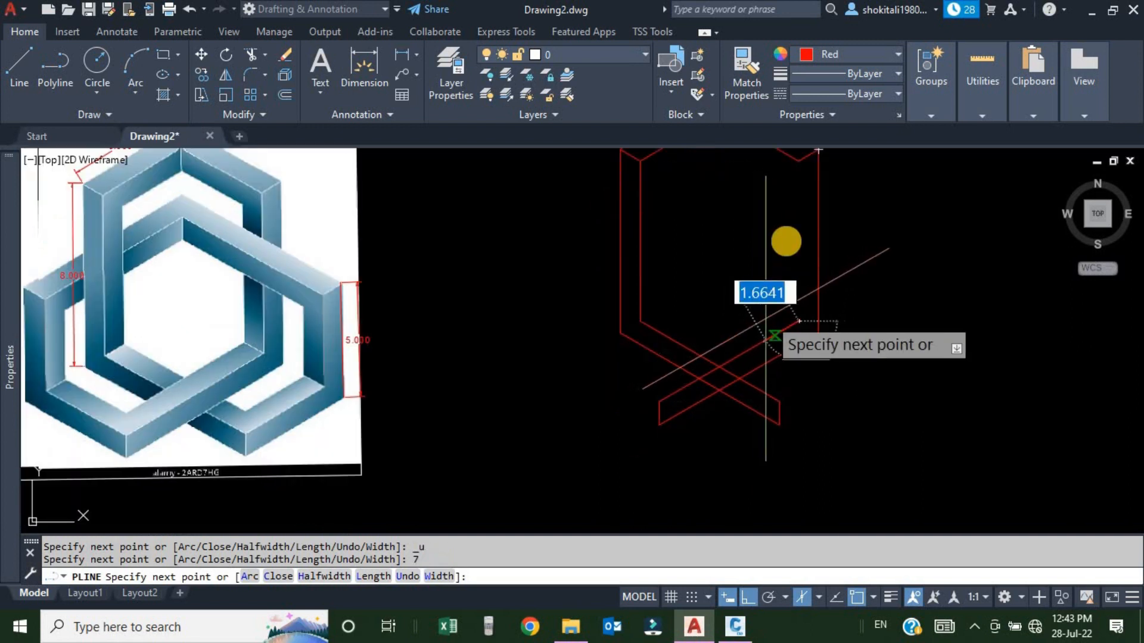
pyautogui.moveTo(788, 223); pyautogui.dragTo(779, 295, button='middle')
pyautogui.click(787, 237)
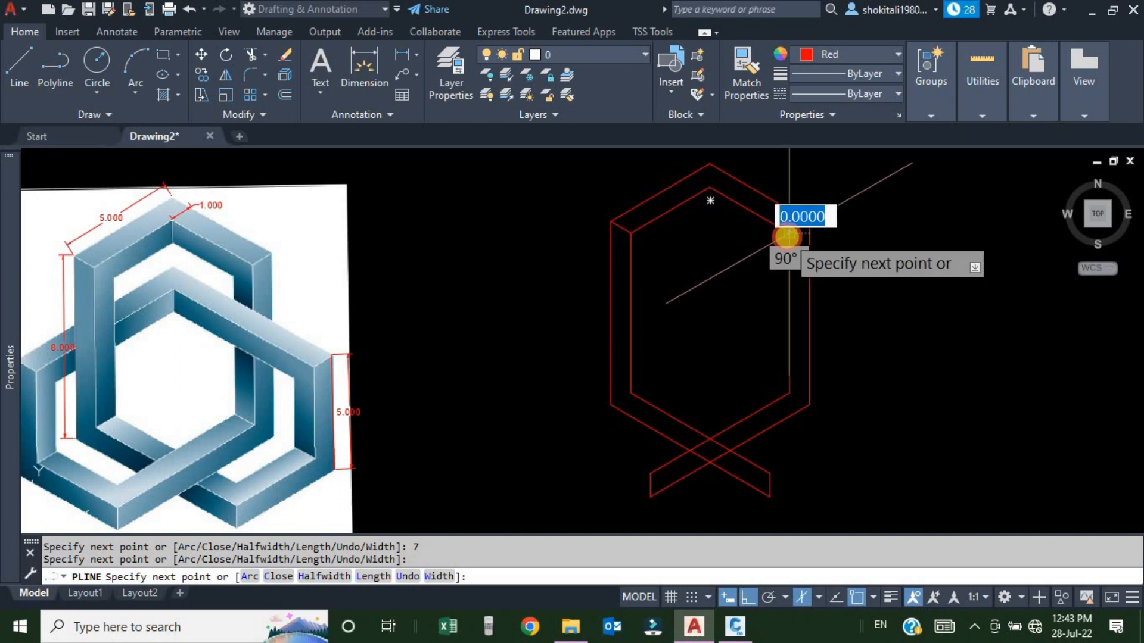
pyautogui.press('Escape')
# Switch the isometric drafting plane from isoplane Right to isoplane Left.
pyautogui.scroll(-5, 741, 301)
pyautogui.scroll(2, 742, 295)
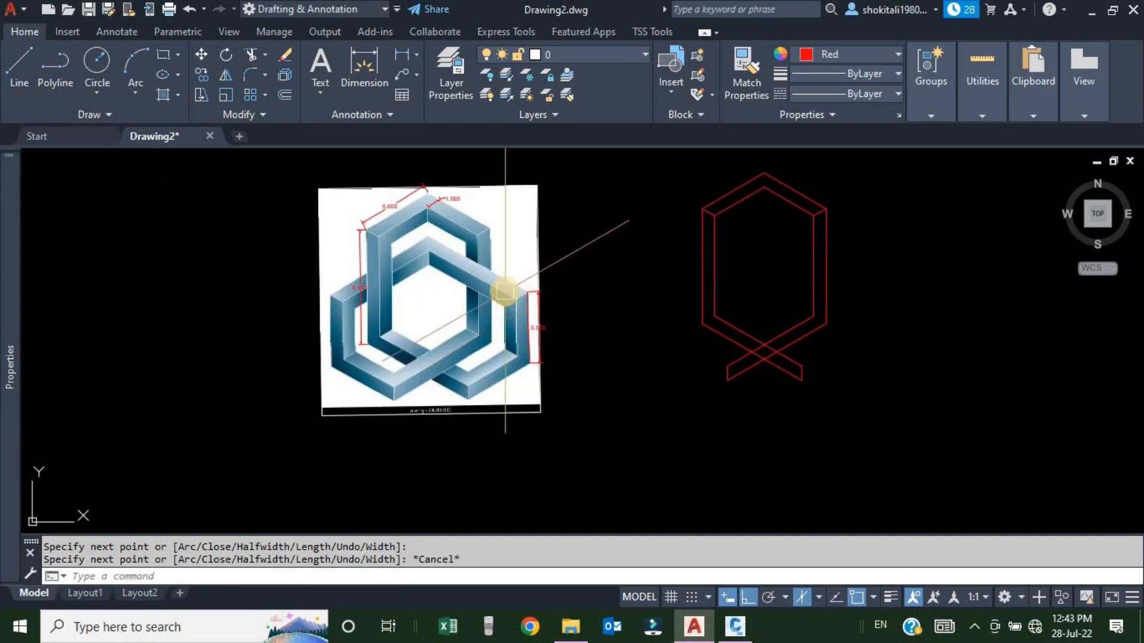
pyautogui.scroll(2, 761, 272)
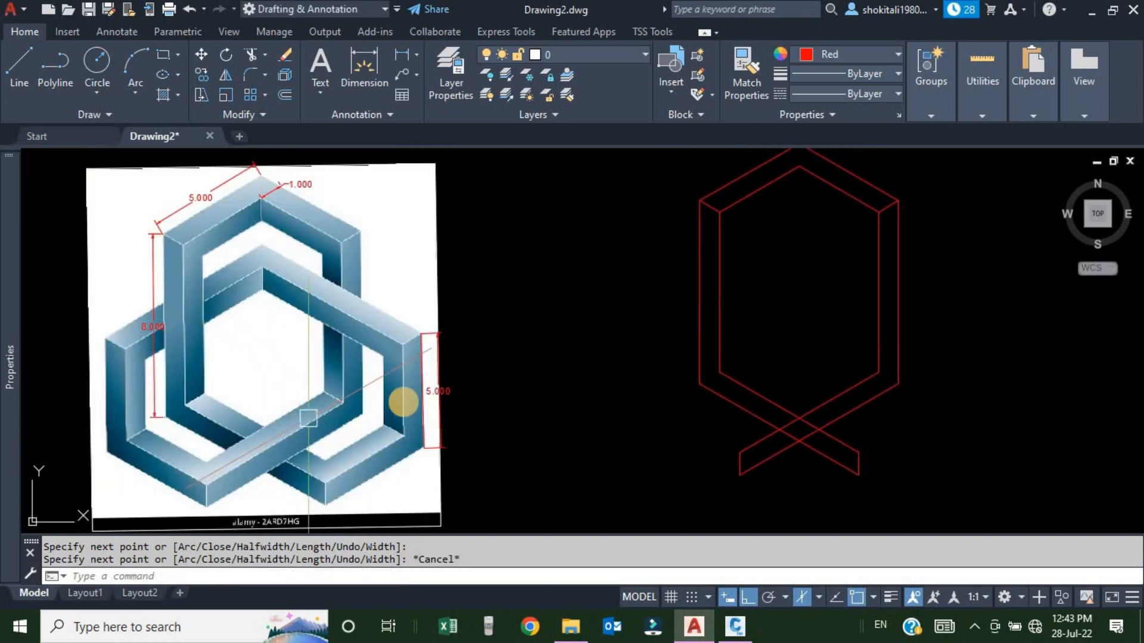
pyautogui.moveTo(299, 427); pyautogui.dragTo(395, 408, button='middle')
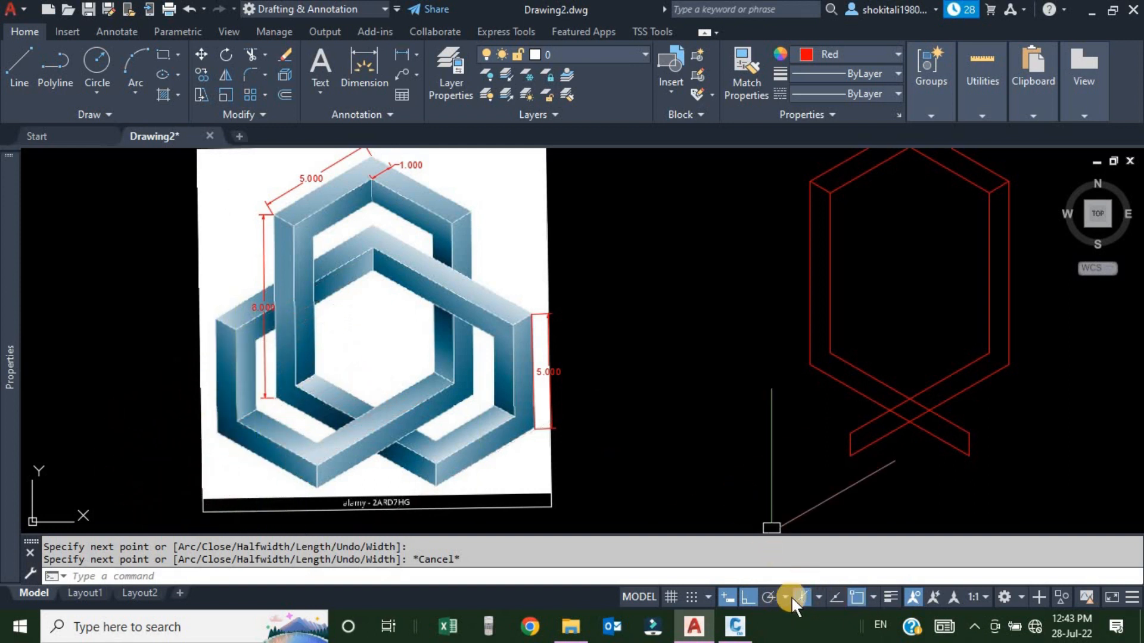
pyautogui.click(820, 592)
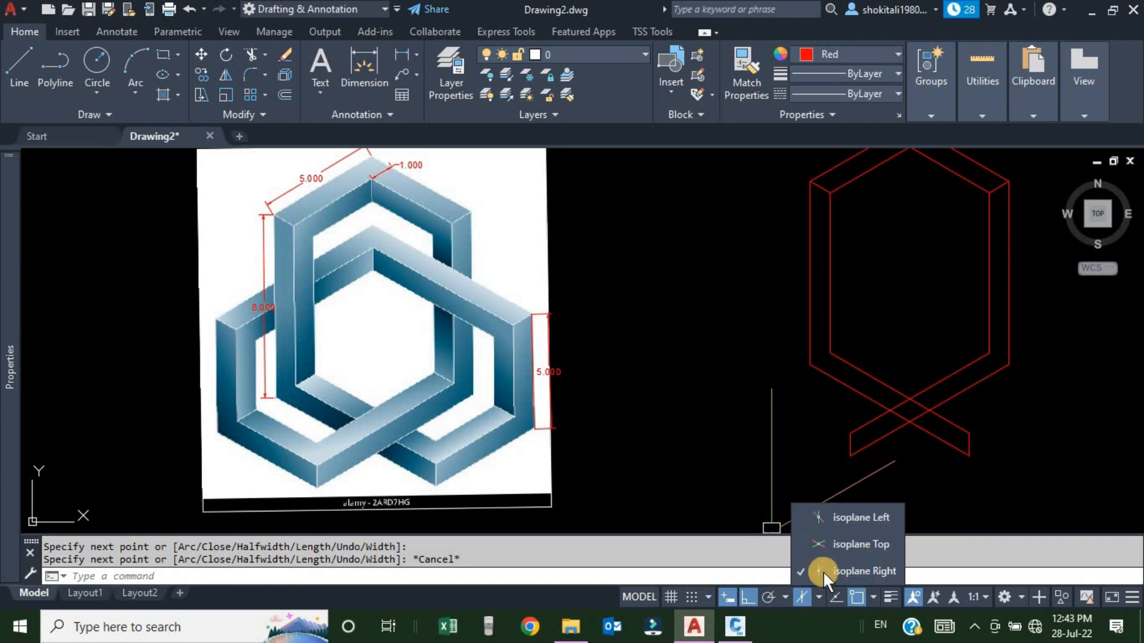
pyautogui.click(861, 517)
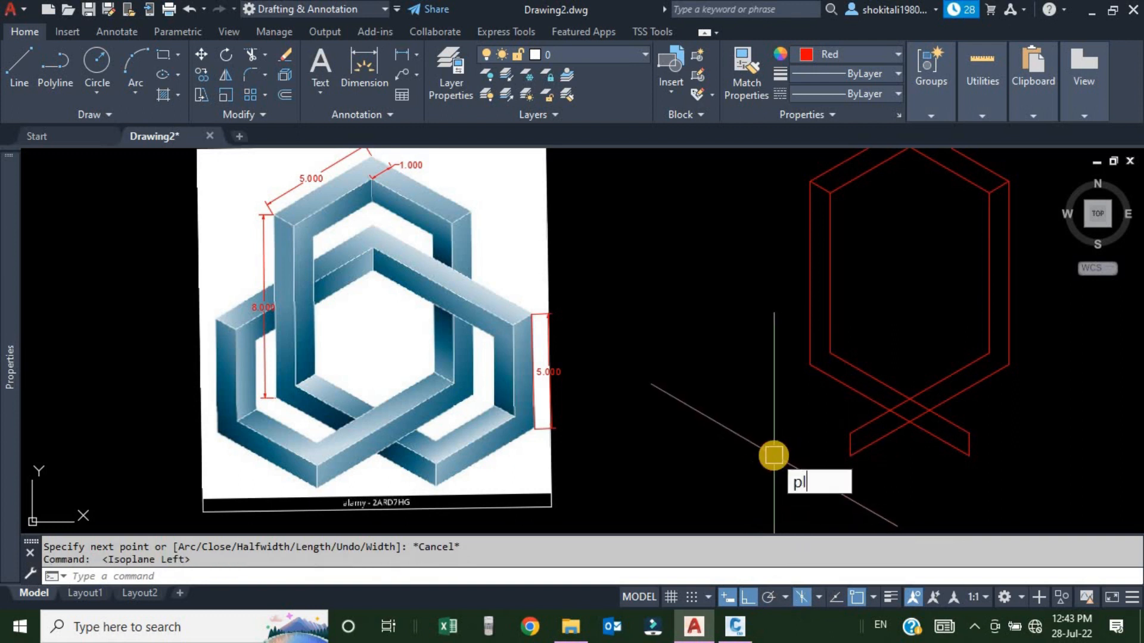
# Draw a polyline from the lower-left crossing bar's bottom end corner with a 5-unit edge at 150° and a 5-unit edge at 90°.
pyautogui.press('Return')
pyautogui.click(848, 456)
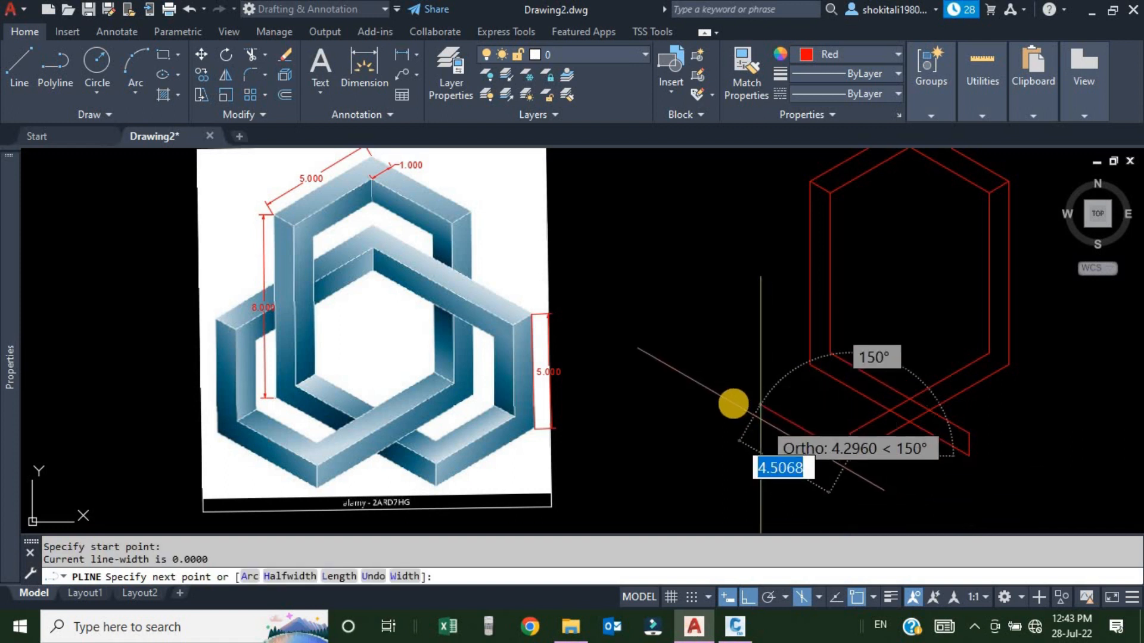
pyautogui.write('5')
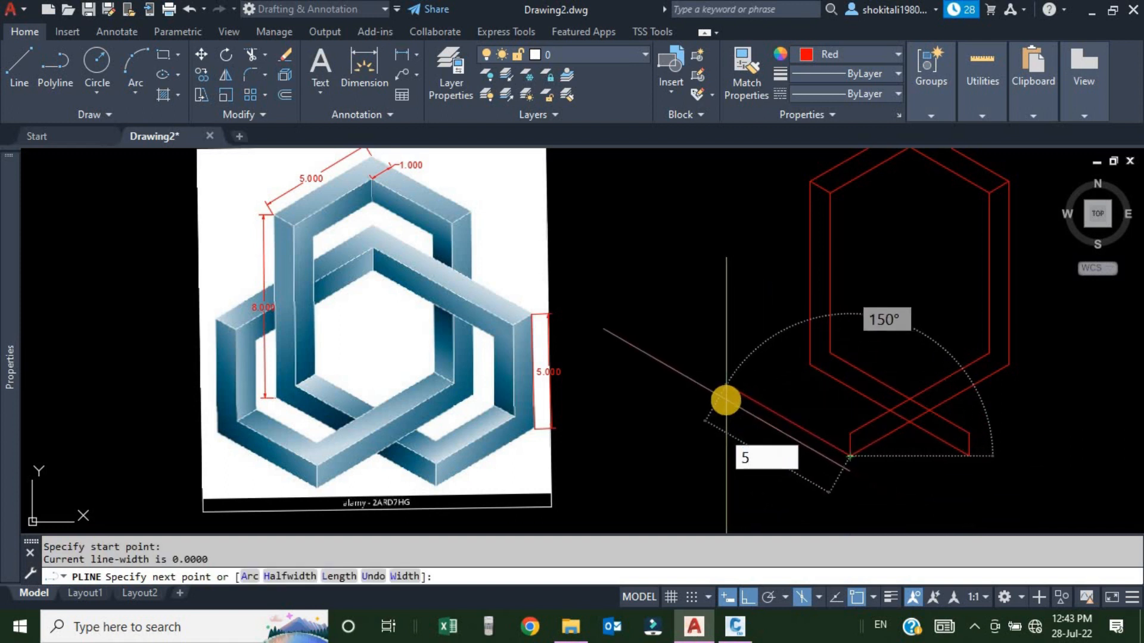
pyautogui.press('Return')
pyautogui.write('5')
pyautogui.press('Return')
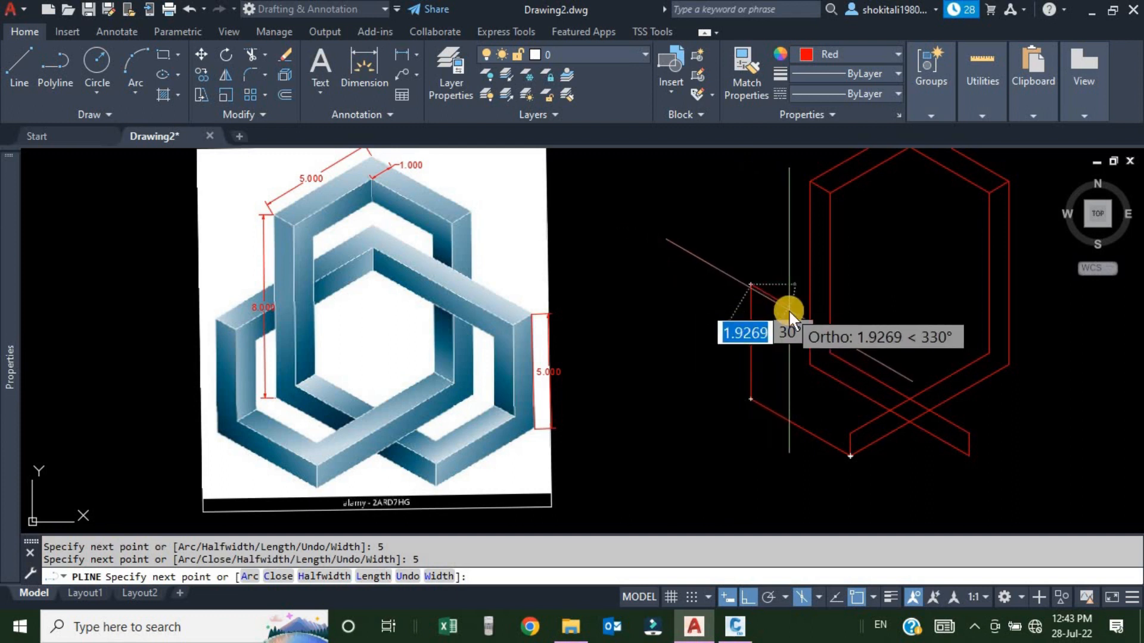
# Add a 1-unit edge at 330° and a 4-unit edge at 270°, and finish the polyline at the bar's upper end corner.
pyautogui.write('1')
pyautogui.press('Return')
pyautogui.write('4')
pyautogui.press('Return')
pyautogui.scroll(2, 243, 383)
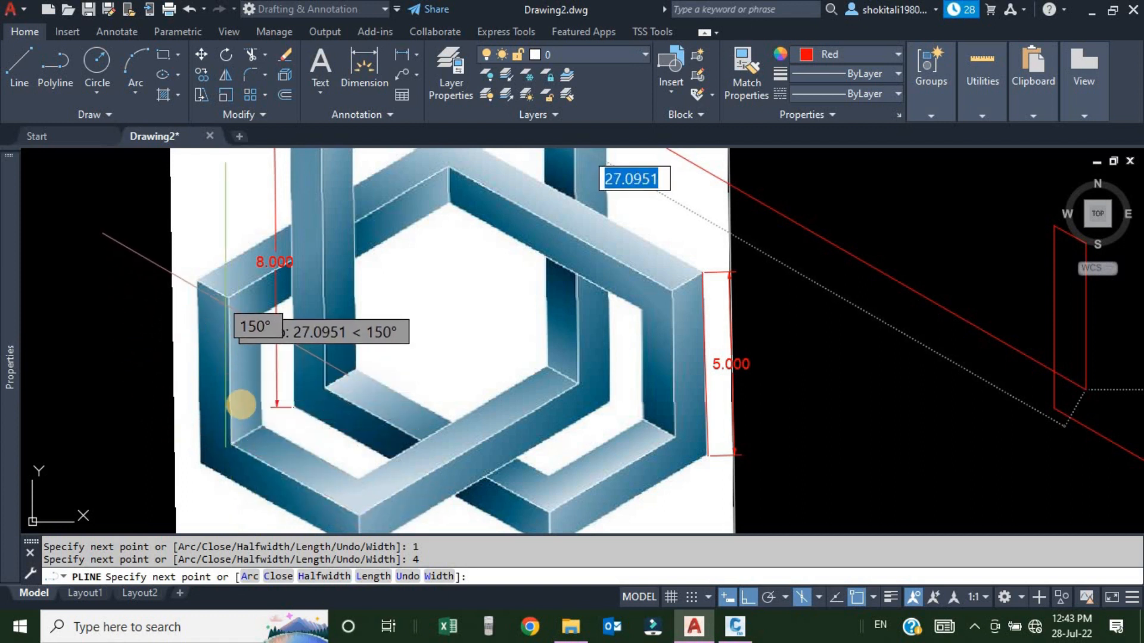
pyautogui.scroll(-2, 651, 387)
pyautogui.moveTo(947, 415); pyautogui.dragTo(849, 354, button='middle')
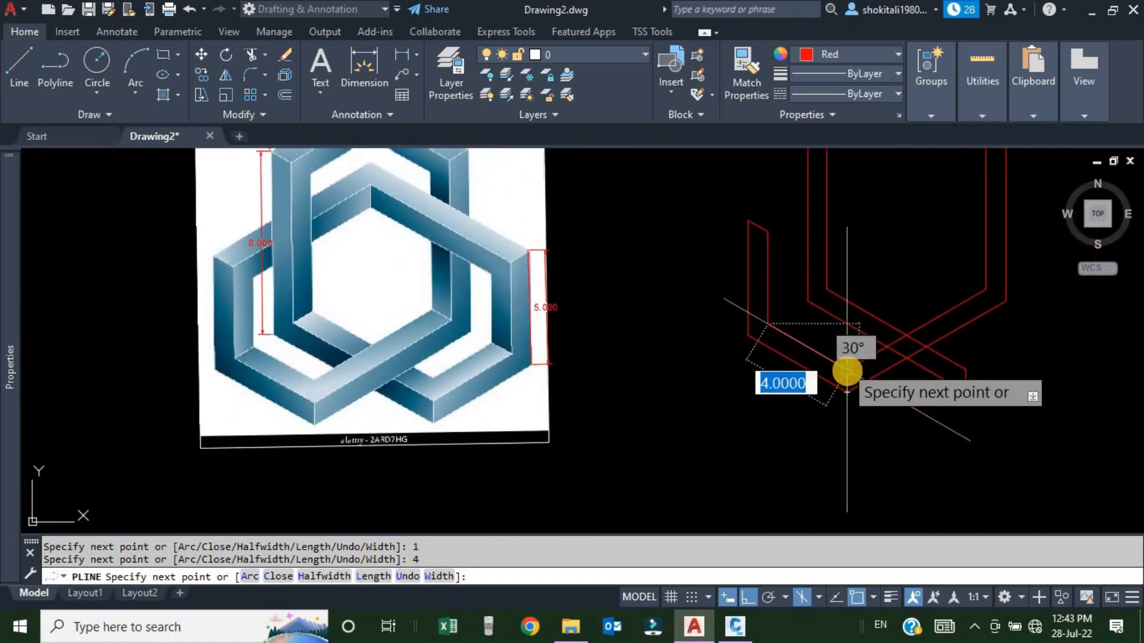
pyautogui.scroll(2, 847, 371)
pyautogui.click(848, 371)
pyautogui.press('Escape')
pyautogui.scroll(-2, 850, 378)
pyautogui.scroll(2, 860, 357)
pyautogui.moveTo(902, 352); pyautogui.dragTo(883, 379, button='middle')
pyautogui.scroll(2, 367, 444)
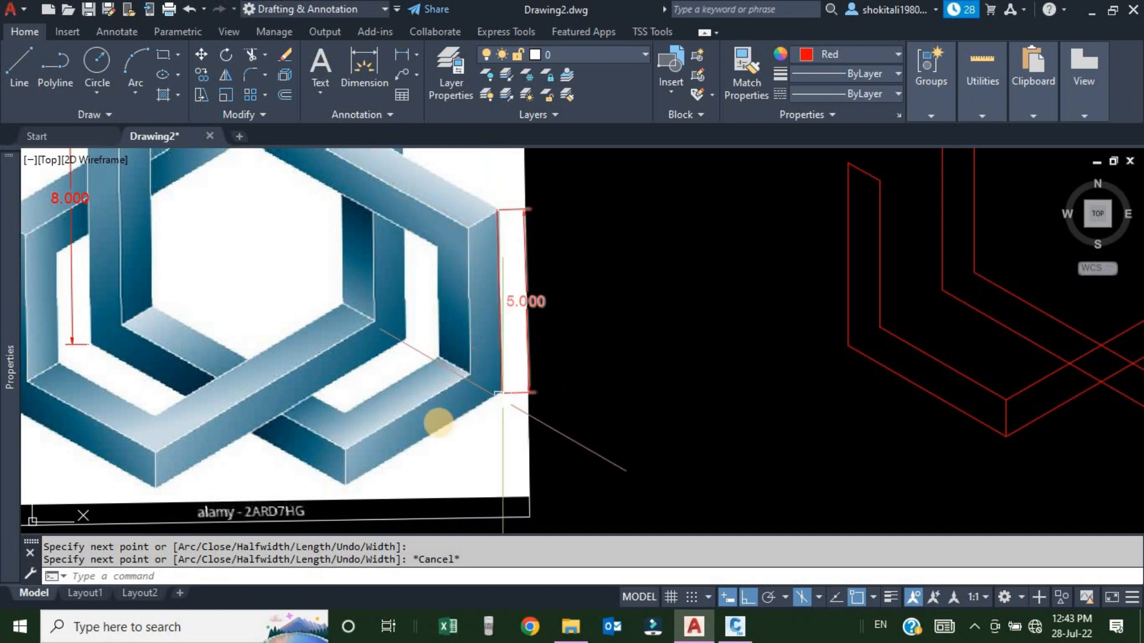
pyautogui.scroll(-2, 476, 429)
pyautogui.scroll(3, 734, 427)
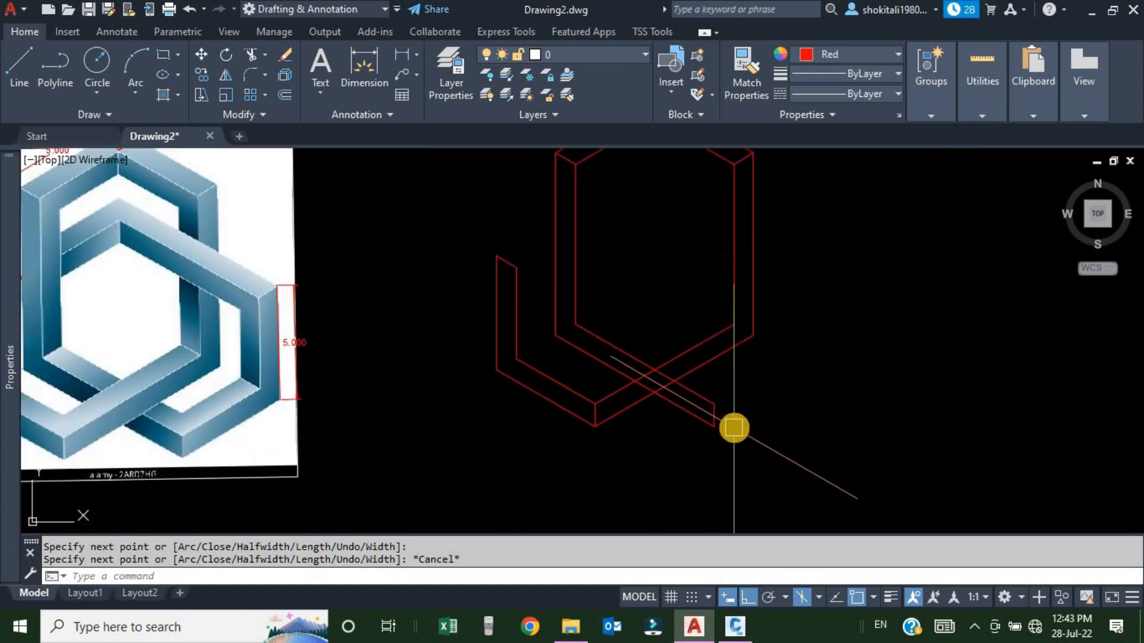
pyautogui.write('l')
pyautogui.press('Return')
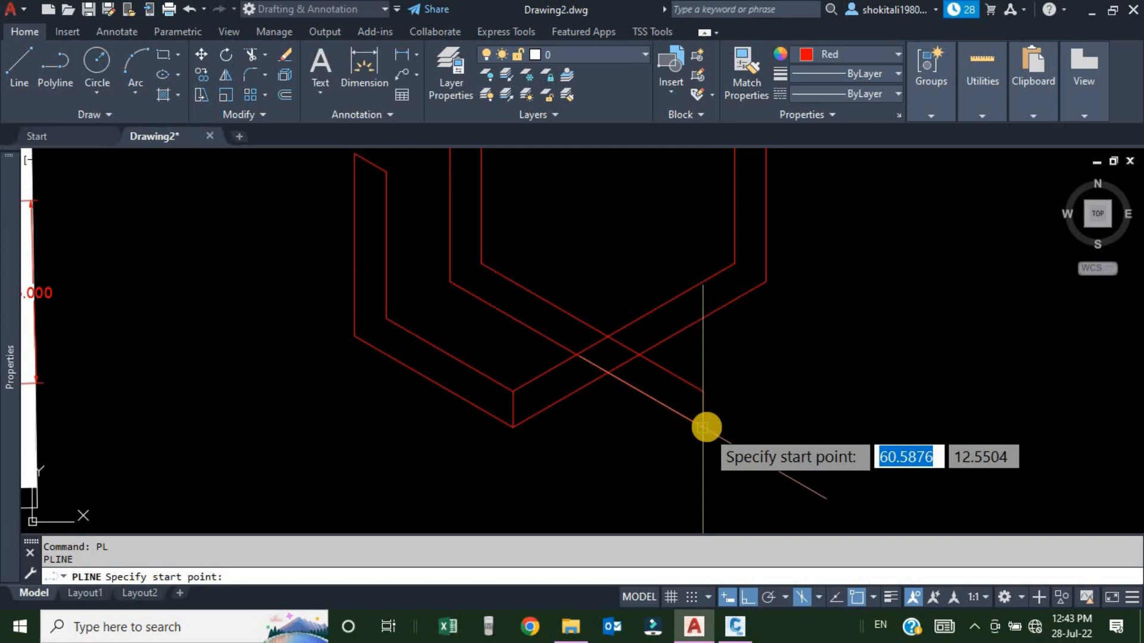
pyautogui.click(705, 429)
pyautogui.scroll(-2, 756, 401)
pyautogui.press('Escape')
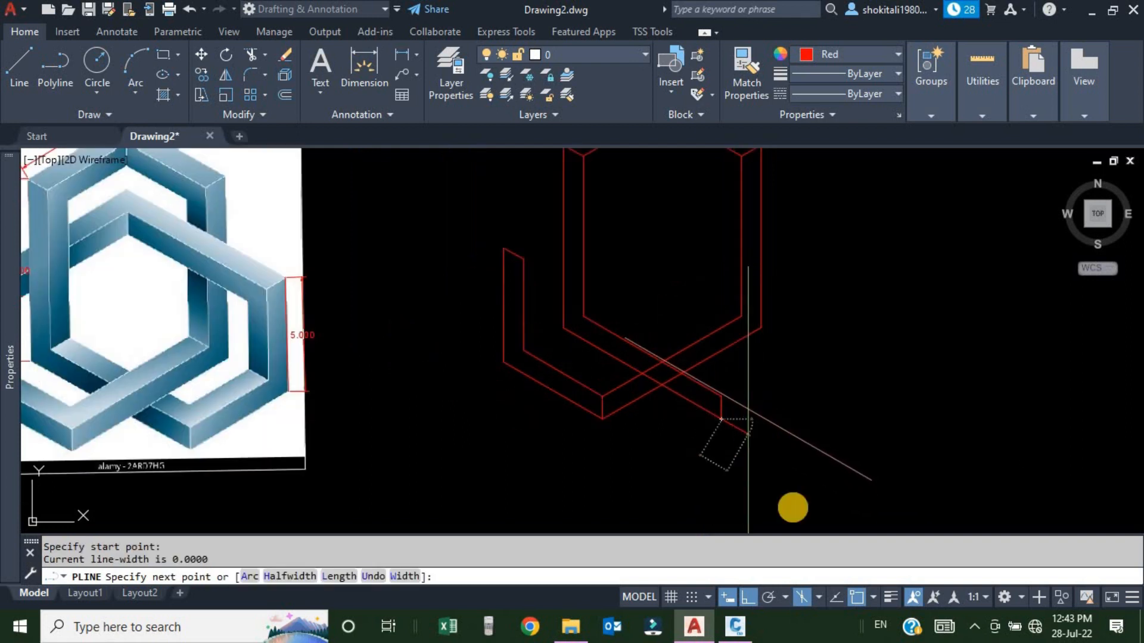
# Switch to isoplane Right and draw a polyline from the lower-right bar's bottom end corner with 5-unit edges at 30° and 90°.
pyautogui.click(817, 594)
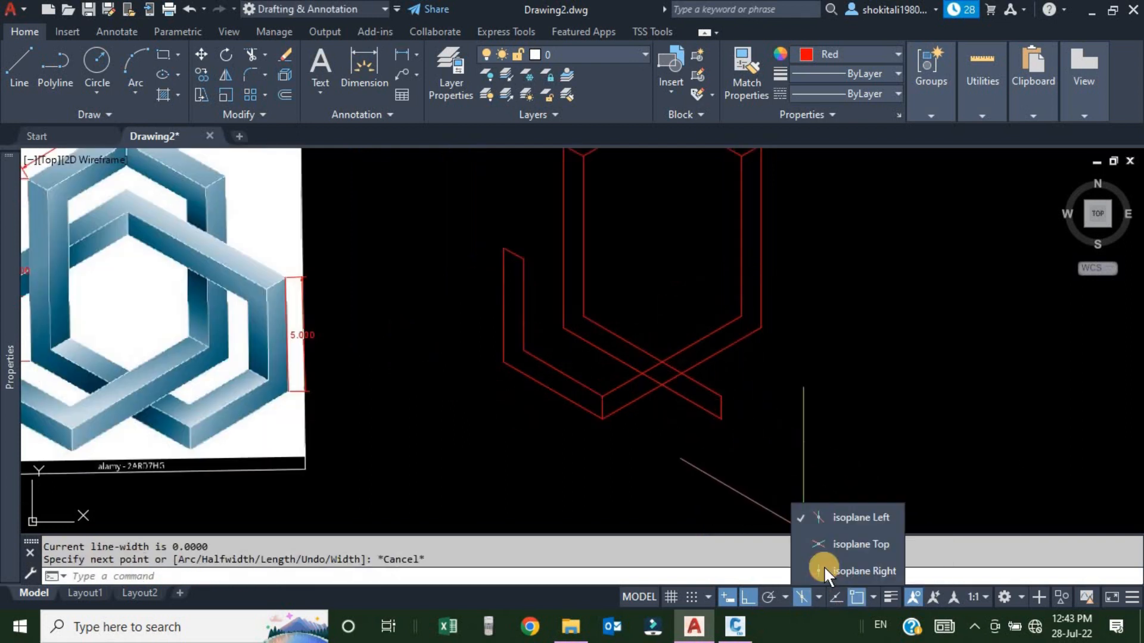
pyautogui.click(852, 572)
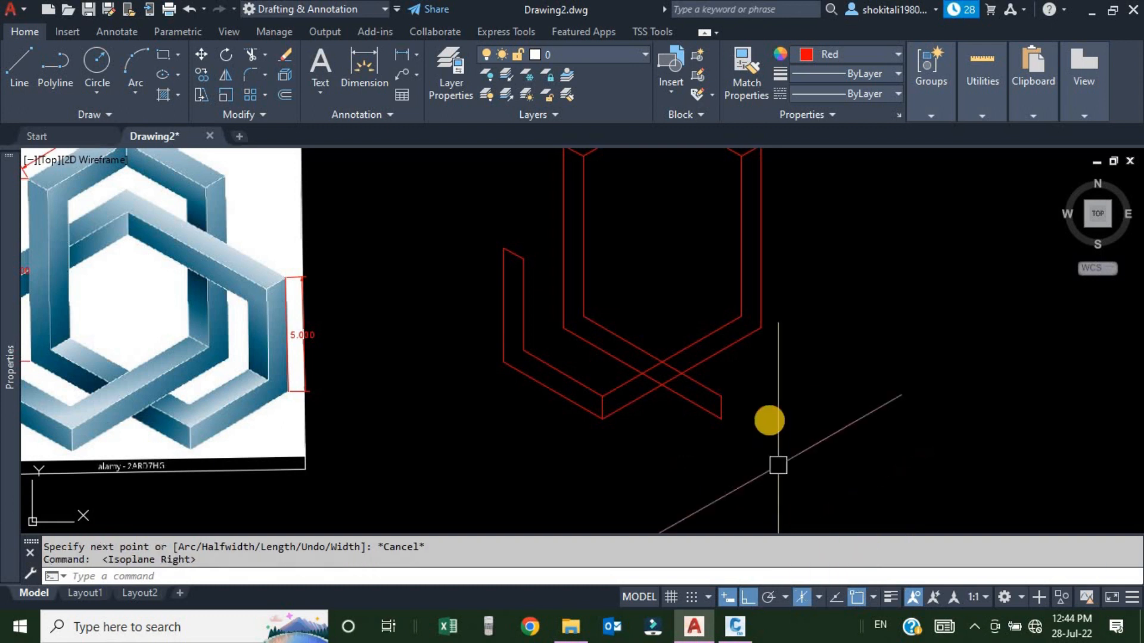
pyautogui.write('pl')
pyautogui.press('Return')
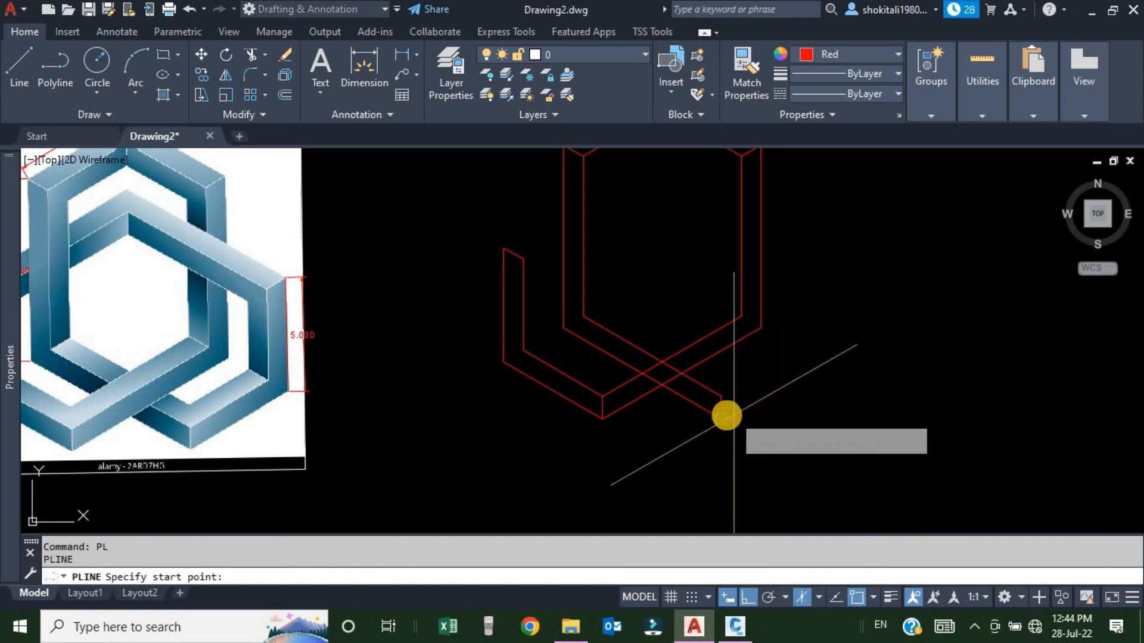
pyautogui.click(721, 419)
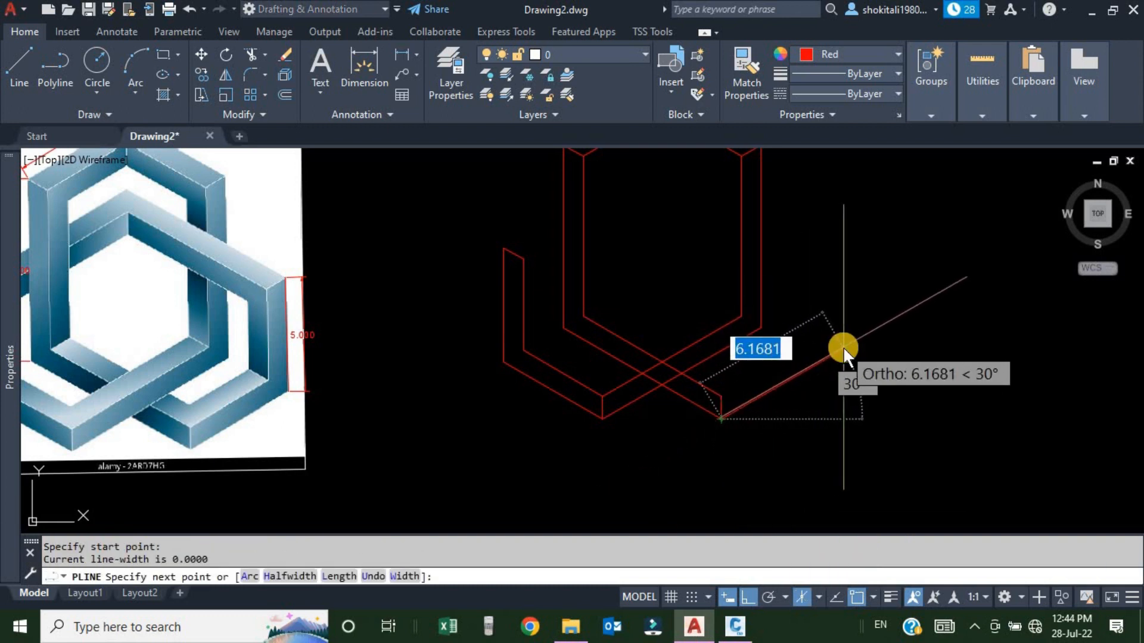
pyautogui.write('5')
pyautogui.press('Return')
pyautogui.write('5')
pyautogui.press('Return')
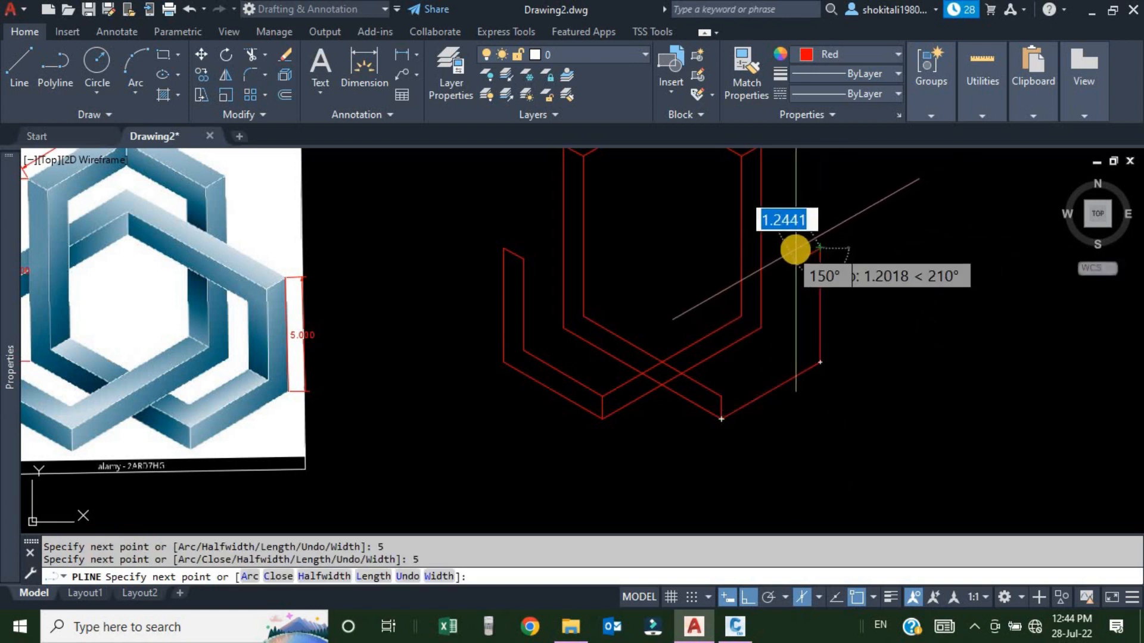
# Add a 1-unit edge at 210° and a 4-unit edge at 270°, and finish the polyline at the lower-right bar's upper end corner.
pyautogui.write('1')
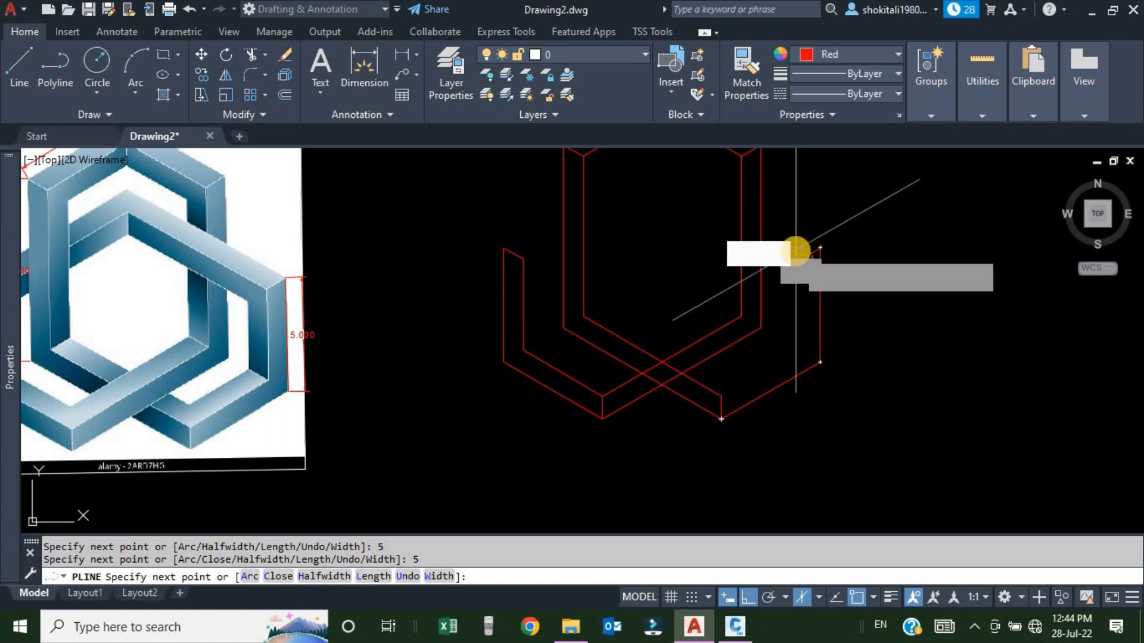
pyautogui.press('Return')
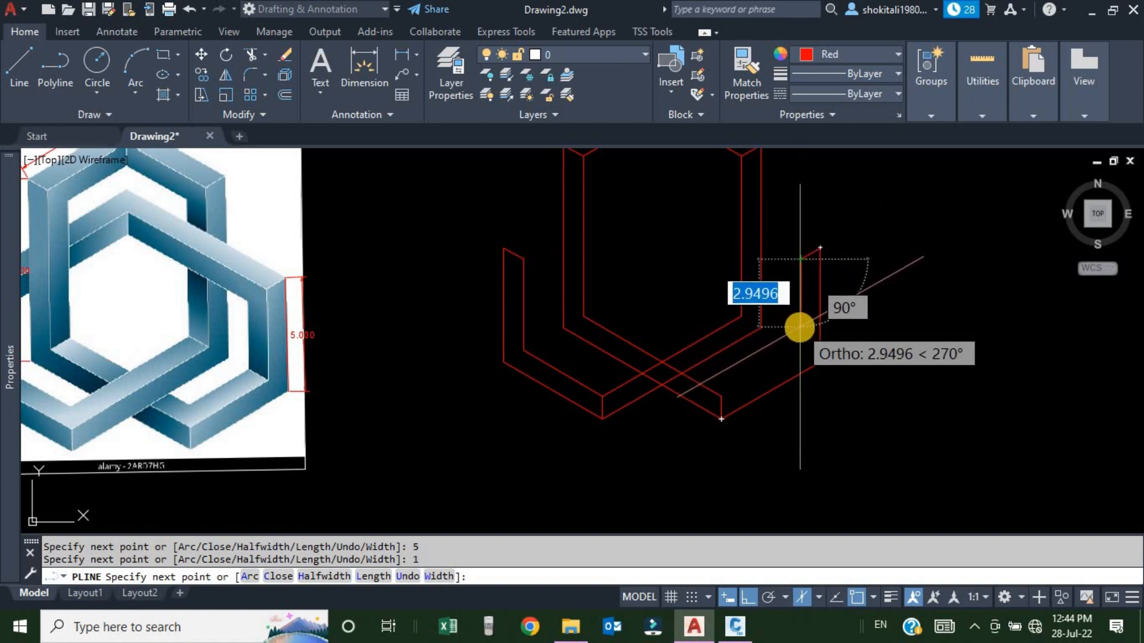
pyautogui.write('4')
pyautogui.press('Return')
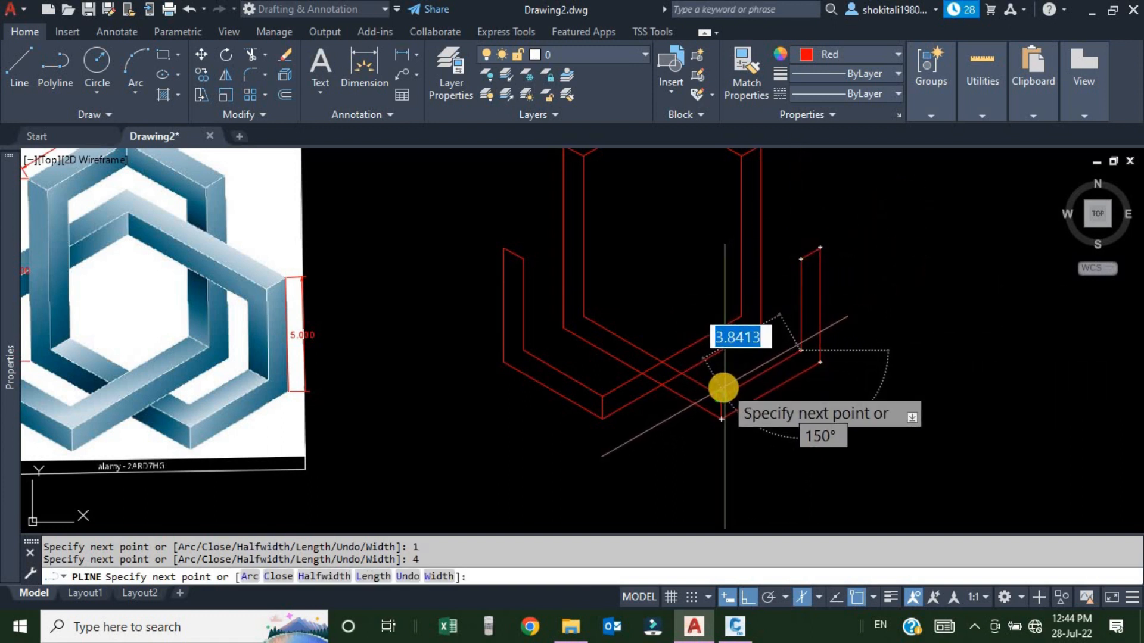
pyautogui.press('Escape')
# Switch the isometric drafting plane to isoplane Top.
pyautogui.scroll(-3, 745, 354)
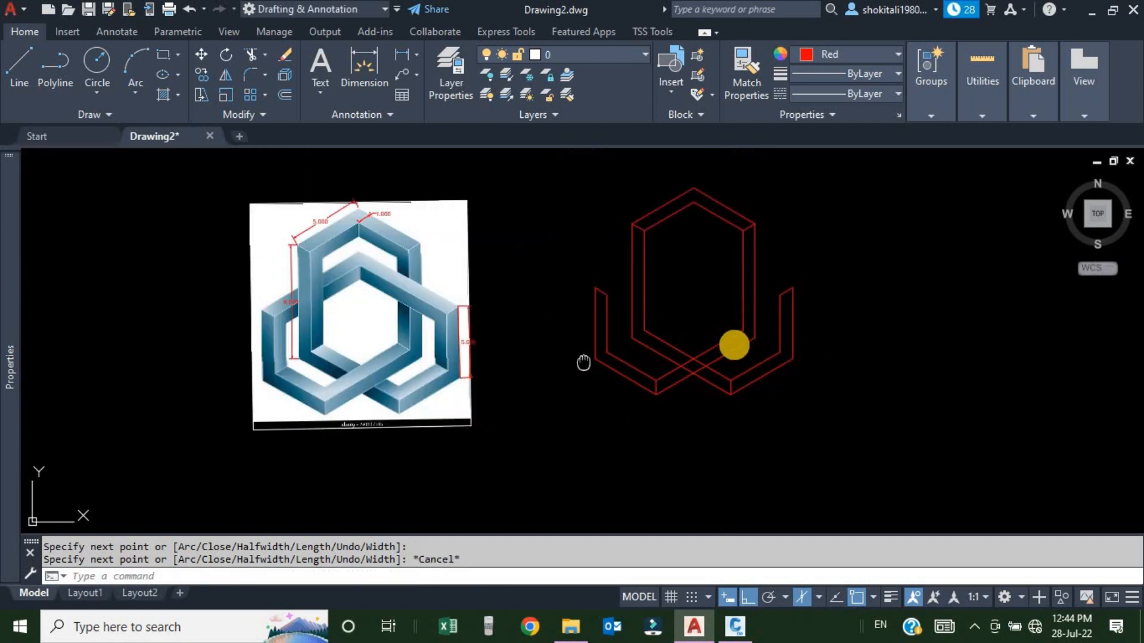
pyautogui.moveTo(583, 362); pyautogui.dragTo(737, 345, button='middle')
pyautogui.scroll(2, 512, 265)
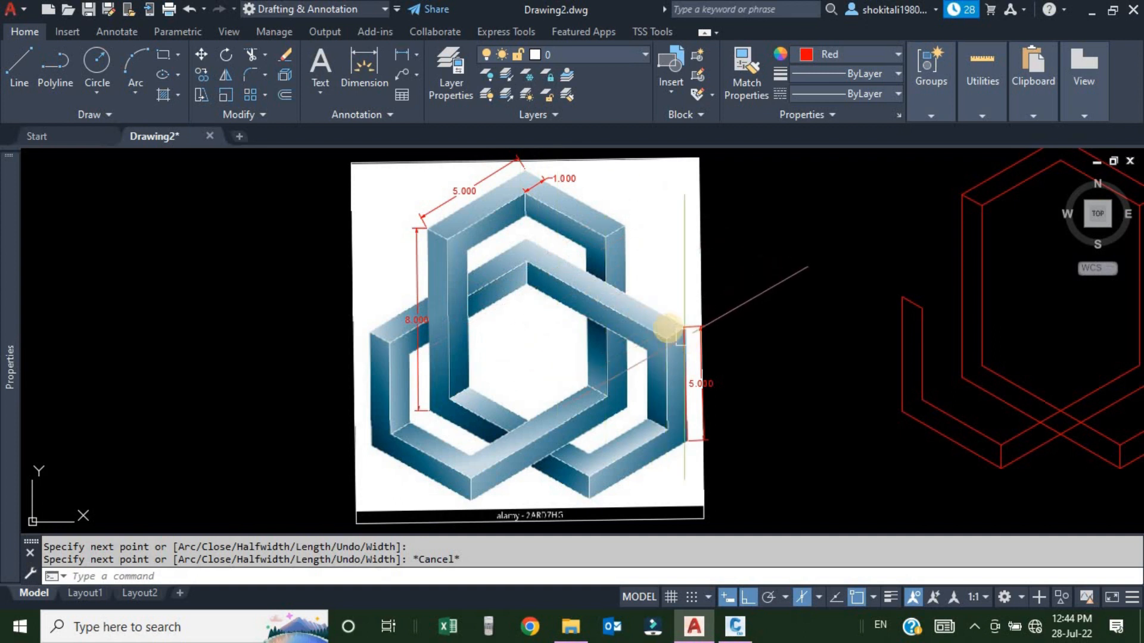
pyautogui.scroll(-3, 538, 289)
pyautogui.moveTo(911, 304); pyautogui.dragTo(812, 319, button='middle')
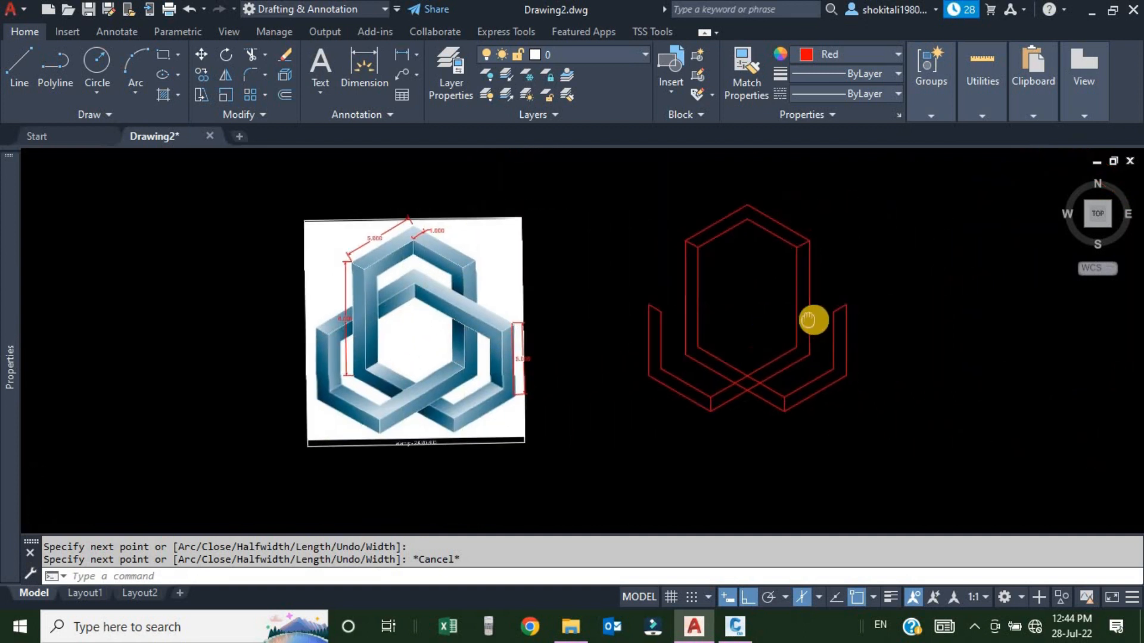
pyautogui.scroll(3, 814, 323)
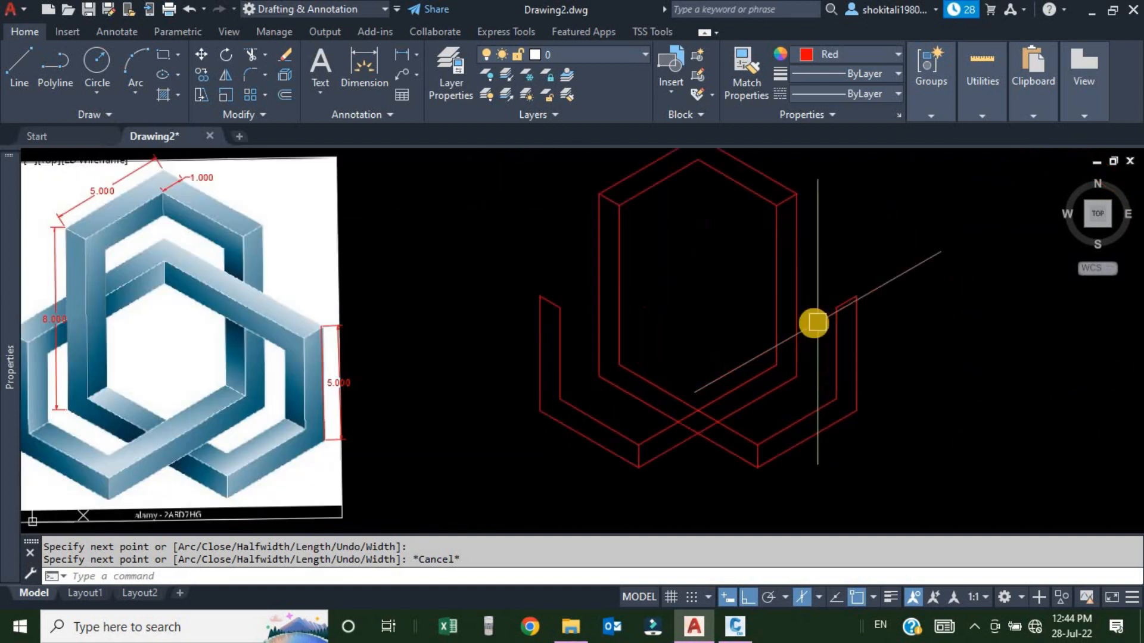
pyautogui.click(819, 597)
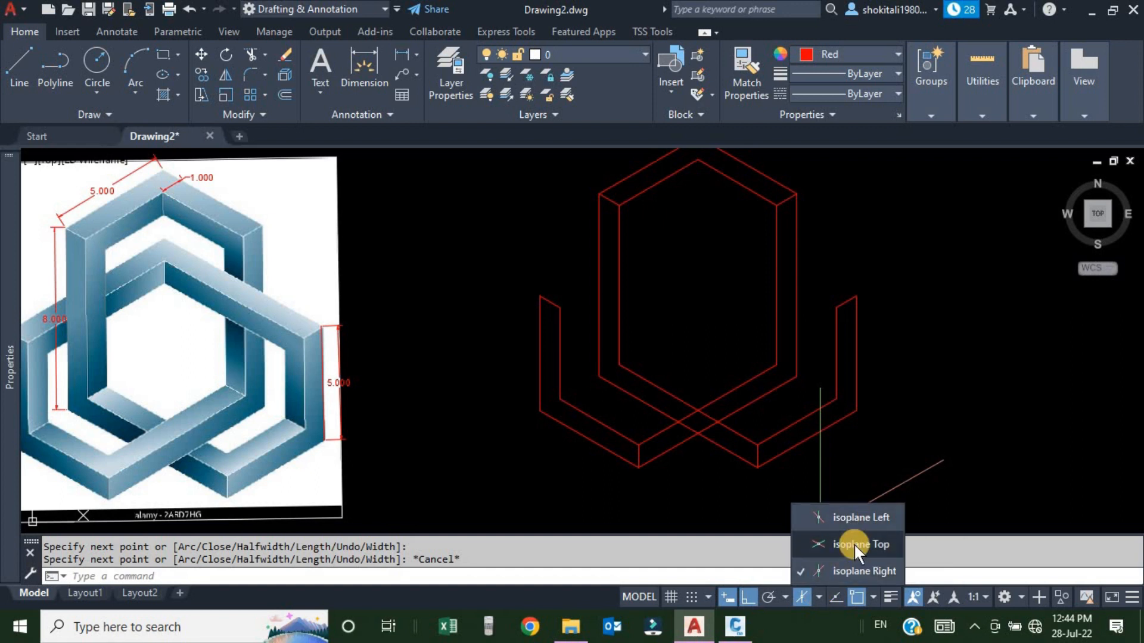
pyautogui.click(853, 544)
# Start a polyline at the right outer upright's top outer corner with an 8-unit edge at 150°.
pyautogui.write('pl')
pyautogui.press('Return')
pyautogui.moveTo(307, 339); pyautogui.dragTo(503, 340, button='middle')
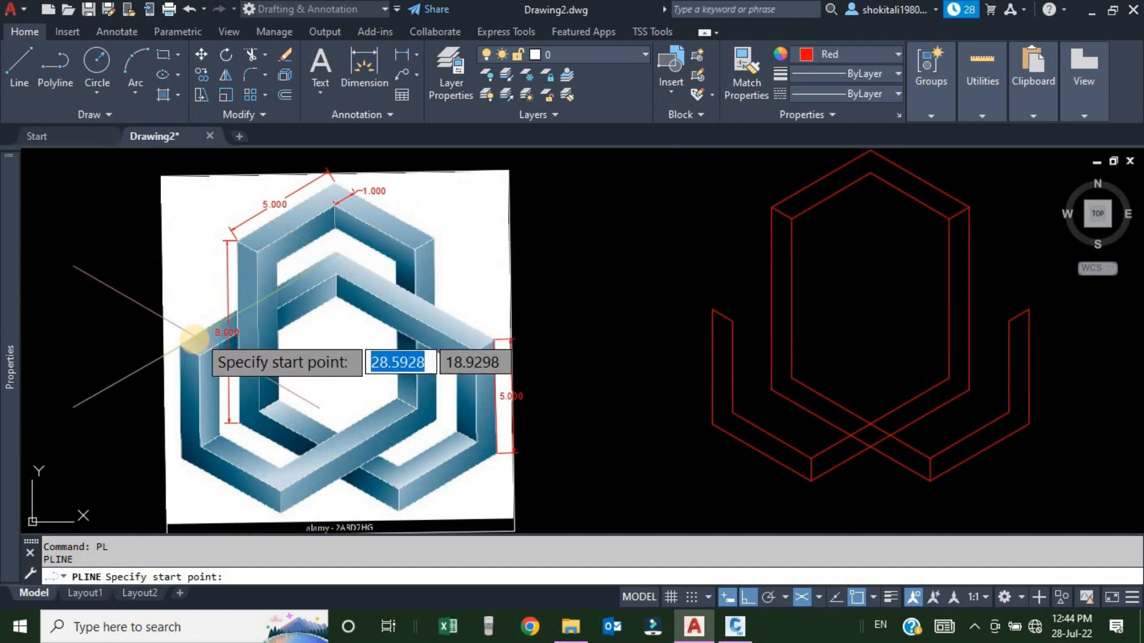
pyautogui.scroll(-2, 332, 332)
pyautogui.scroll(4, 715, 321)
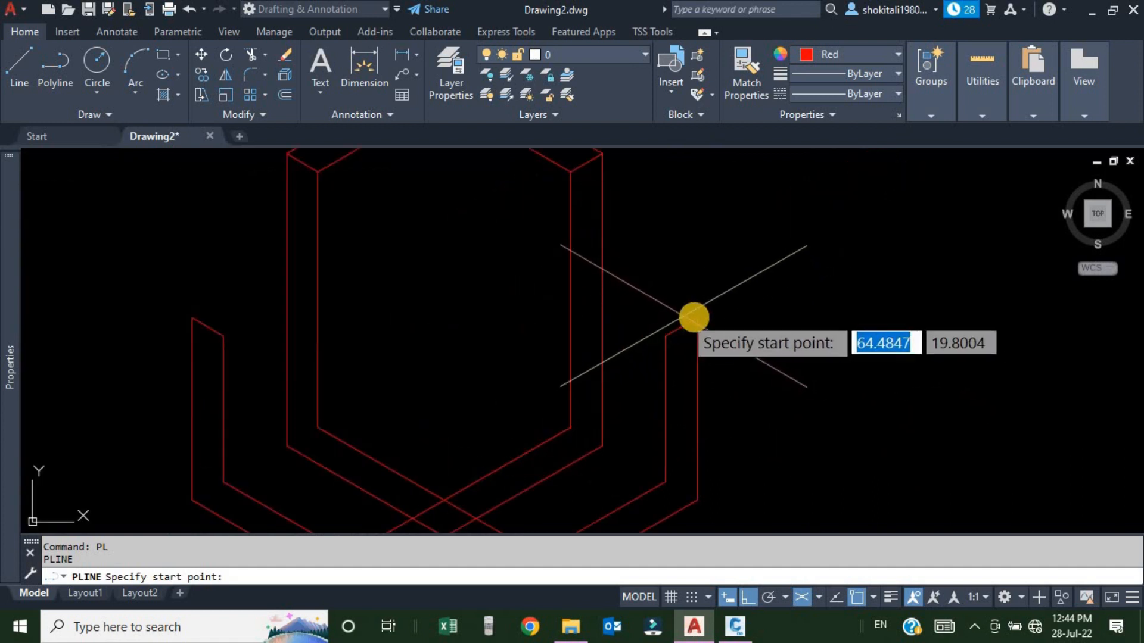
pyautogui.click(695, 322)
pyautogui.scroll(-4, 616, 296)
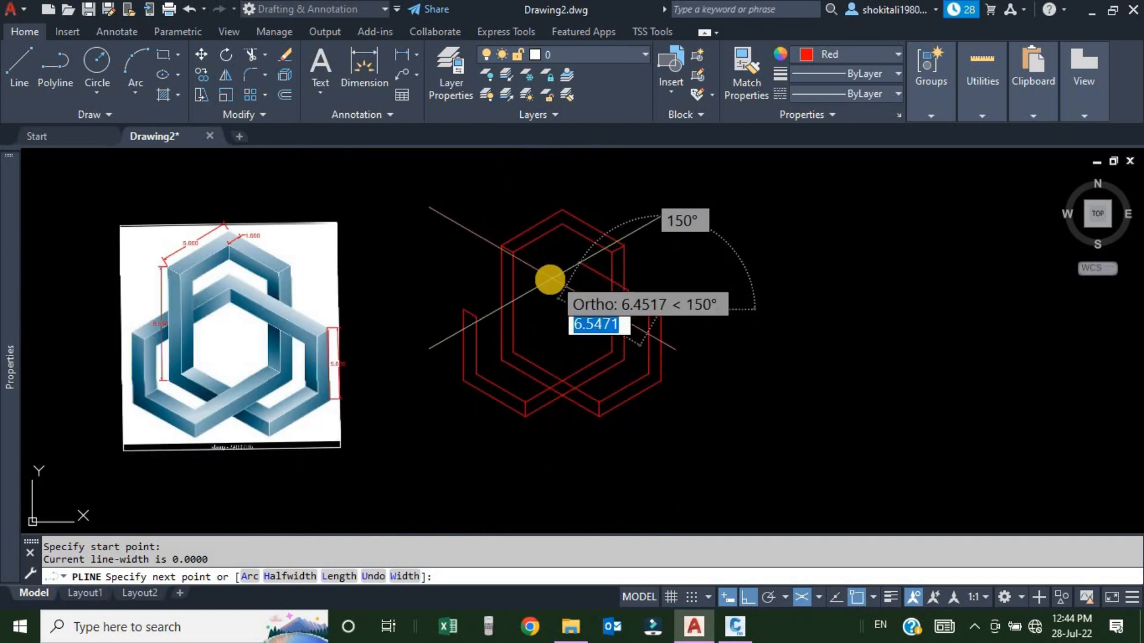
pyautogui.write('8')
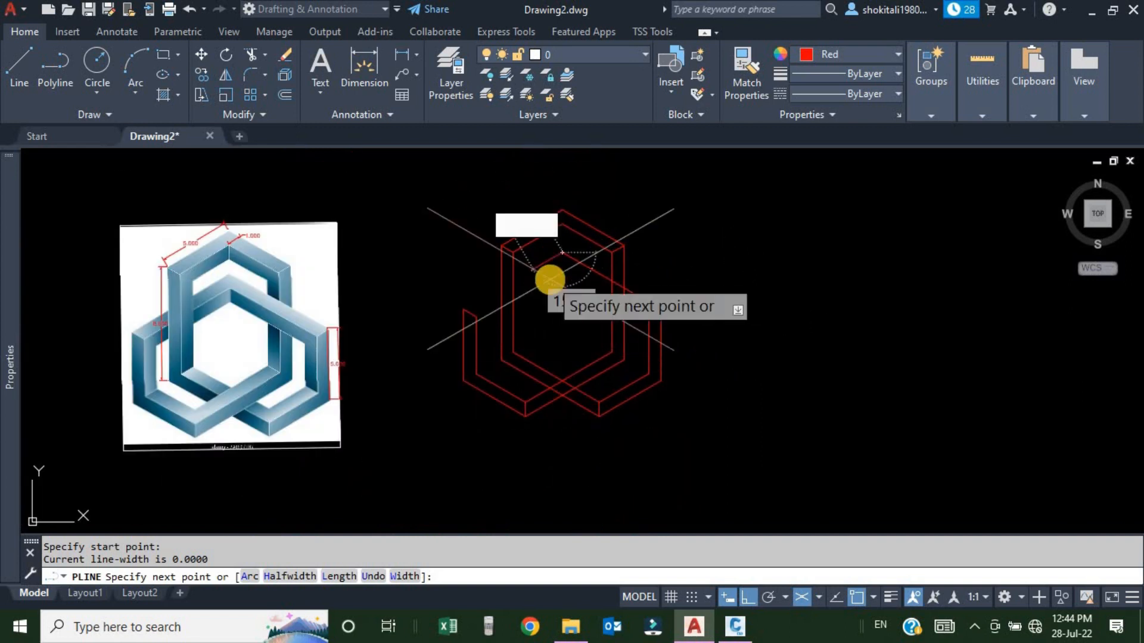
pyautogui.press('Return')
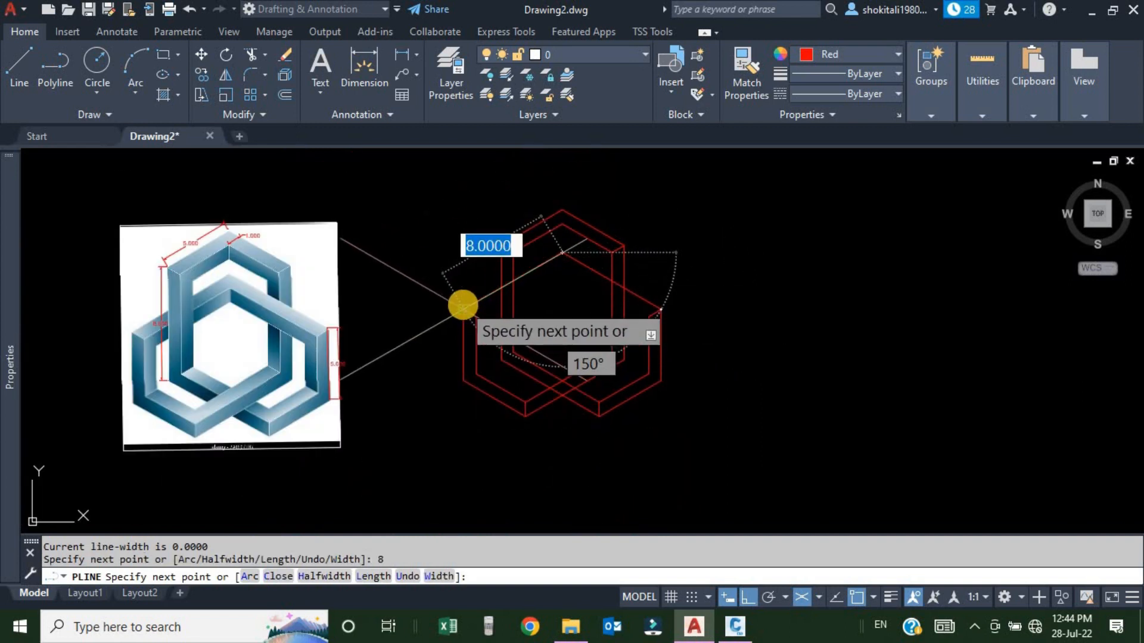
# Continue the polyline through the left outer upright's two top corners, add a 7-unit edge at 30°, and finish at the right upright's inner top corner.
pyautogui.scroll(5, 463, 305)
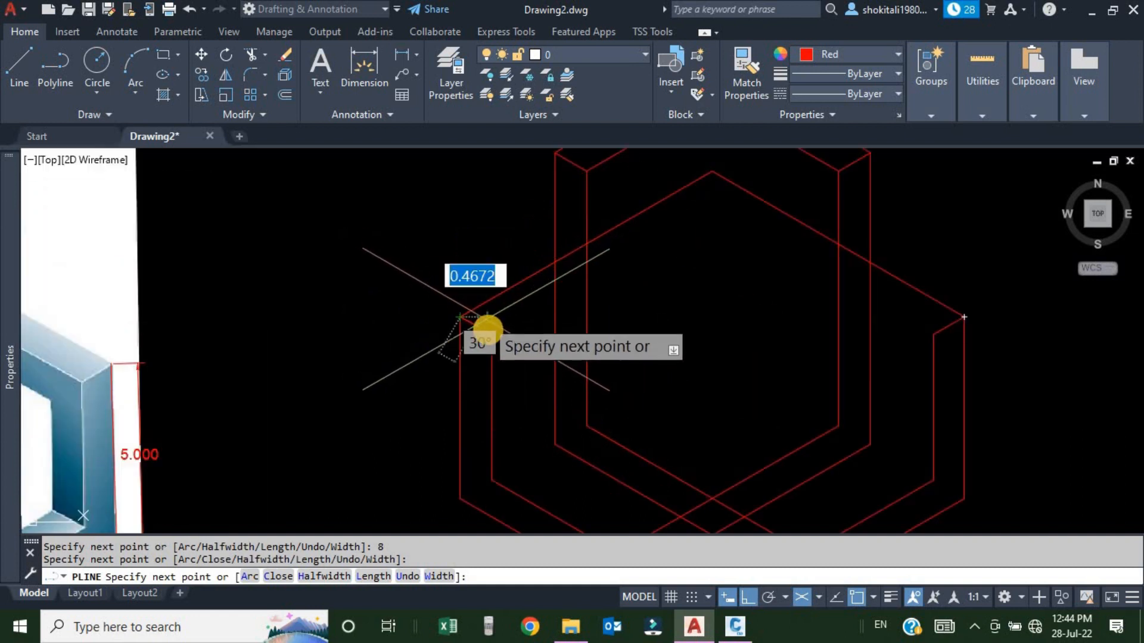
pyautogui.click(491, 338)
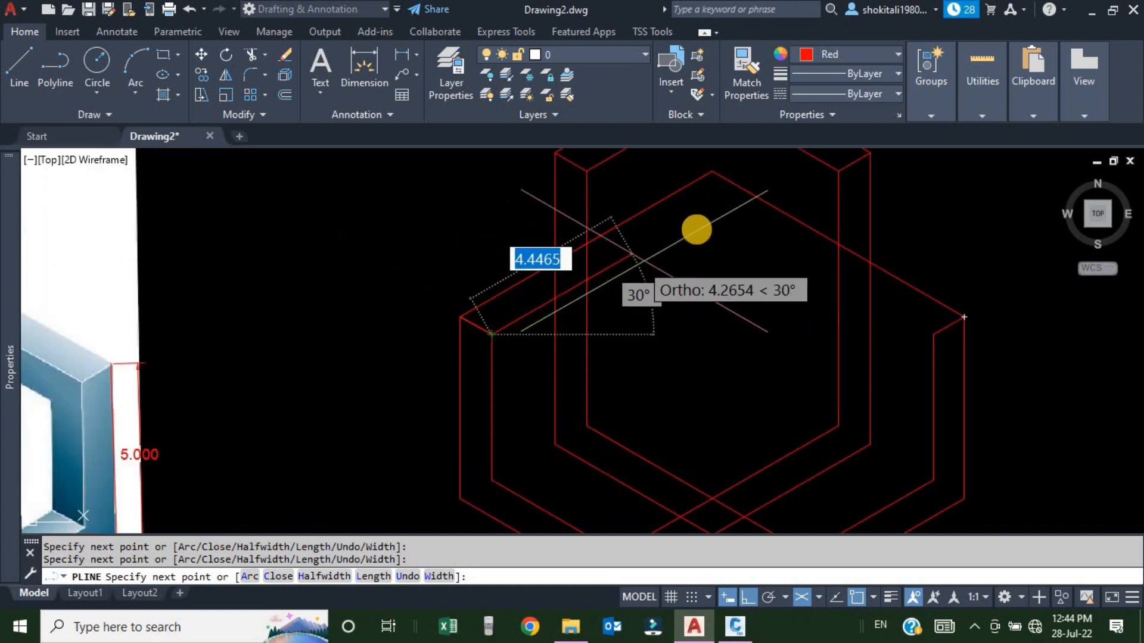
pyautogui.write('7')
pyautogui.press('Return')
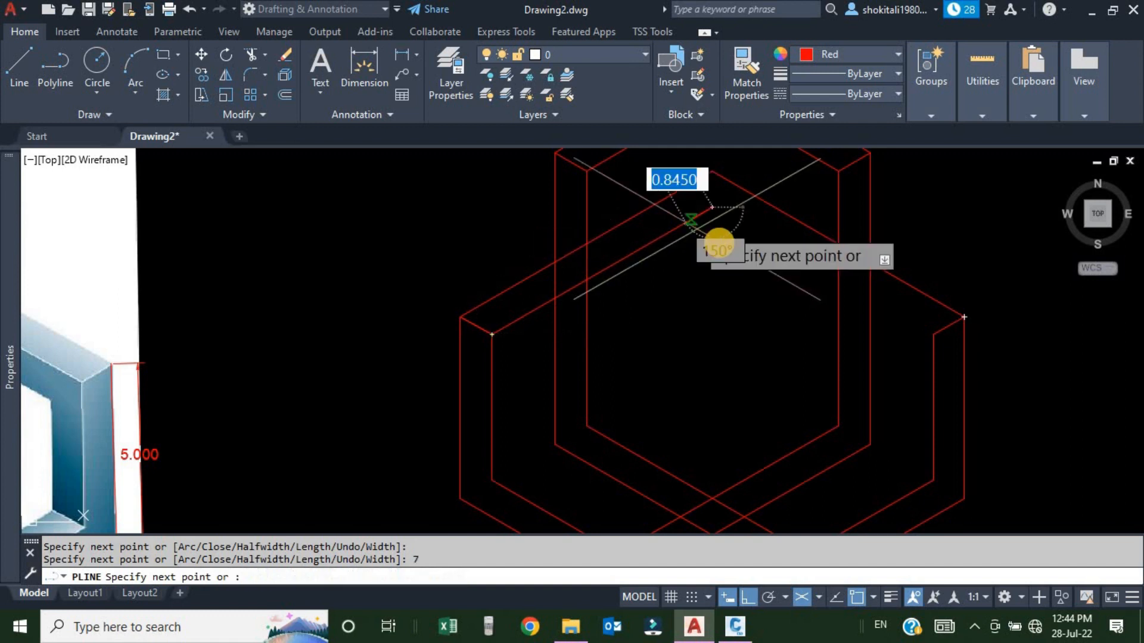
pyautogui.click(928, 333)
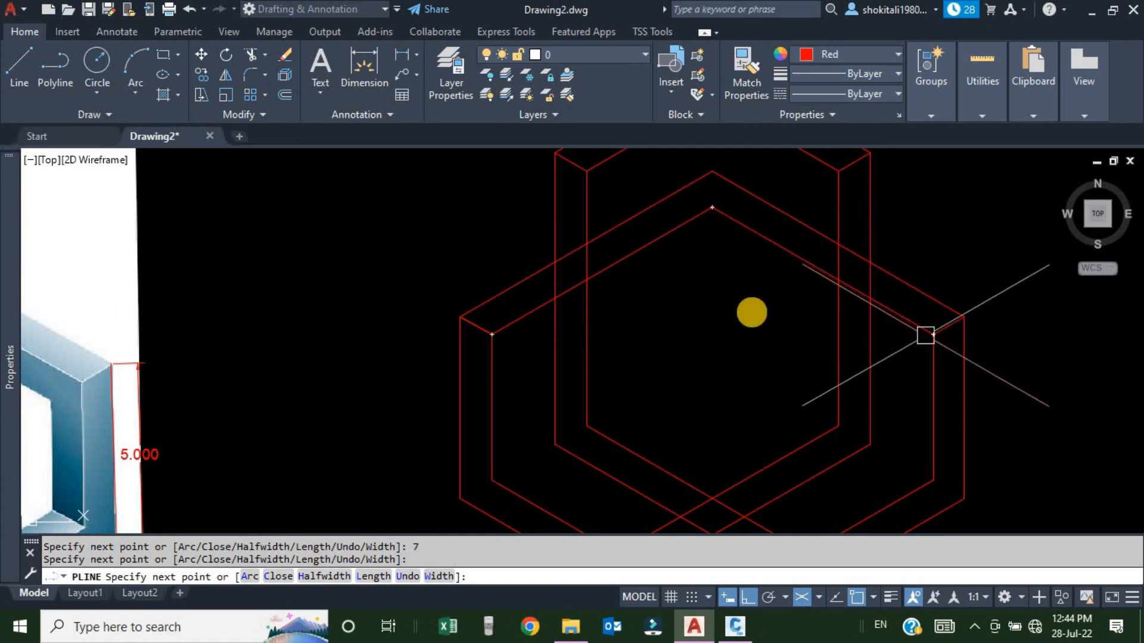
pyautogui.press('Escape')
# Examine how the bars overlap in the reference image and compare them with the redrawn outline.
pyautogui.scroll(-2, 744, 325)
pyautogui.moveTo(802, 396); pyautogui.dragTo(757, 372, button='middle')
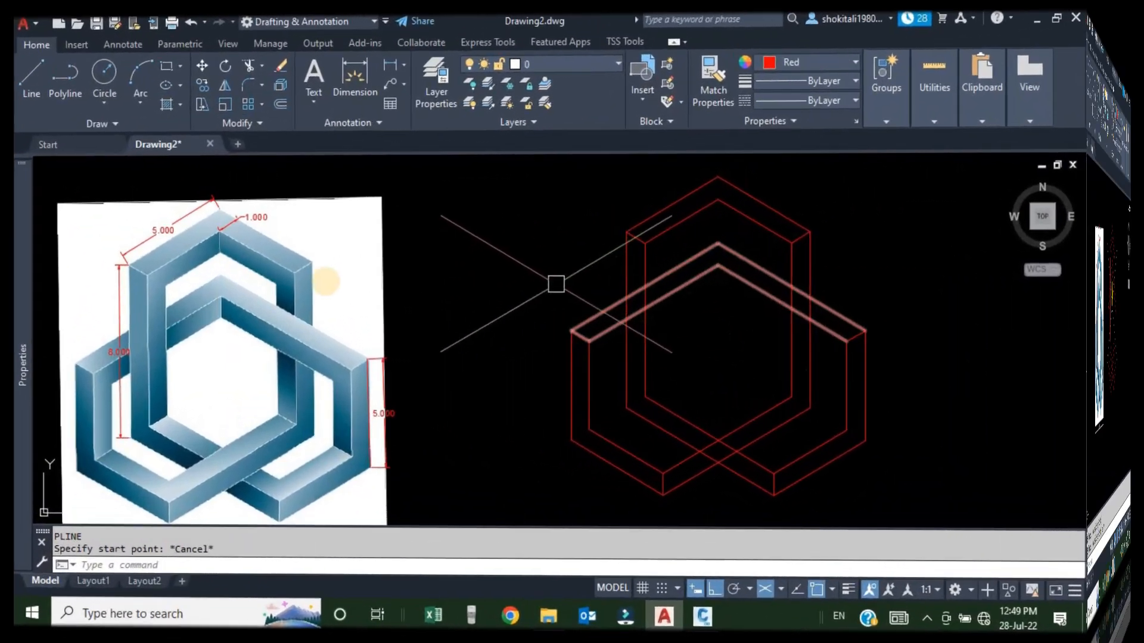
pyautogui.scroll(5, 321, 285)
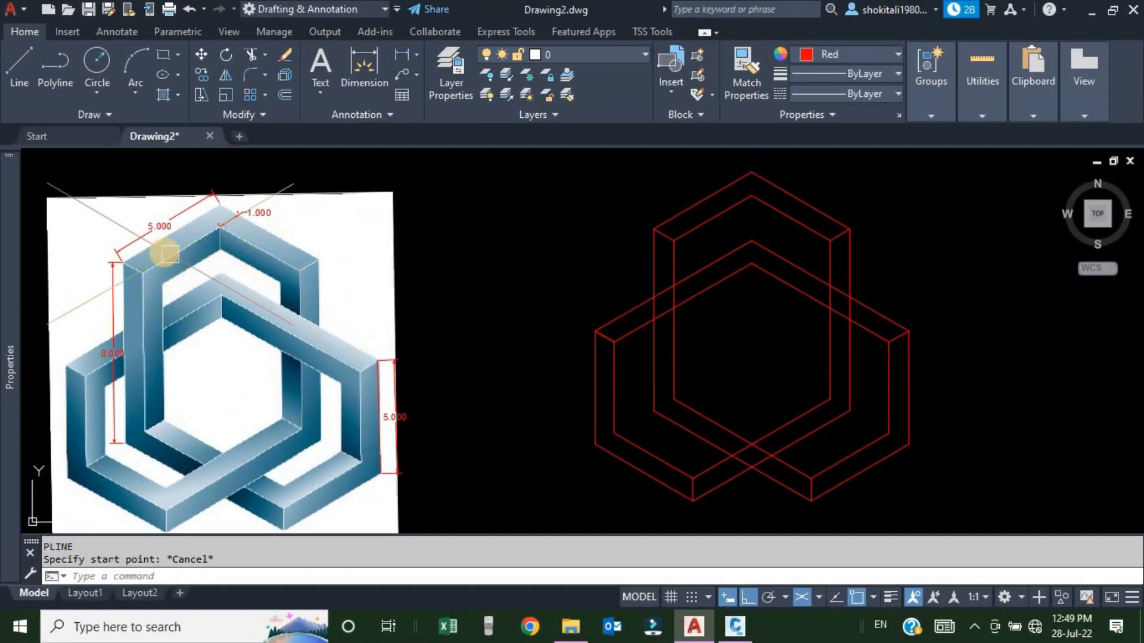
pyautogui.moveTo(331, 287); pyautogui.dragTo(328, 225, button='middle')
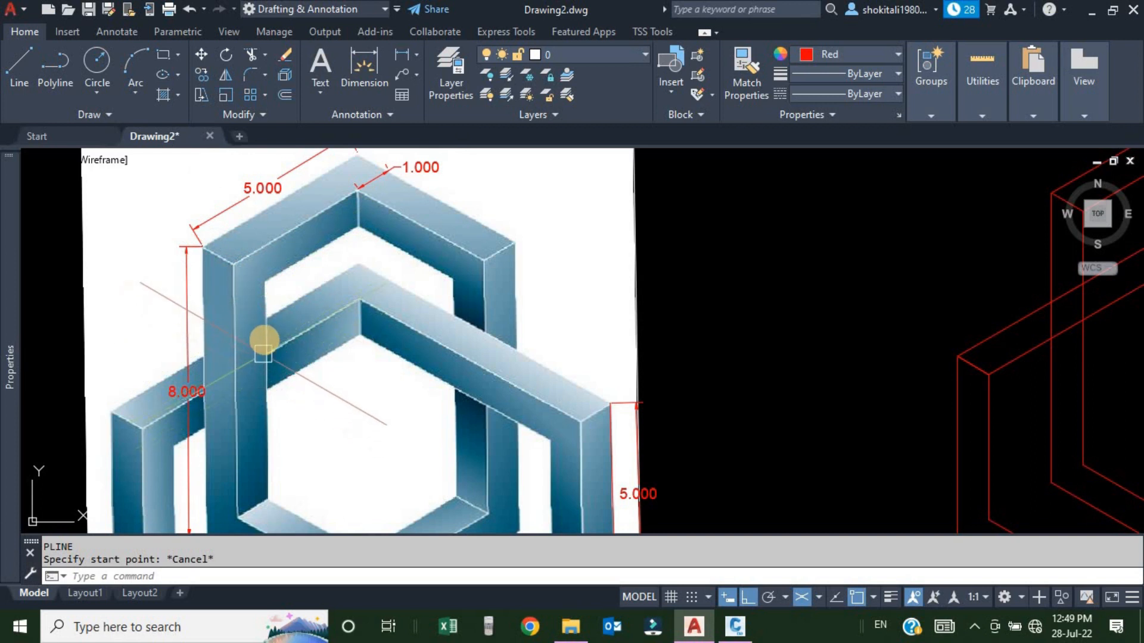
pyautogui.scroll(-1, 268, 347)
pyautogui.scroll(1, 297, 290)
pyautogui.scroll(-2, 366, 295)
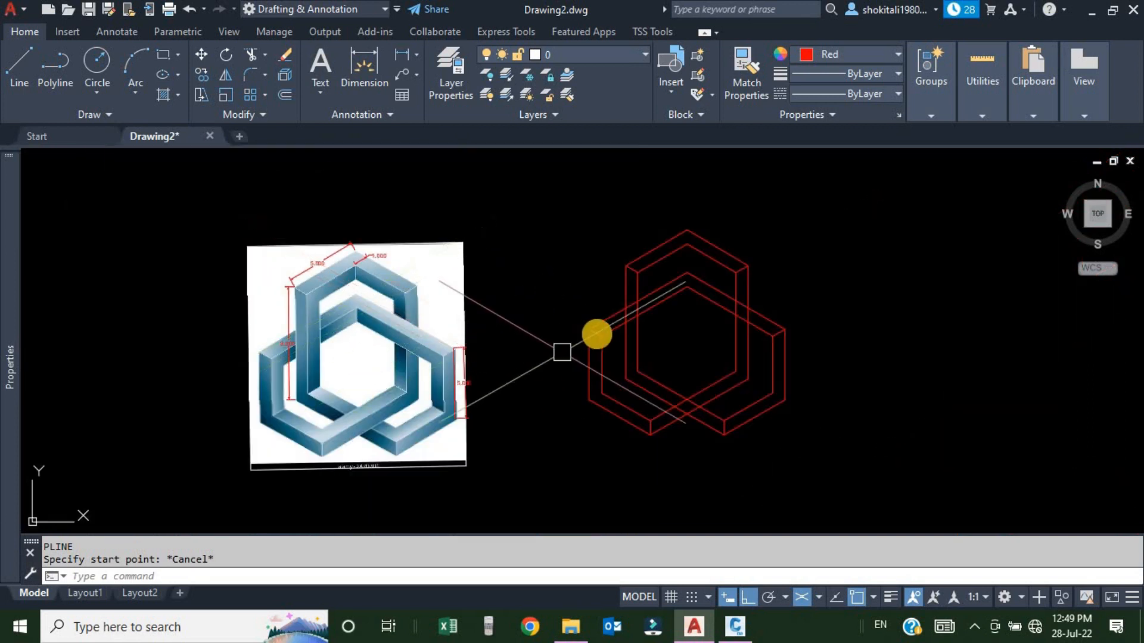
# Draw a 1-unit line at 150° from the inner bottom corner of the right outer upright.
pyautogui.scroll(4, 412, 403)
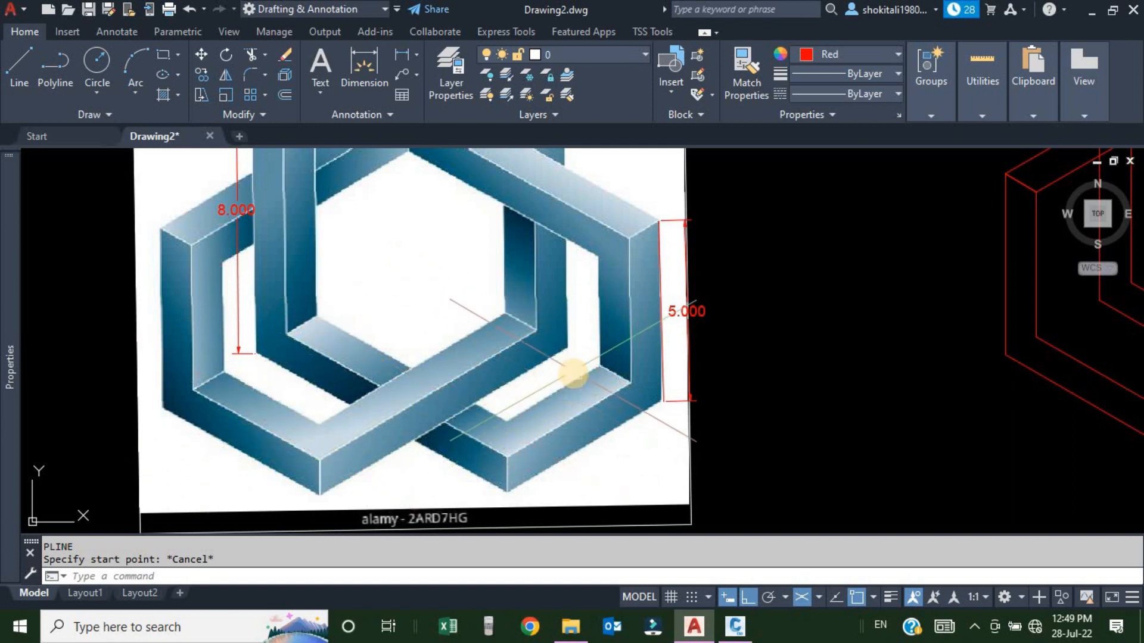
pyautogui.scroll(-2, 573, 371)
pyautogui.moveTo(884, 367); pyautogui.dragTo(665, 381, button='middle')
pyautogui.scroll(4, 950, 354)
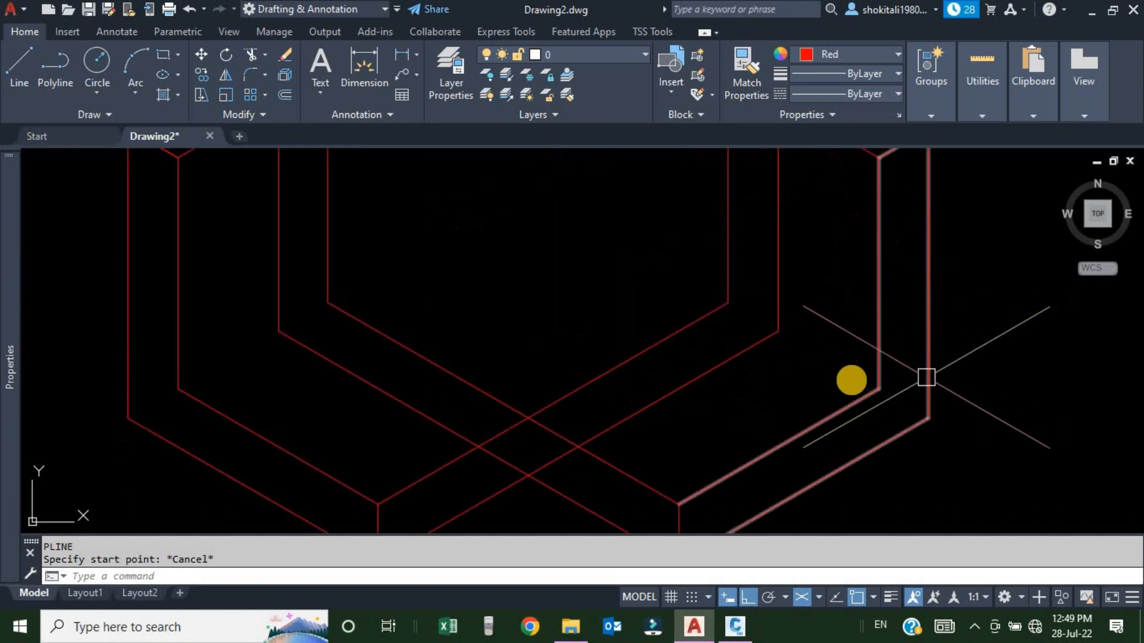
pyautogui.moveTo(926, 377); pyautogui.dragTo(840, 384, button='middle')
pyautogui.write('l')
pyautogui.press('Return')
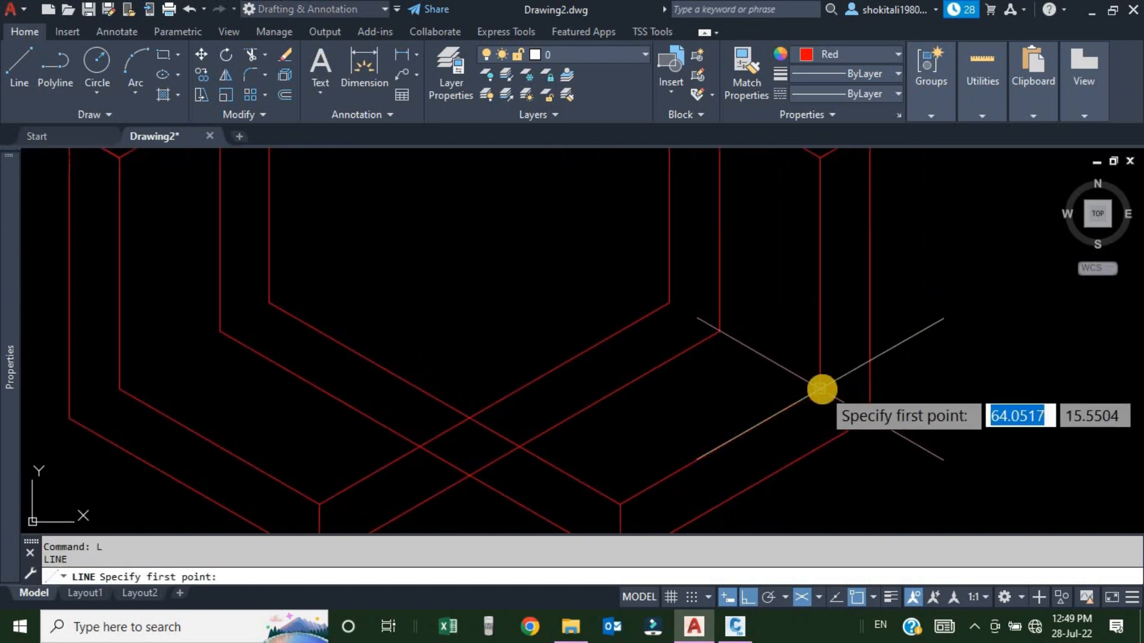
pyautogui.click(819, 387)
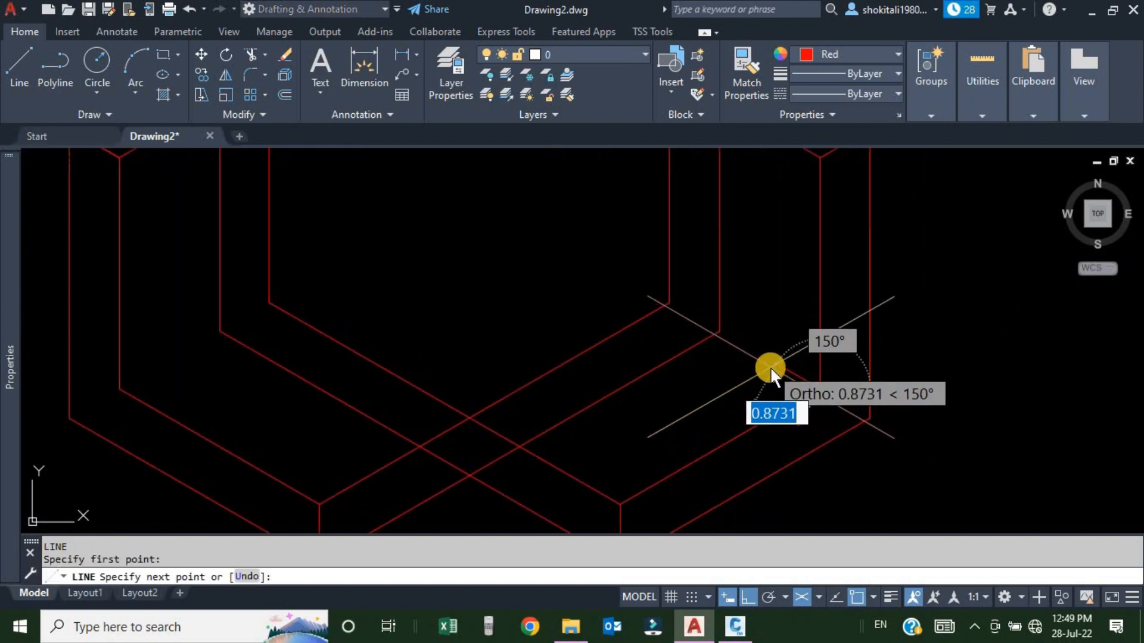
pyautogui.write('1')
pyautogui.press('Return')
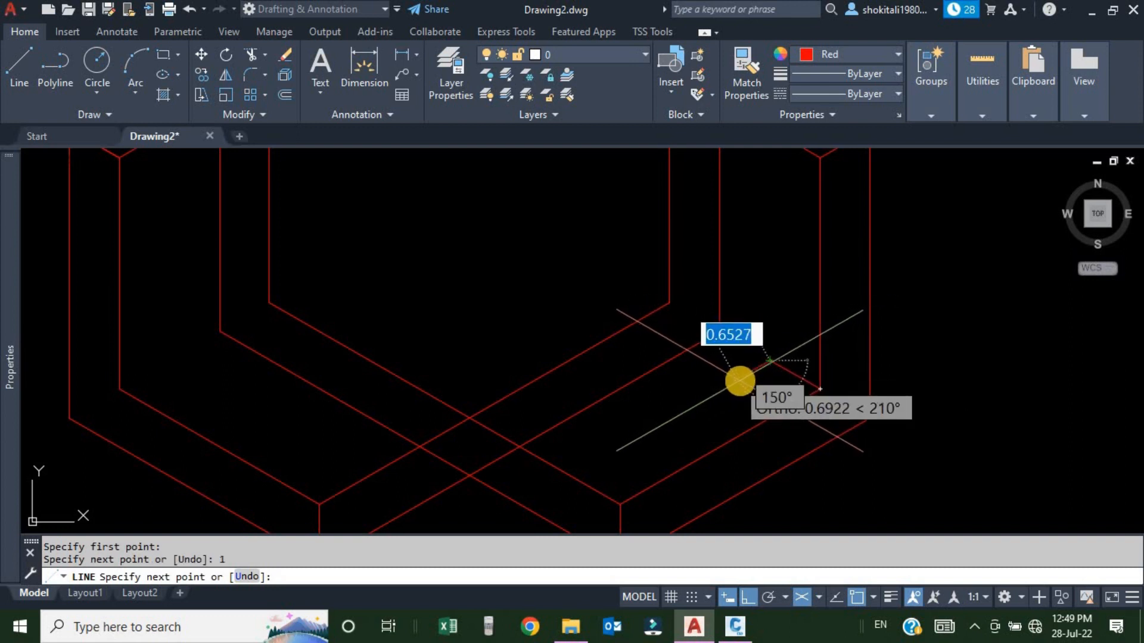
pyautogui.press('Escape')
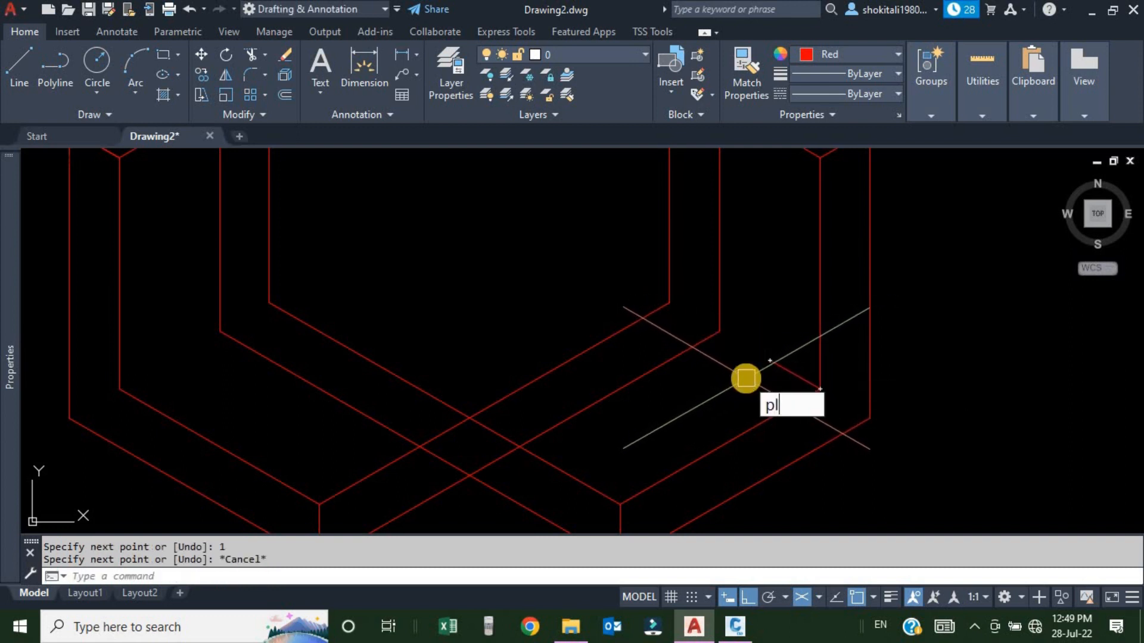
# Start a polyline at the free end of the short 1-unit line with a 3-unit edge at 210°.
pyautogui.press('Return')
pyautogui.click(765, 361)
pyautogui.scroll(-2, 759, 374)
pyautogui.scroll(-4, 726, 393)
pyautogui.moveTo(526, 429); pyautogui.dragTo(697, 394, button='middle')
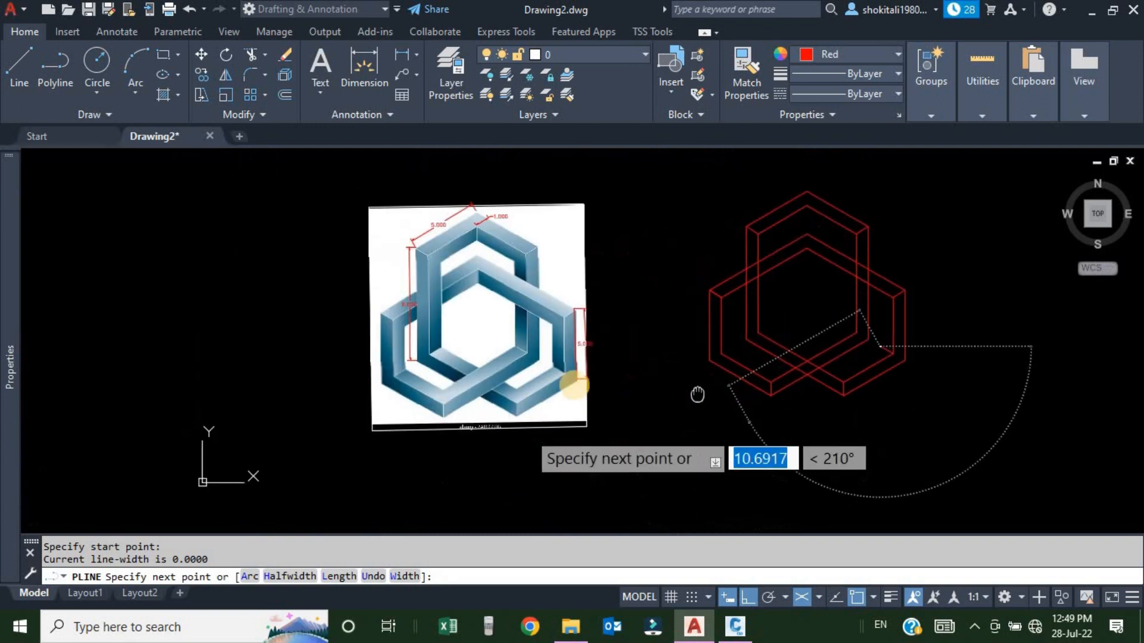
pyautogui.scroll(4, 542, 386)
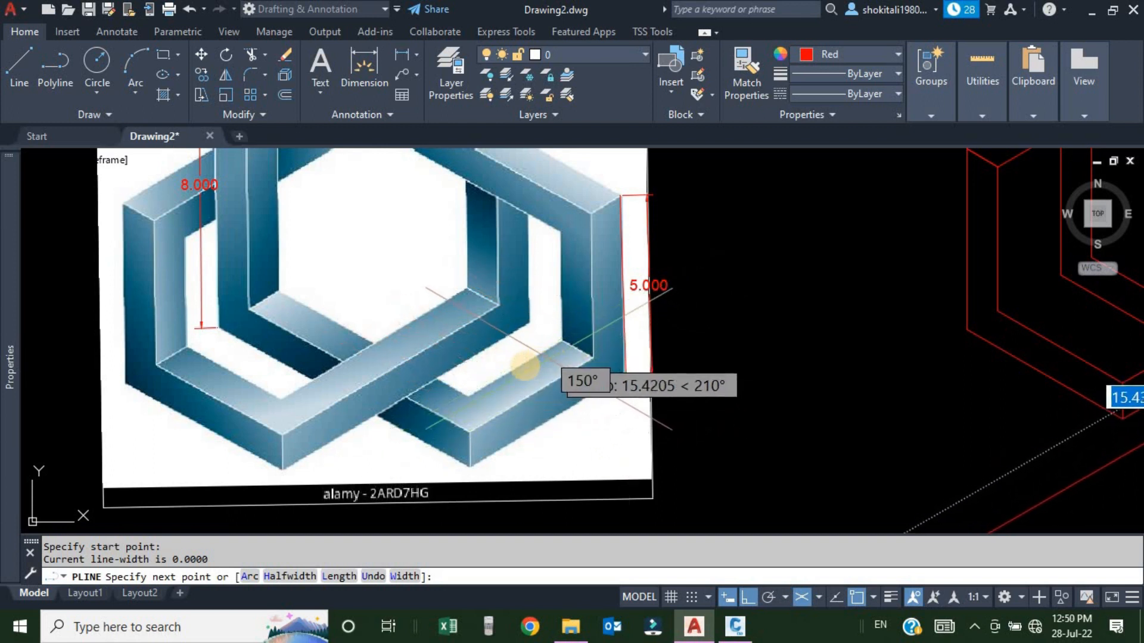
pyautogui.scroll(-3, 488, 361)
pyautogui.scroll(3, 839, 343)
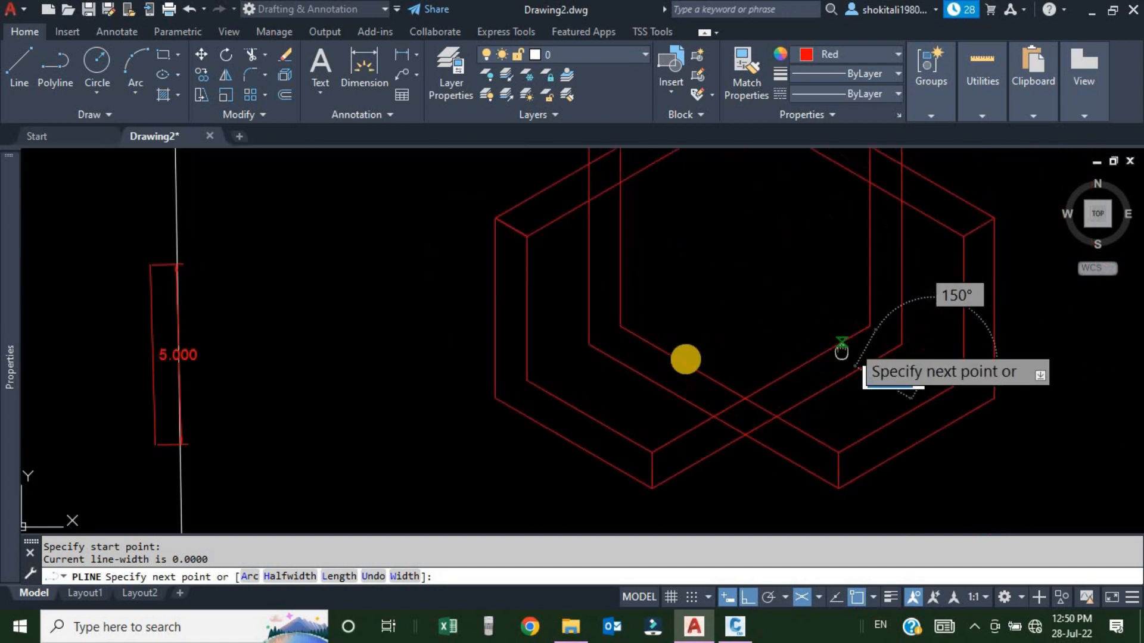
pyautogui.moveTo(842, 351); pyautogui.dragTo(682, 396, button='middle')
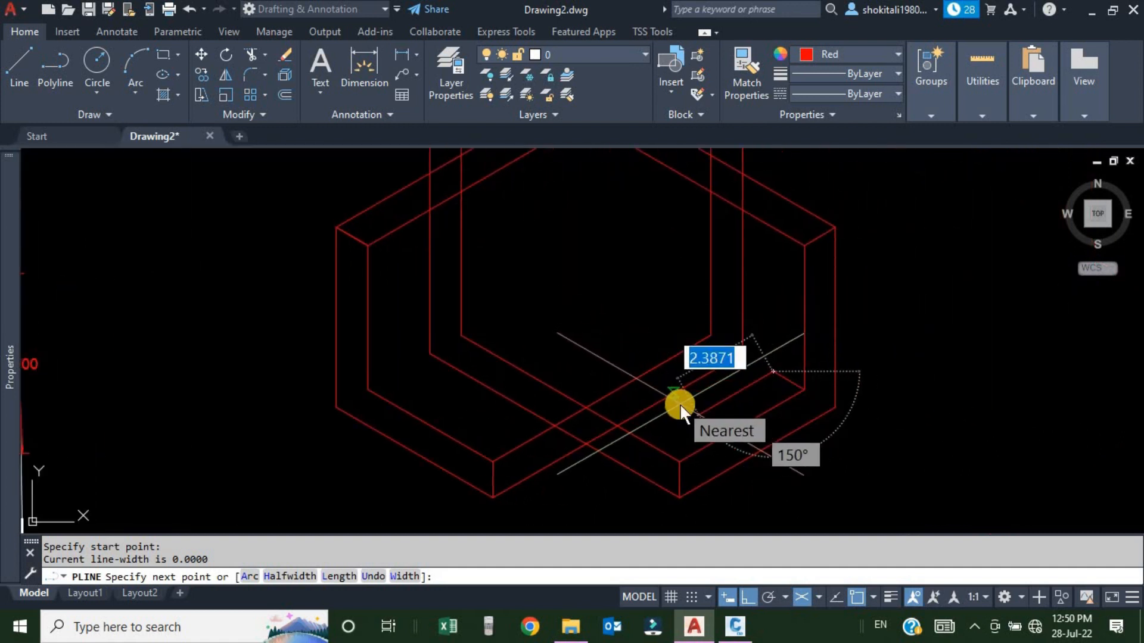
pyautogui.write('3')
pyautogui.press('Return')
# Continue the polyline with a 6-unit edge at 150° toward the left inner upright.
pyautogui.moveTo(564, 363); pyautogui.dragTo(692, 372, button='middle')
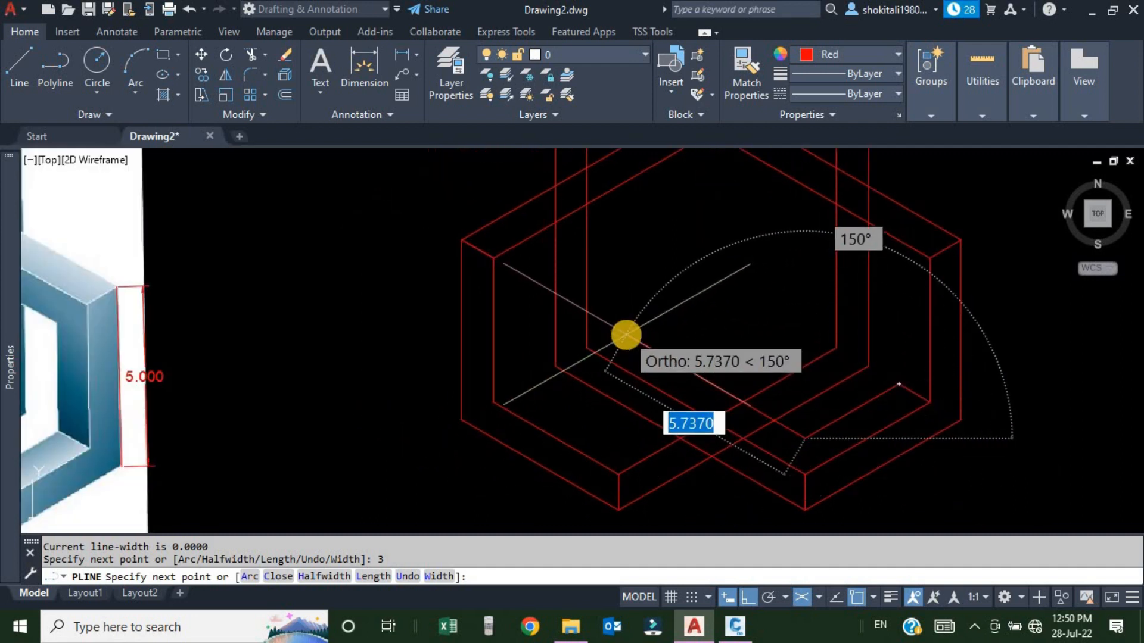
pyautogui.write('6')
pyautogui.press('Return')
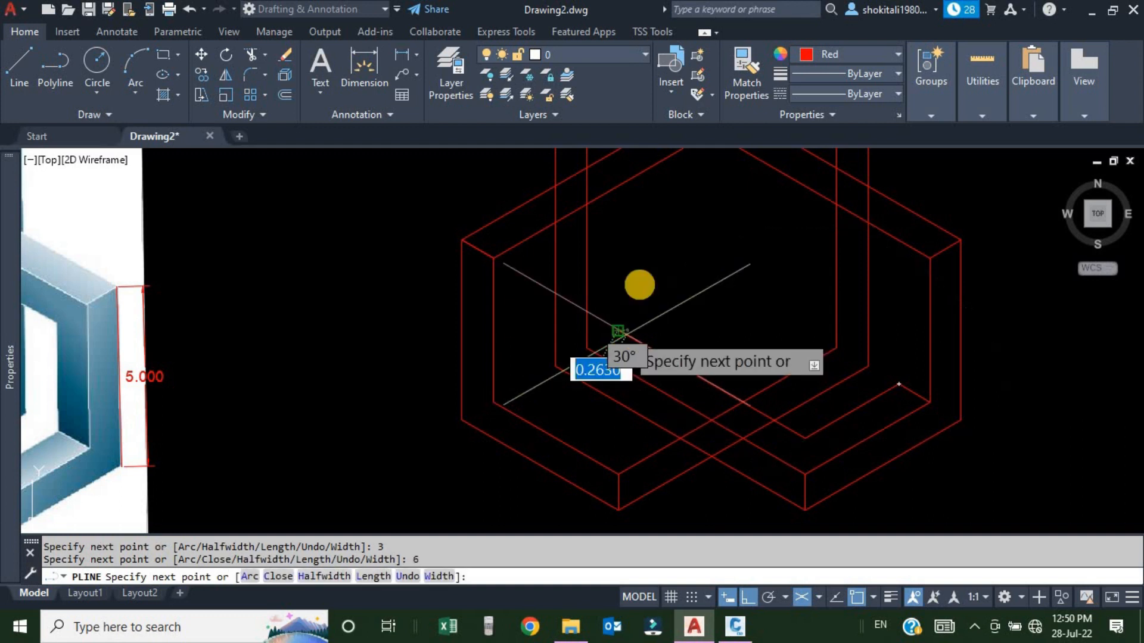
# Switch the drafting plane to isoplane Right and continue the polyline with a 6-unit edge straight up and a 3-unit edge at 30°.
pyautogui.scroll(-2, 649, 301)
pyautogui.moveTo(664, 292); pyautogui.dragTo(869, 292, button='middle')
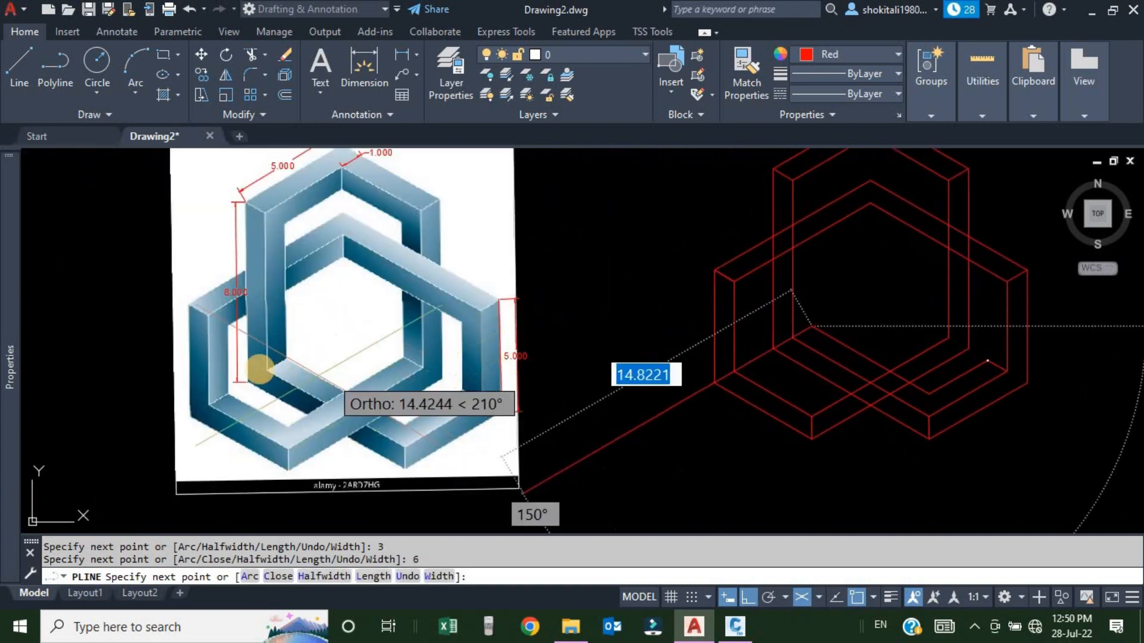
pyautogui.scroll(2, 281, 357)
pyautogui.scroll(-2, 292, 348)
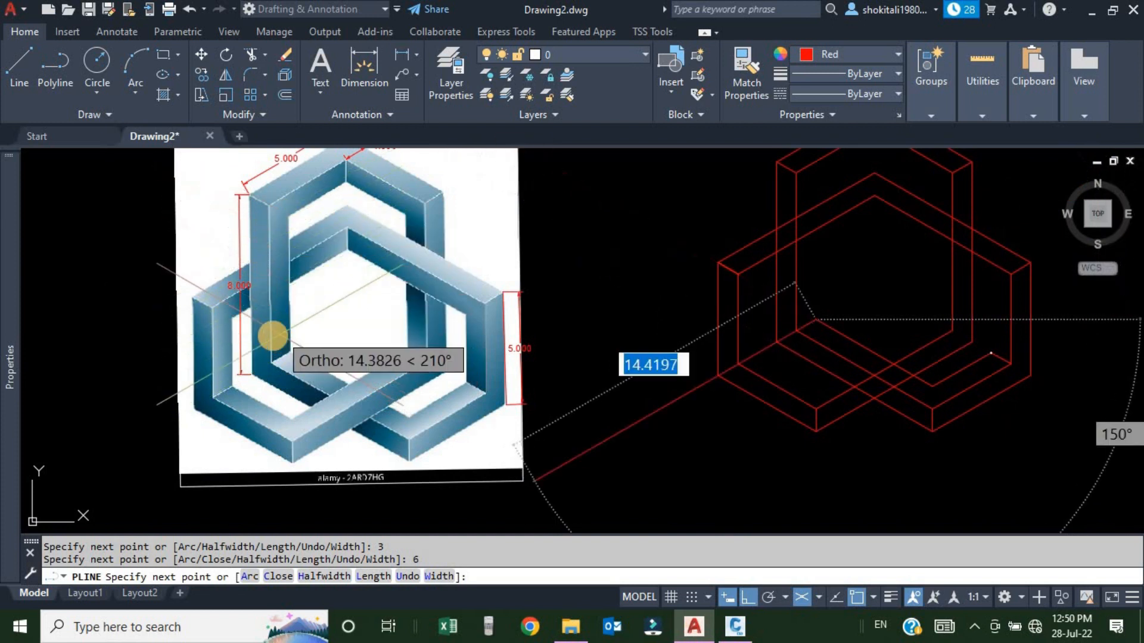
pyautogui.moveTo(813, 305)
pyautogui.mouseDown(button='middle')
pyautogui.moveTo(718, 314)
pyautogui.moveTo(676, 302)
pyautogui.mouseUp(button='middle')
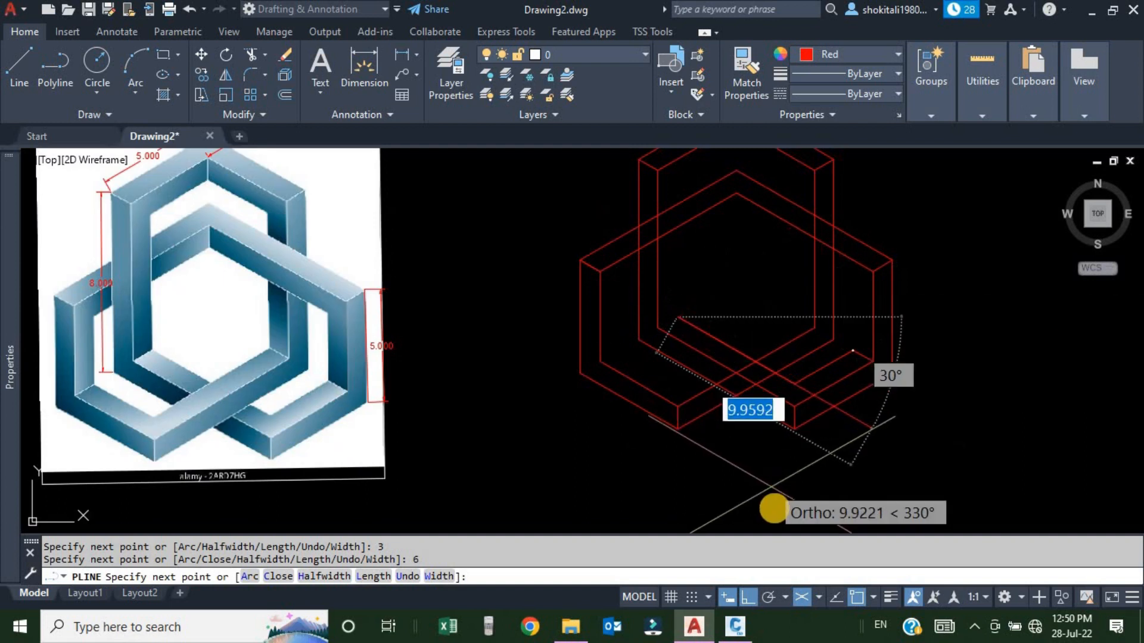
pyautogui.click(818, 596)
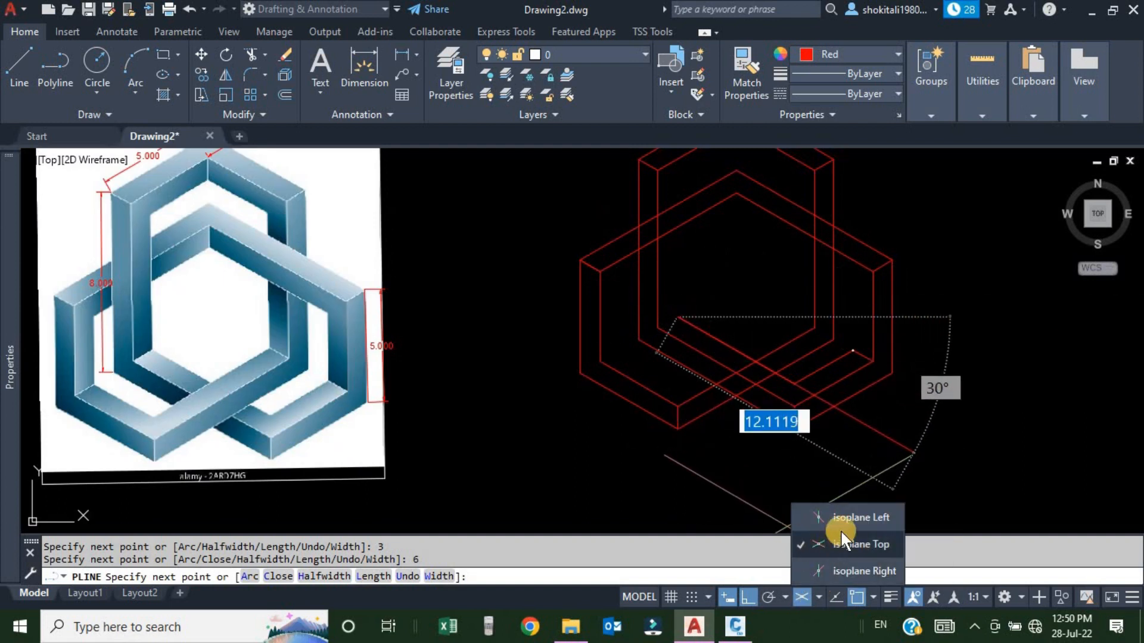
pyautogui.click(852, 571)
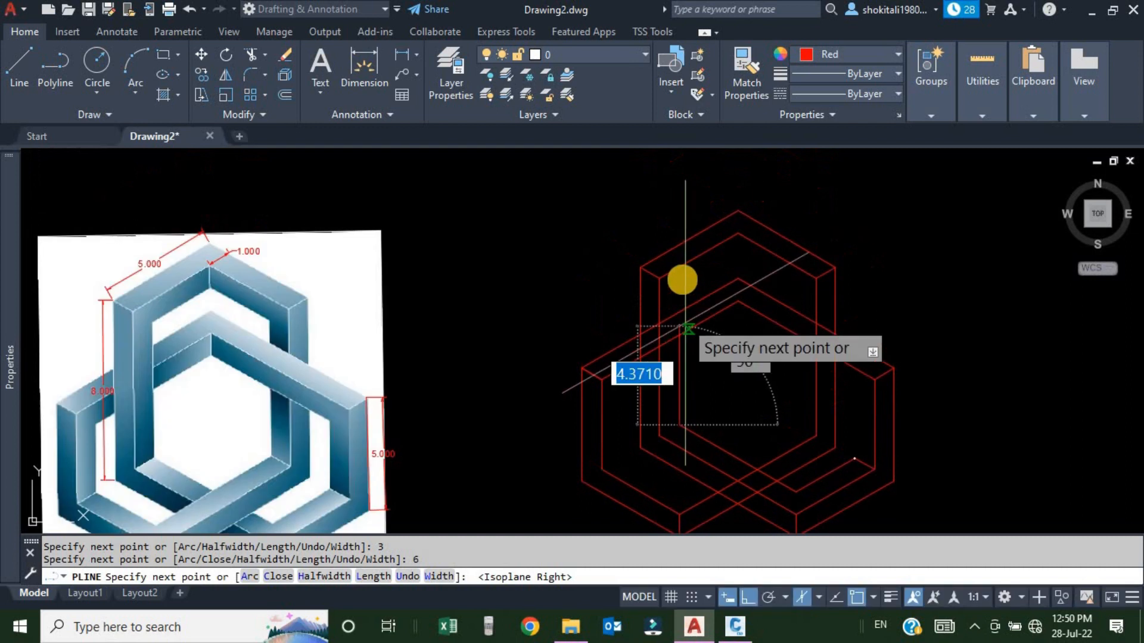
pyautogui.scroll(4, 679, 287)
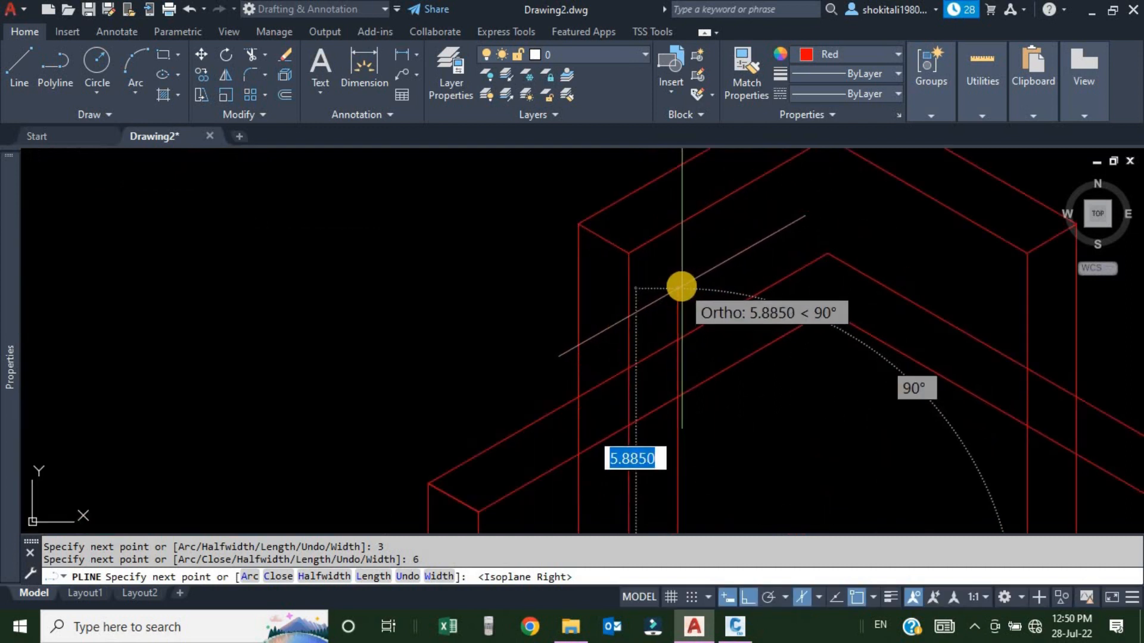
pyautogui.write('6')
pyautogui.press('Return')
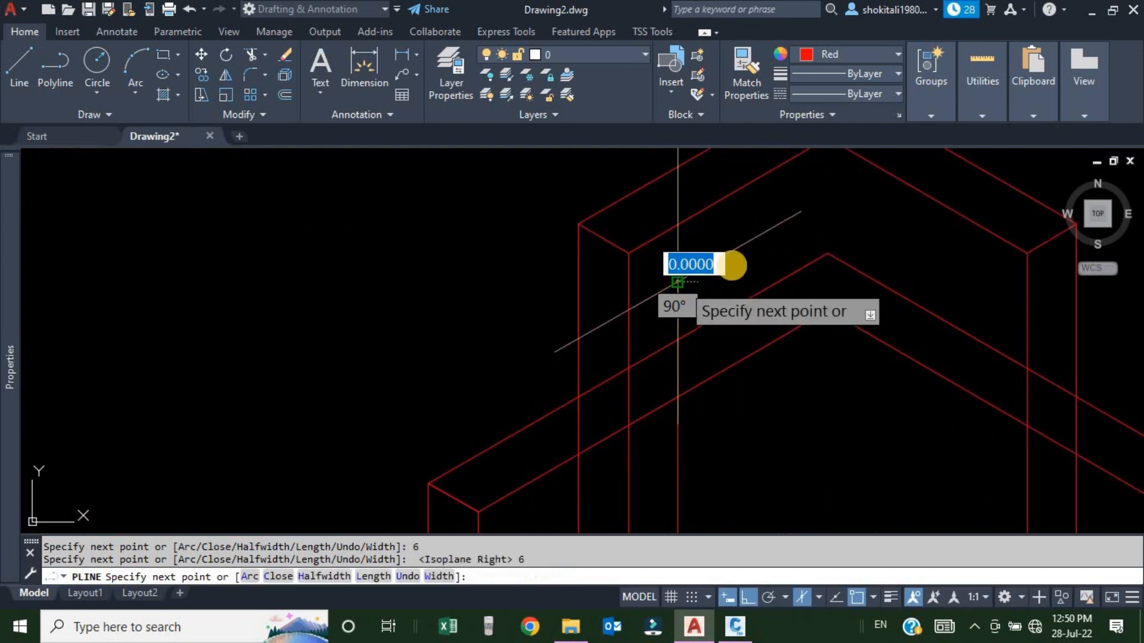
pyautogui.moveTo(819, 214); pyautogui.dragTo(744, 275, button='middle')
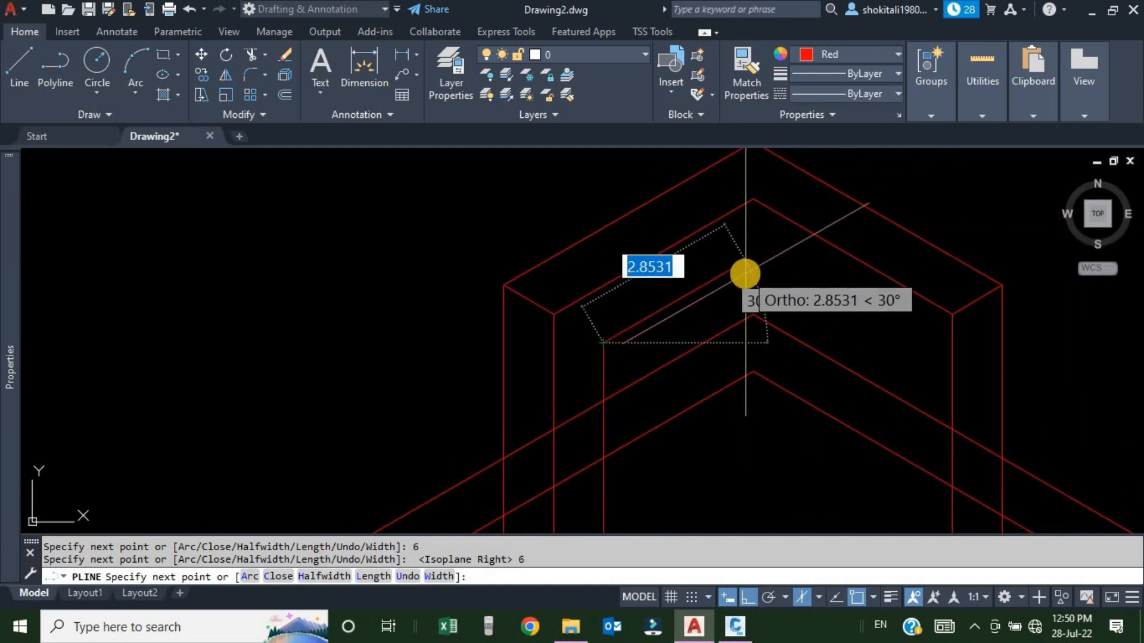
pyautogui.press('Return')
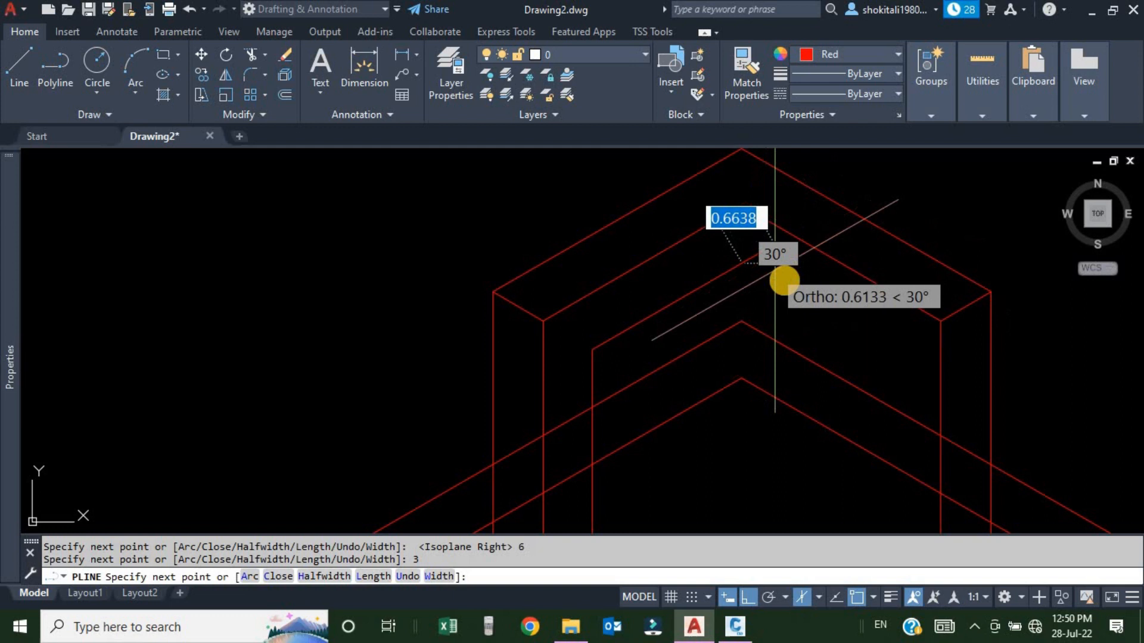
# Switch the drafting plane to isoplane Left and continue the polyline from the apex with a 3-unit edge sloping down at 330°.
pyautogui.scroll(-4, 662, 300)
pyautogui.scroll(5, 436, 294)
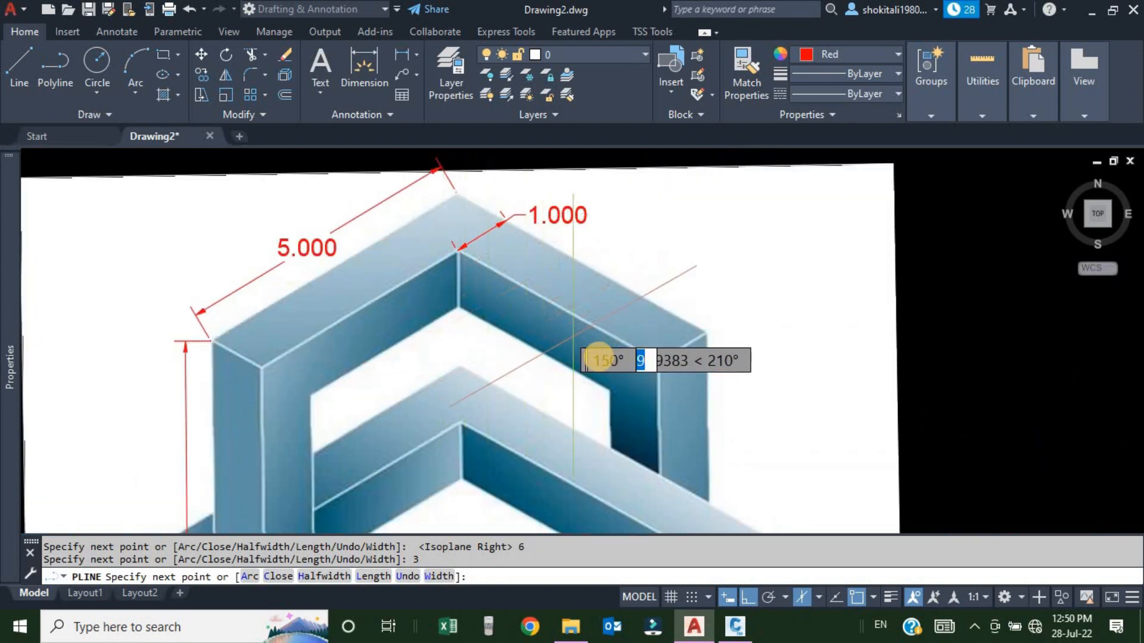
pyautogui.scroll(-5, 582, 328)
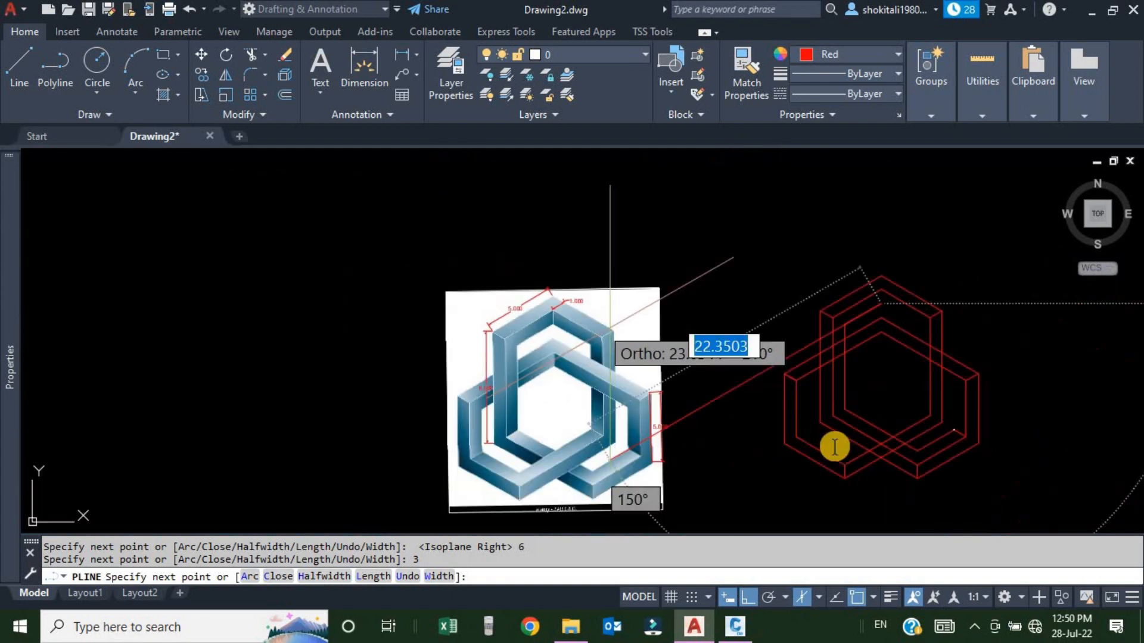
pyautogui.click(819, 595)
pyautogui.click(848, 518)
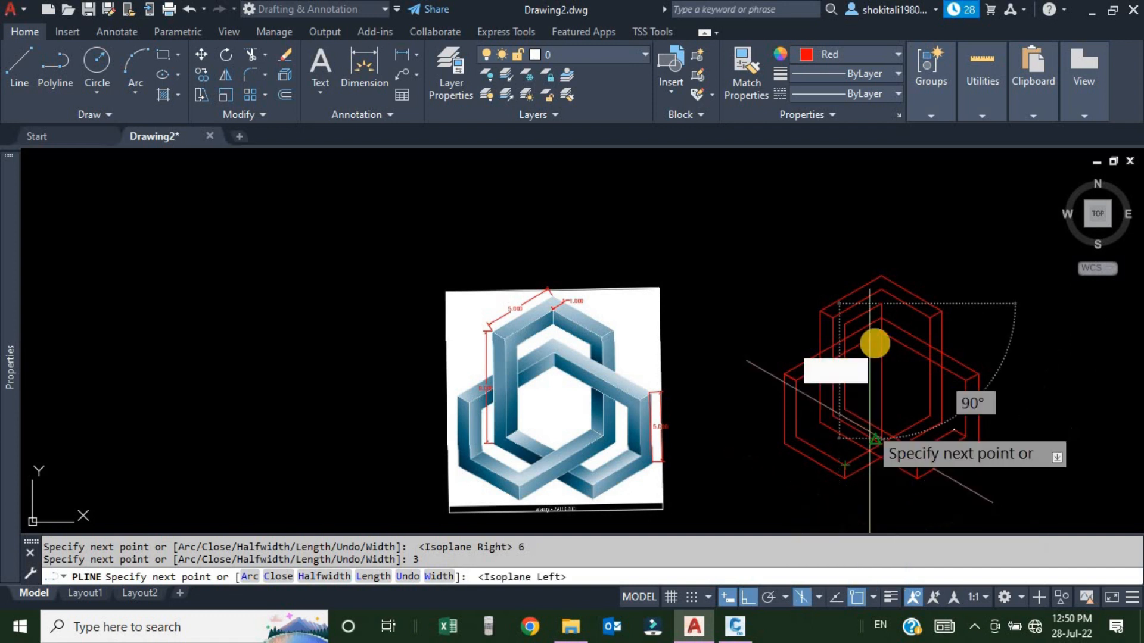
pyautogui.scroll(4, 874, 343)
pyautogui.write('3')
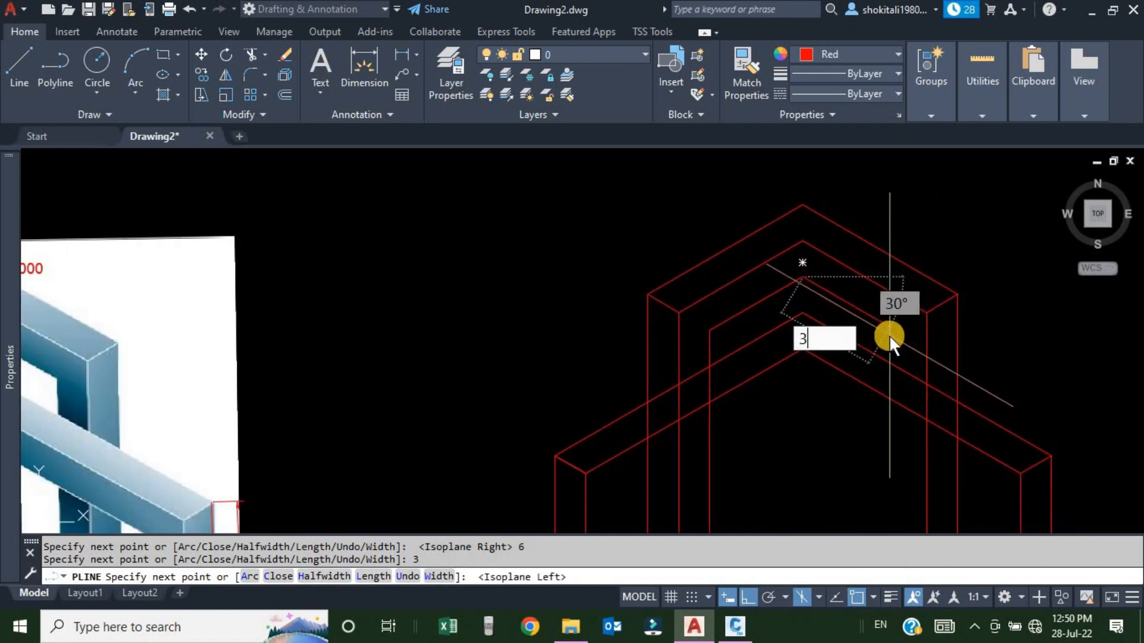
pyautogui.press('Return')
# Continue the polyline straight down at 270° with a 6-unit edge along the inside of the right inner upright.
pyautogui.scroll(-2, 868, 262)
pyautogui.scroll(2, 886, 417)
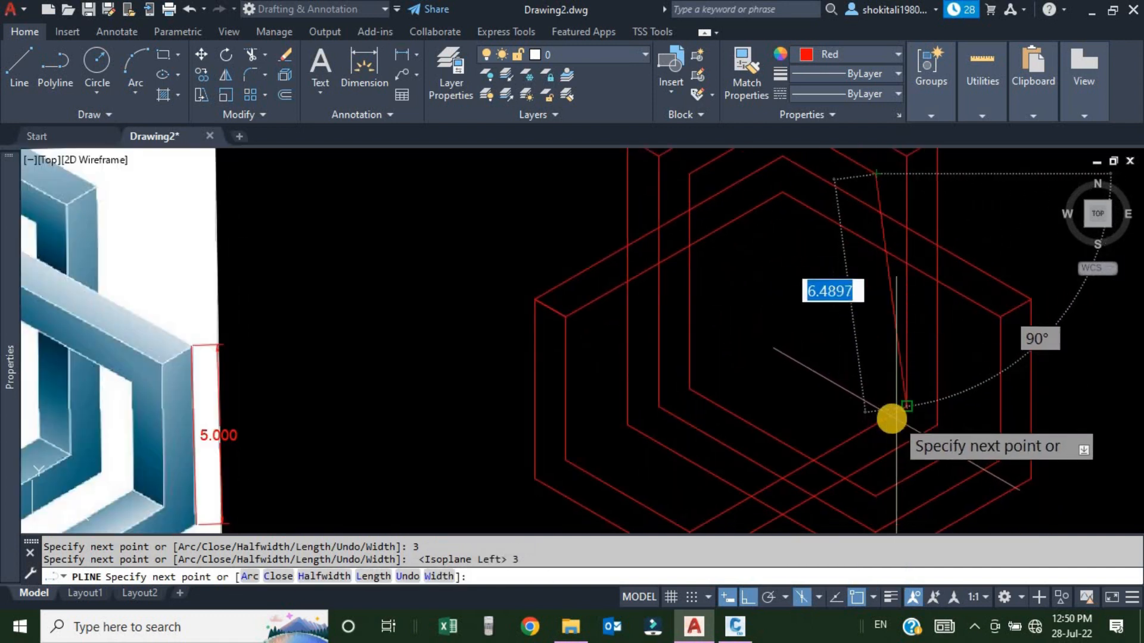
pyautogui.scroll(-4, 891, 419)
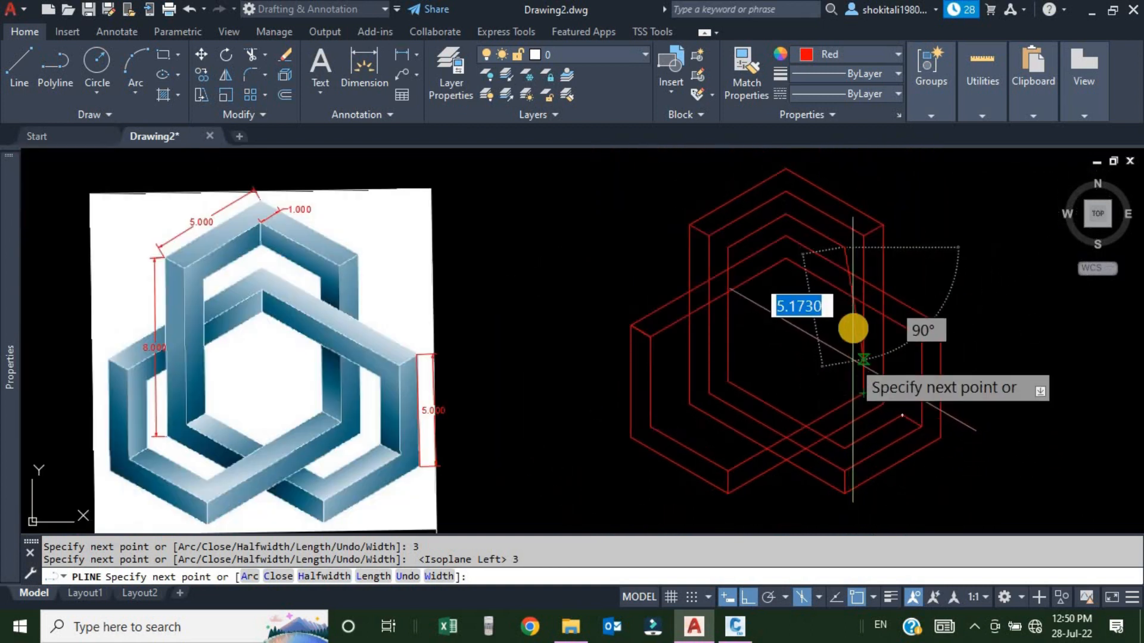
pyautogui.scroll(2, 295, 299)
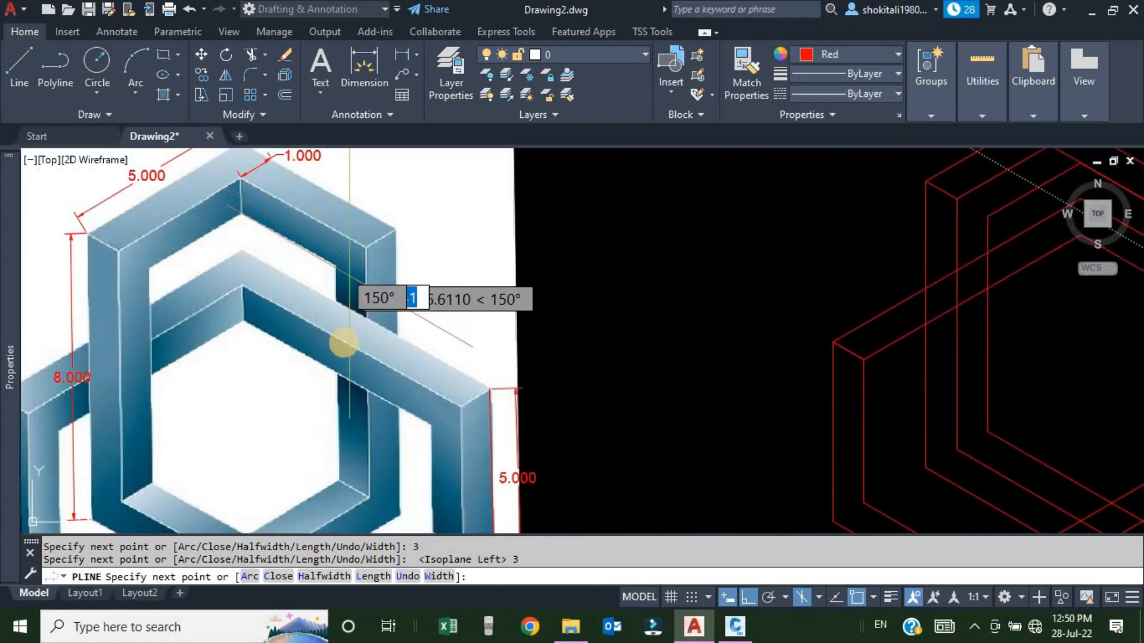
pyautogui.scroll(-2, 352, 328)
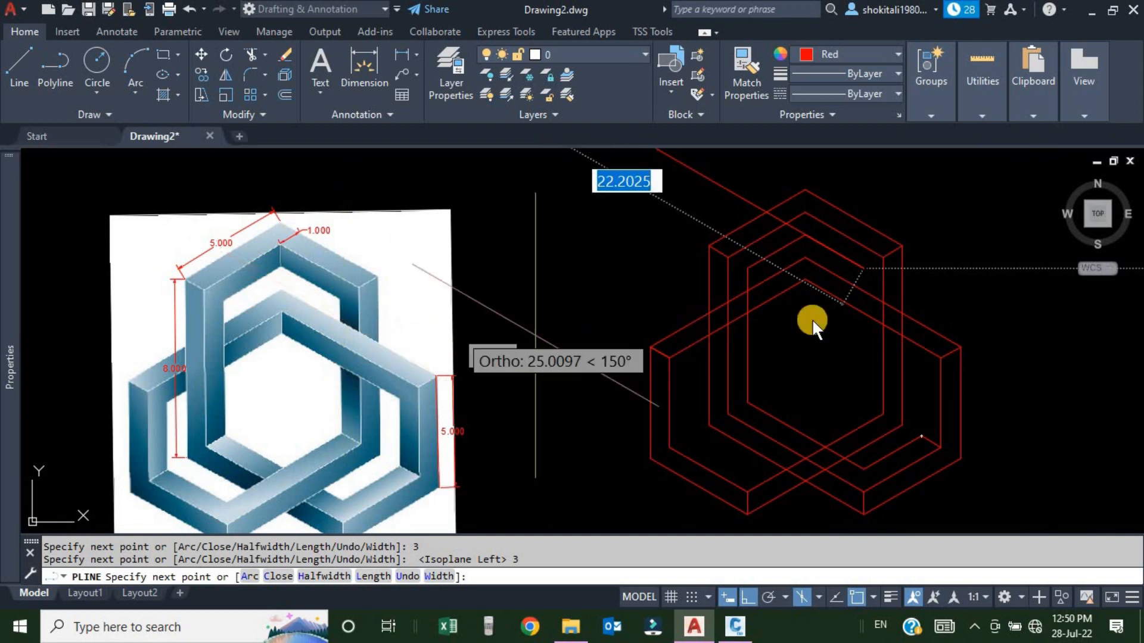
pyautogui.scroll(2, 860, 345)
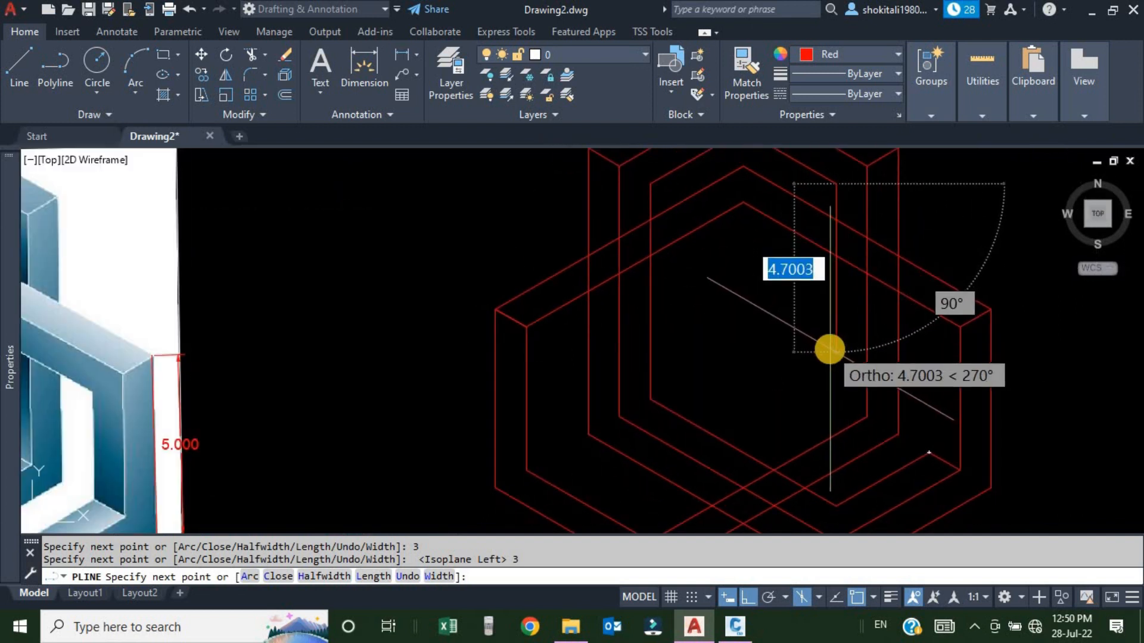
pyautogui.moveTo(754, 442); pyautogui.dragTo(794, 361, button='middle')
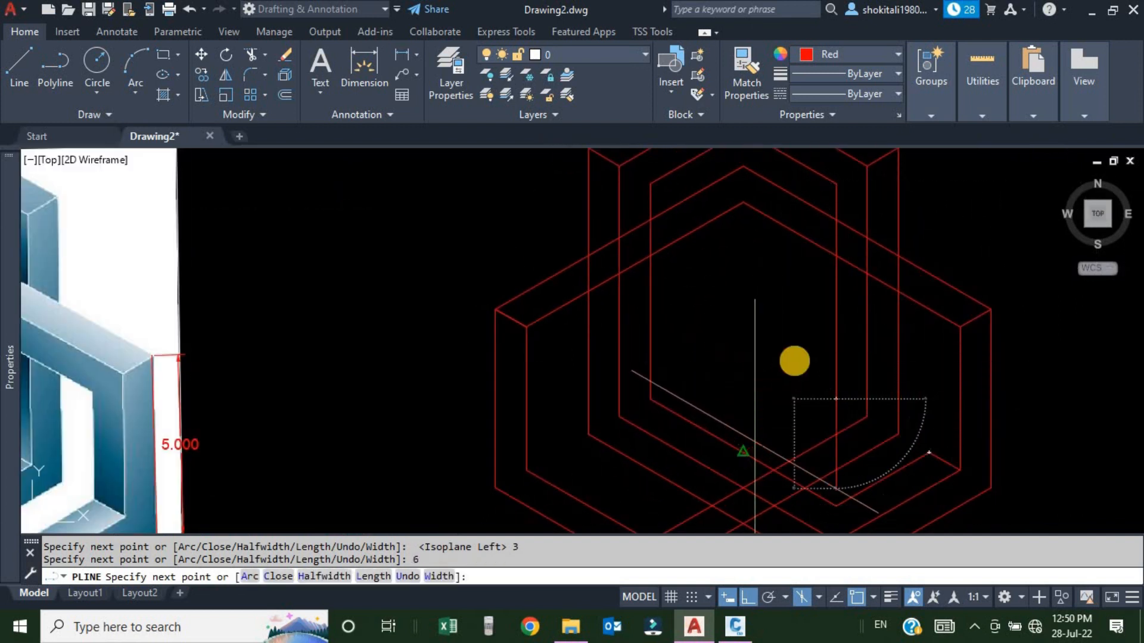
# Examine how the lower bars cross and meet the right inner upright in the reference image and compare them with the redrawn outline.
pyautogui.scroll(-2, 798, 366)
pyautogui.moveTo(302, 384); pyautogui.dragTo(548, 310, button='middle')
pyautogui.scroll(4, 568, 312)
pyautogui.scroll(-2, 578, 284)
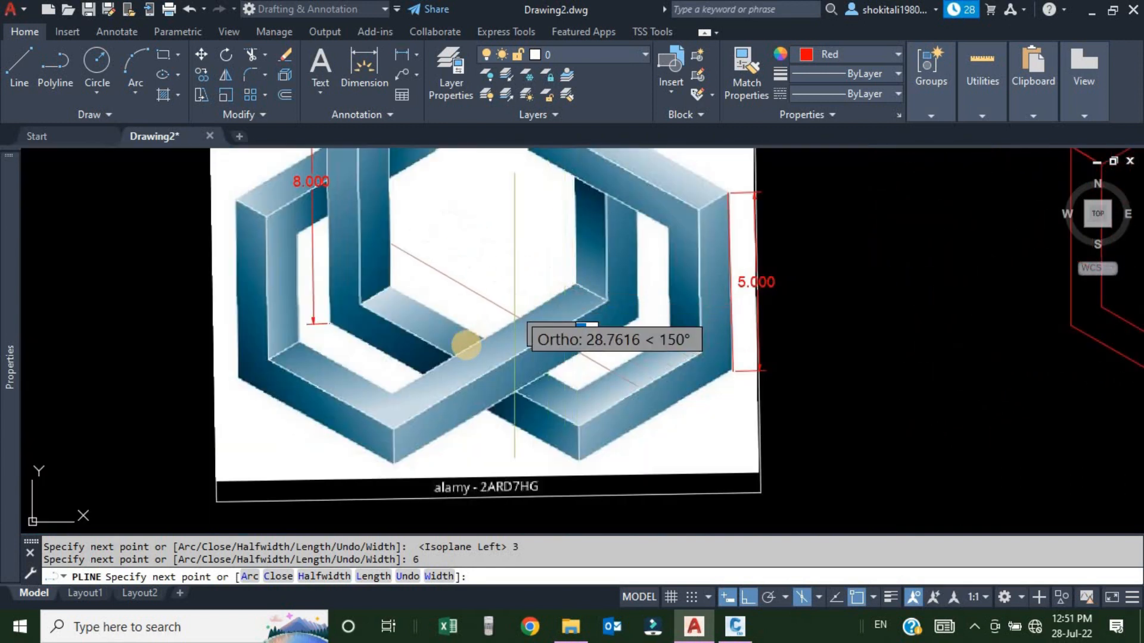
pyautogui.scroll(-5, 655, 313)
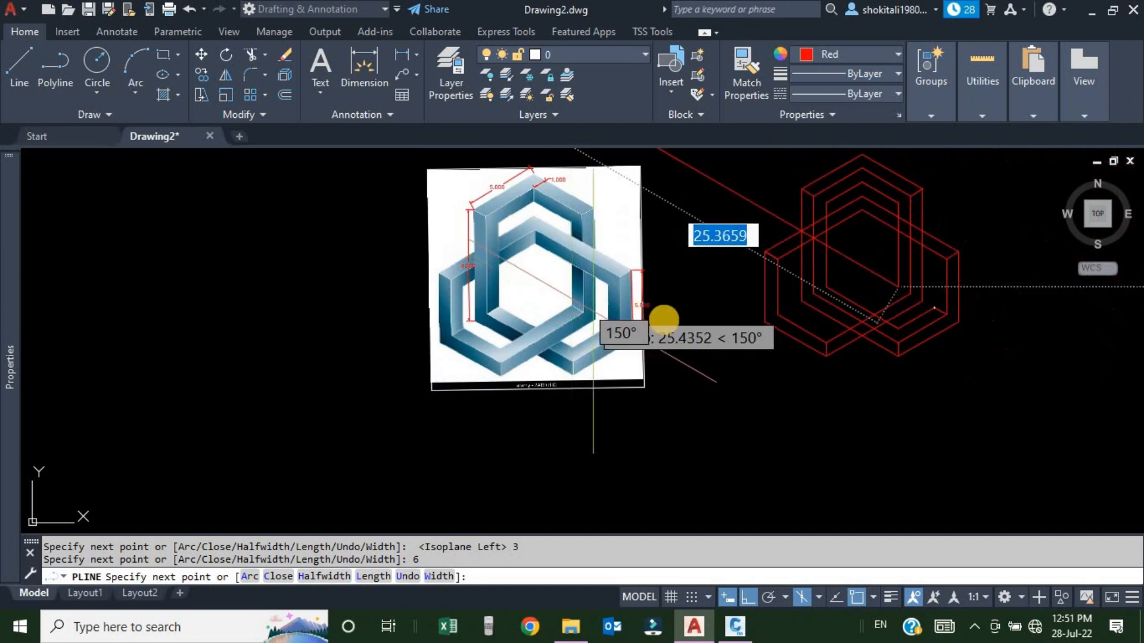
pyautogui.scroll(4, 613, 290)
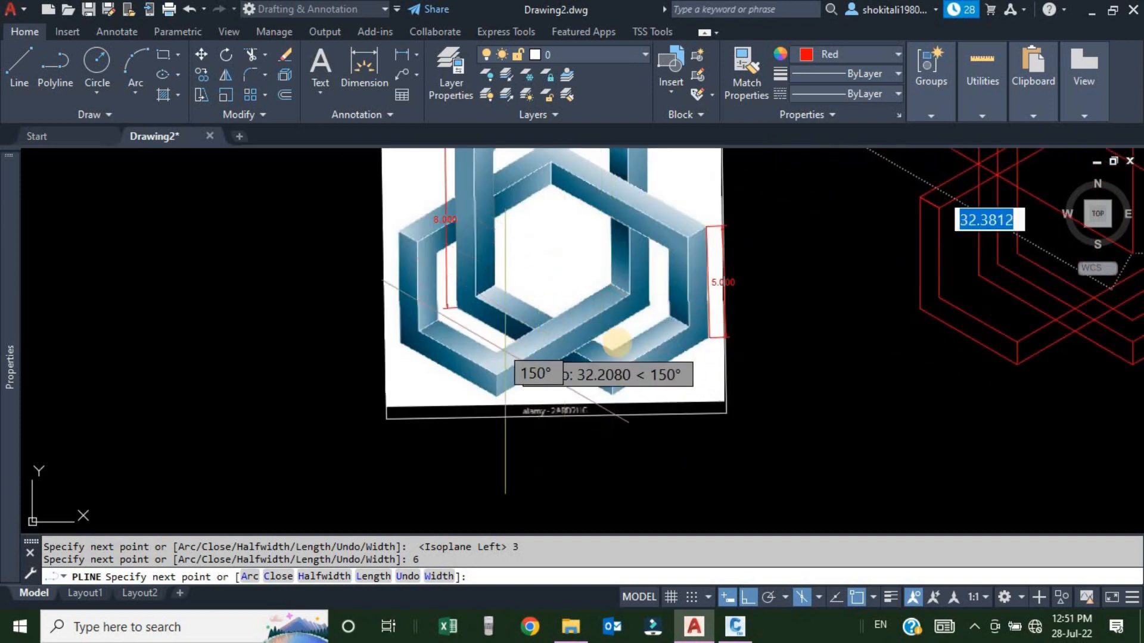
pyautogui.scroll(-2, 626, 336)
pyautogui.moveTo(867, 352); pyautogui.dragTo(724, 352, button='middle')
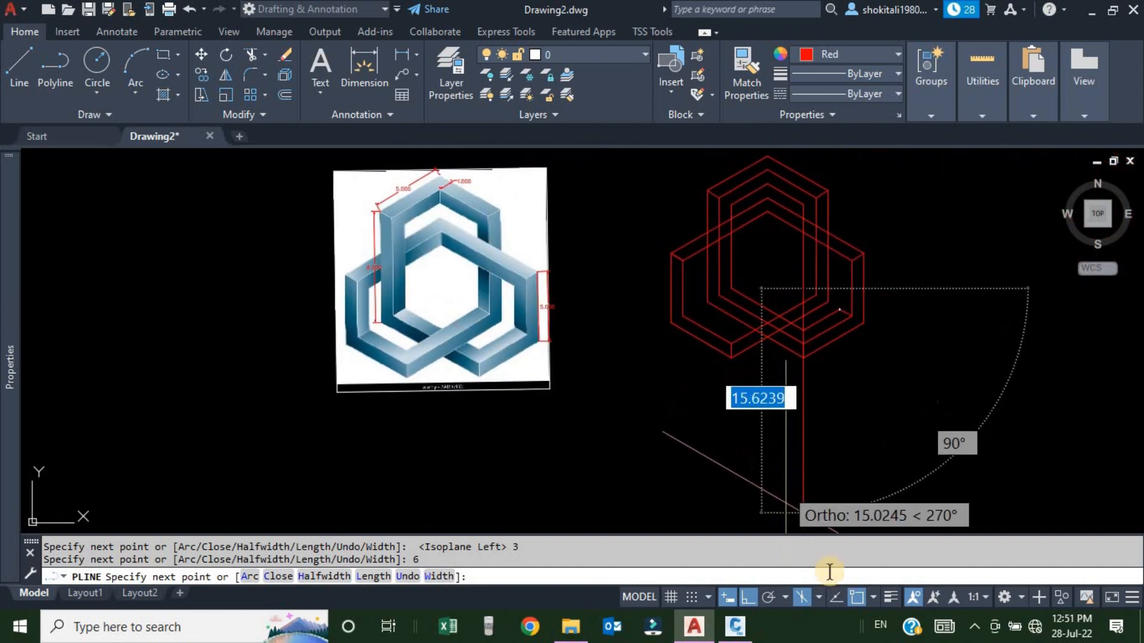
# Switch the drafting plane to isoplane Top and continue the polyline with a 6-unit edge at 210° and a 3-unit edge at 150°.
pyautogui.click(869, 592)
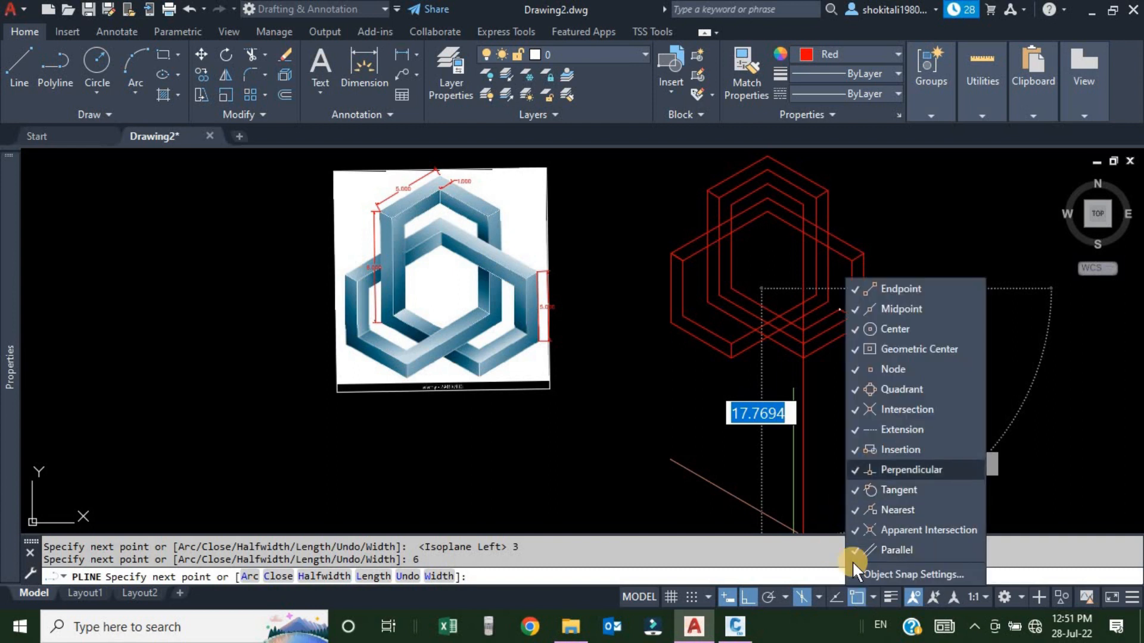
pyautogui.click(815, 596)
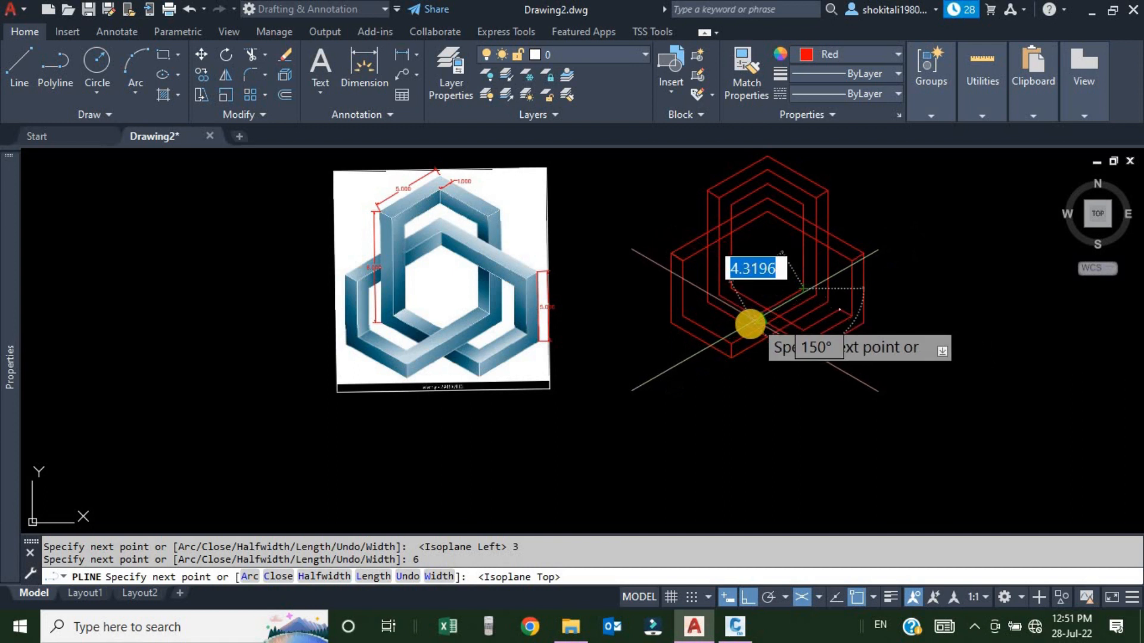
pyautogui.scroll(2, 750, 324)
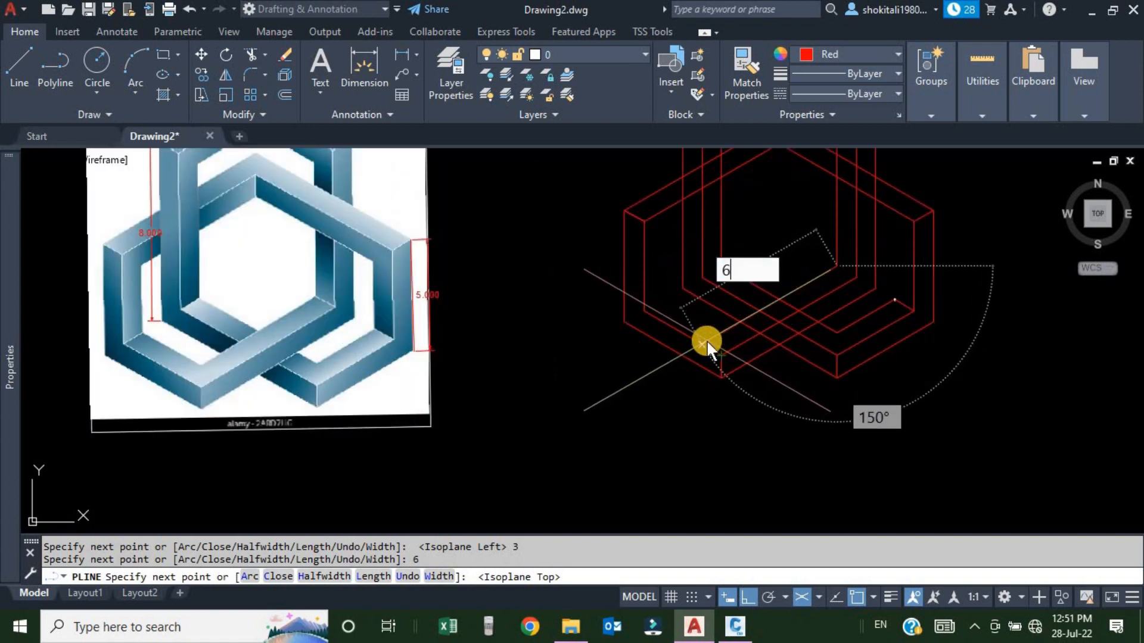
pyautogui.press('Return')
pyautogui.scroll(2, 644, 296)
pyautogui.scroll(2, 650, 357)
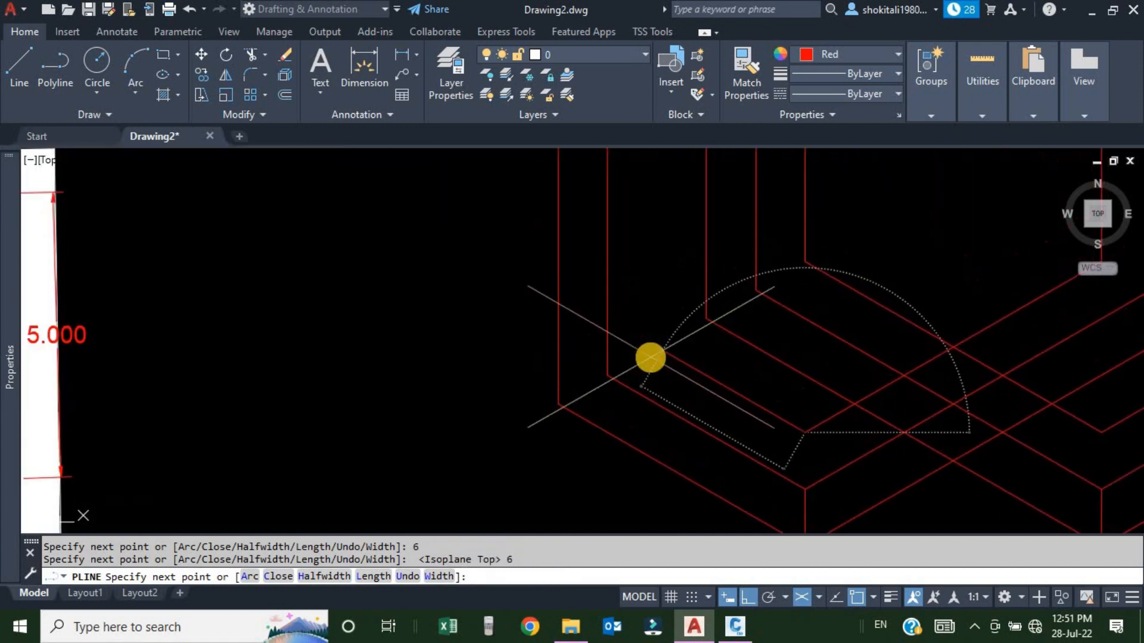
pyautogui.write('3')
pyautogui.press('Return')
pyautogui.scroll(-3, 655, 348)
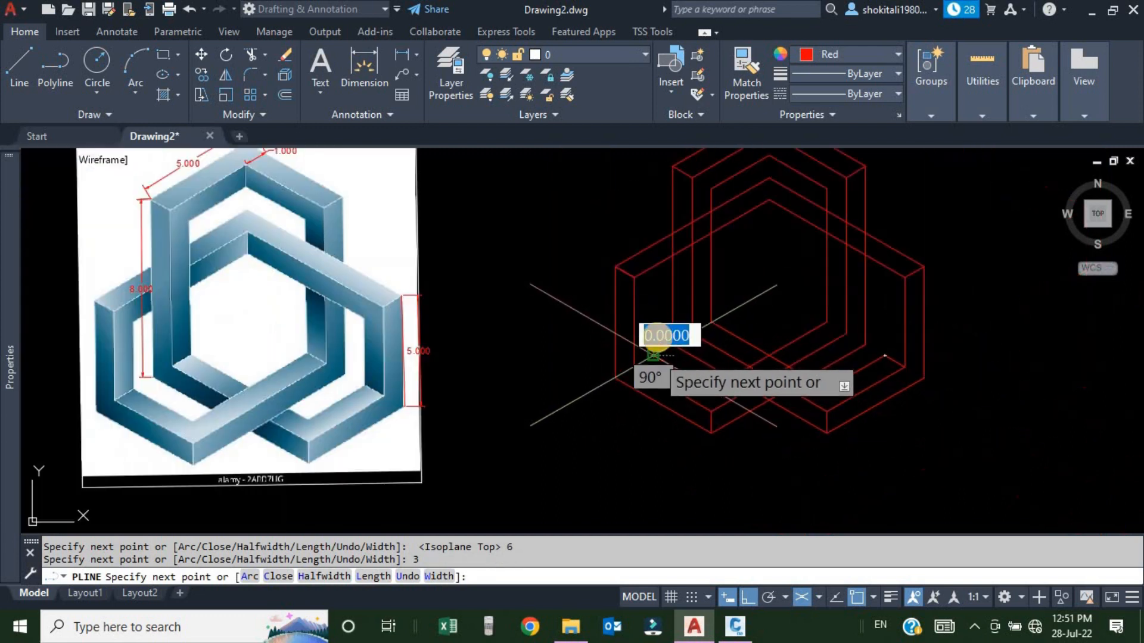
# Switch the drafting plane to isoplane Right and continue the polyline with a 3-unit edge straight up and a 6-unit edge at 30°.
pyautogui.scroll(2, 649, 315)
pyautogui.scroll(-2, 596, 340)
pyautogui.scroll(-2, 661, 316)
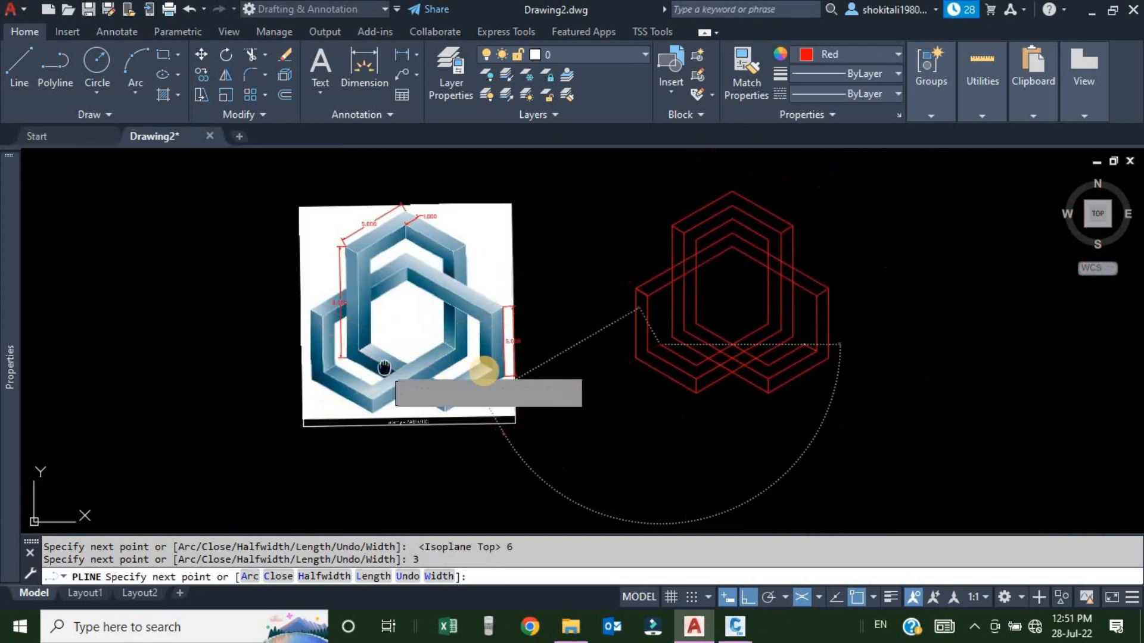
pyautogui.moveTo(384, 368); pyautogui.dragTo(480, 373, button='middle')
pyautogui.scroll(4, 446, 374)
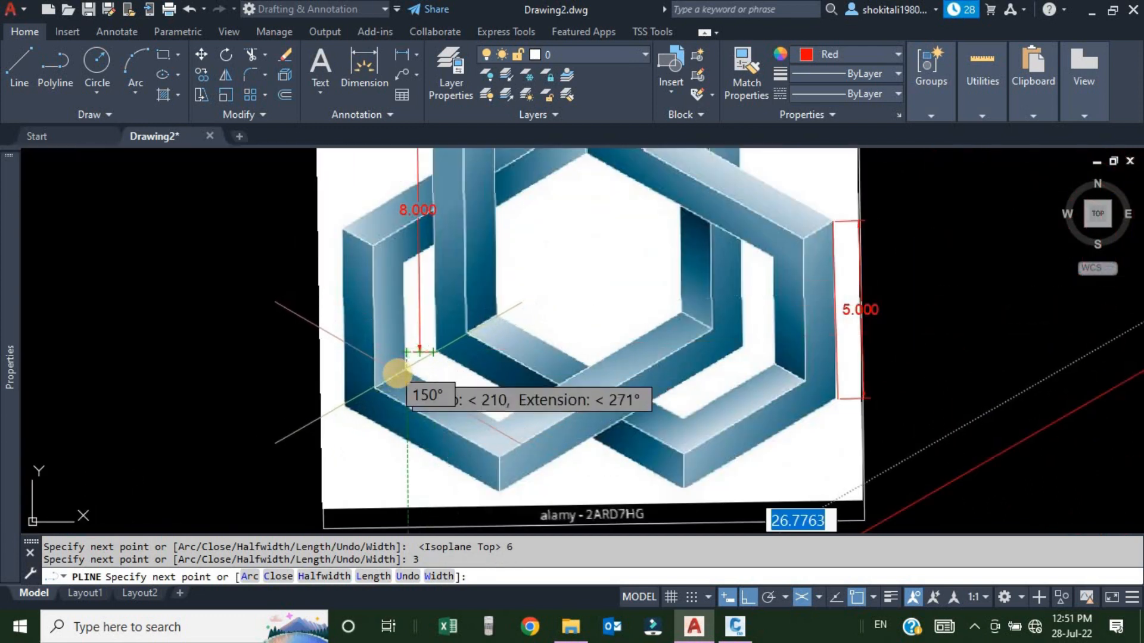
pyautogui.scroll(-5, 411, 289)
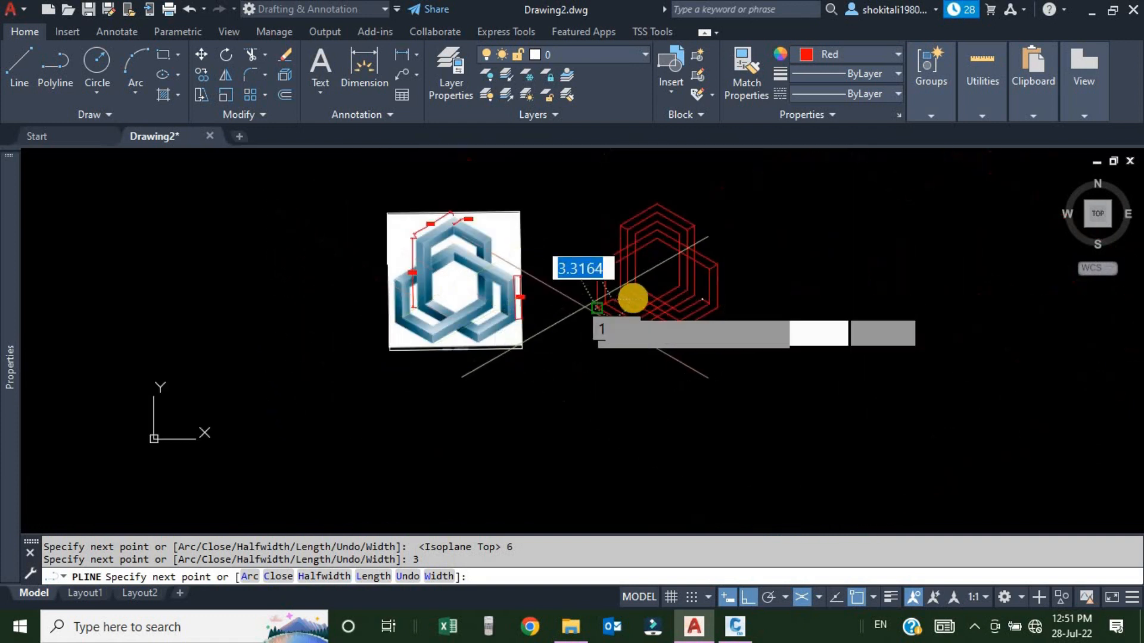
pyautogui.scroll(3, 625, 301)
pyautogui.click(818, 597)
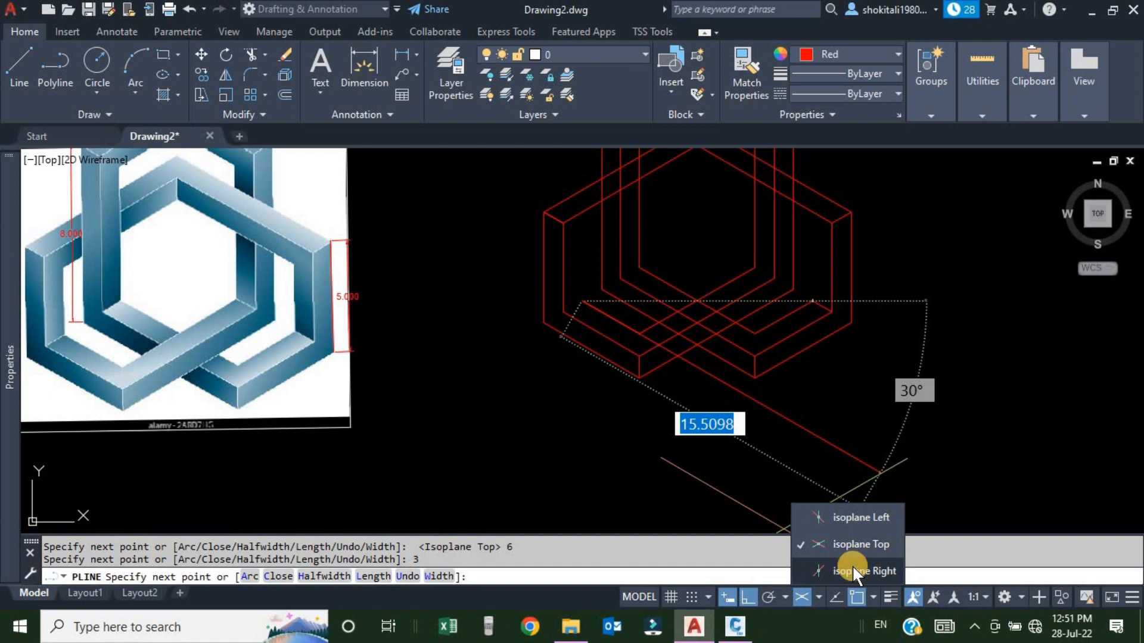
pyautogui.click(853, 569)
pyautogui.moveTo(583, 266); pyautogui.dragTo(584, 305, button='middle')
pyautogui.write('3')
pyautogui.press('Return')
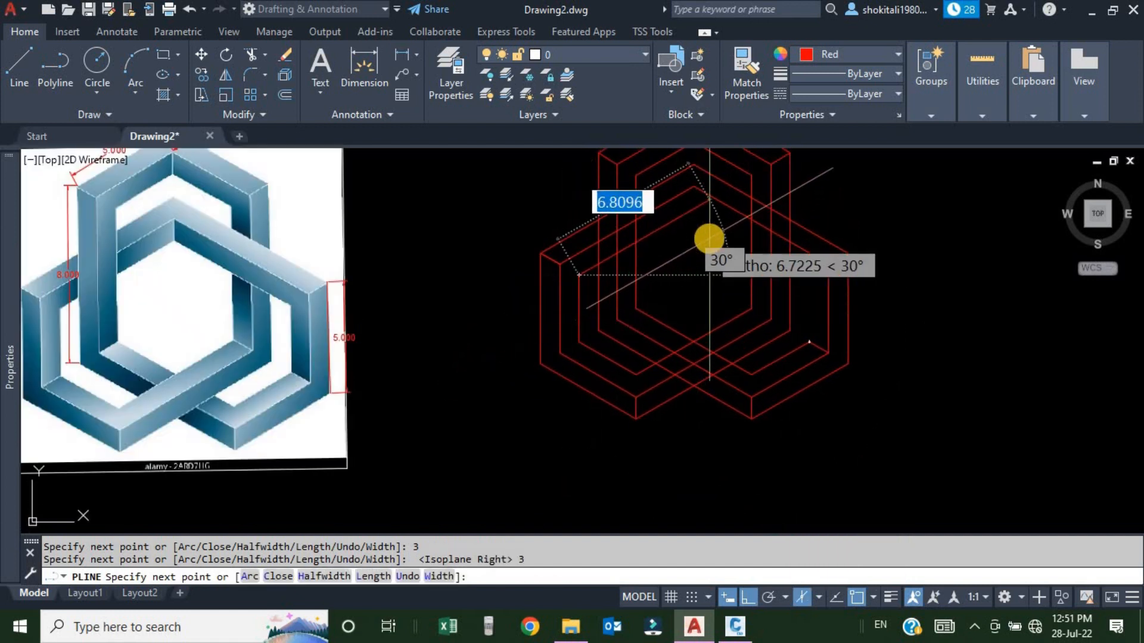
pyautogui.write('6')
pyautogui.press('Return')
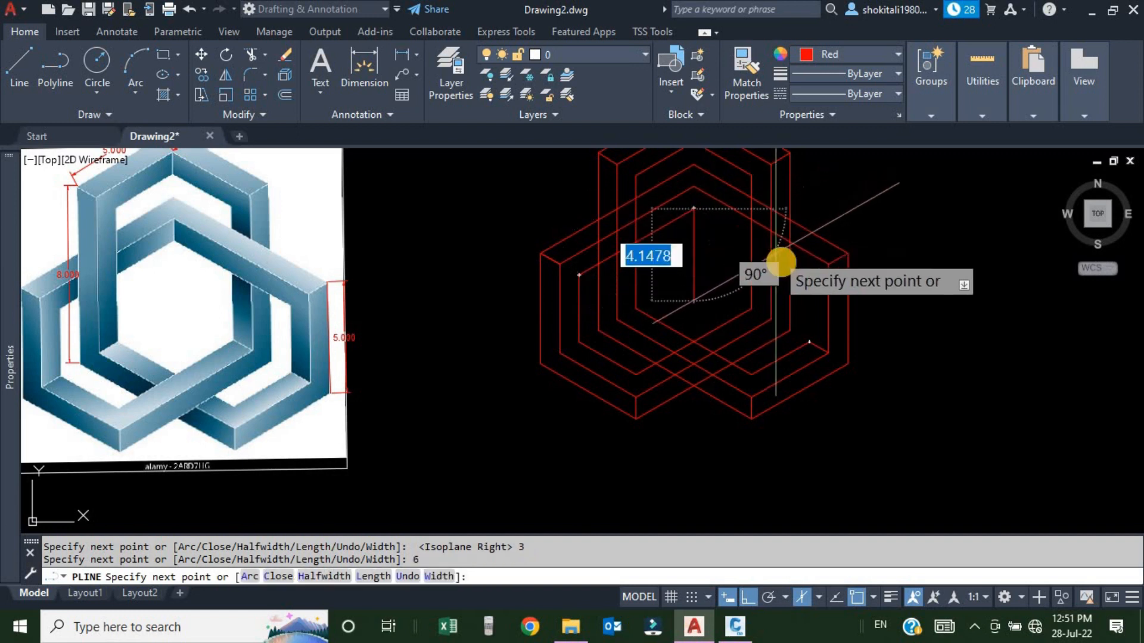
# Switch the drafting plane to isoplane Left, add a 6-unit edge sloping down at 330°, and finish the polyline straight down at its start point.
pyautogui.scroll(-2, 721, 230)
pyautogui.scroll(6, 719, 229)
pyautogui.scroll(-6, 740, 258)
pyautogui.scroll(5, 417, 271)
pyautogui.scroll(-5, 382, 238)
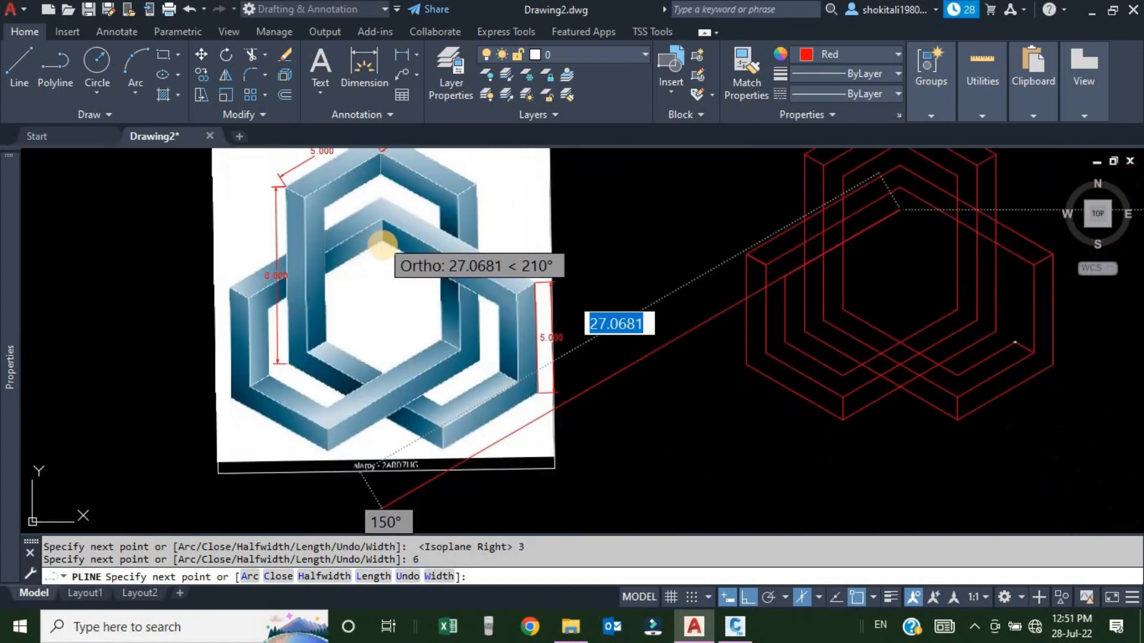
pyautogui.scroll(-2, 506, 274)
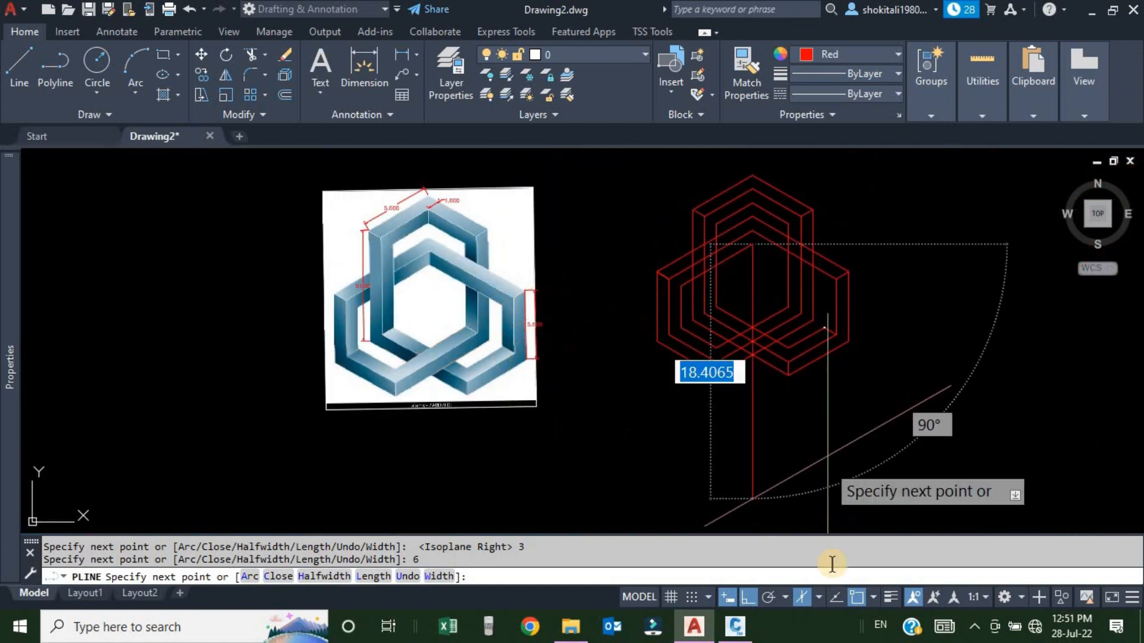
pyautogui.click(818, 597)
pyautogui.click(850, 520)
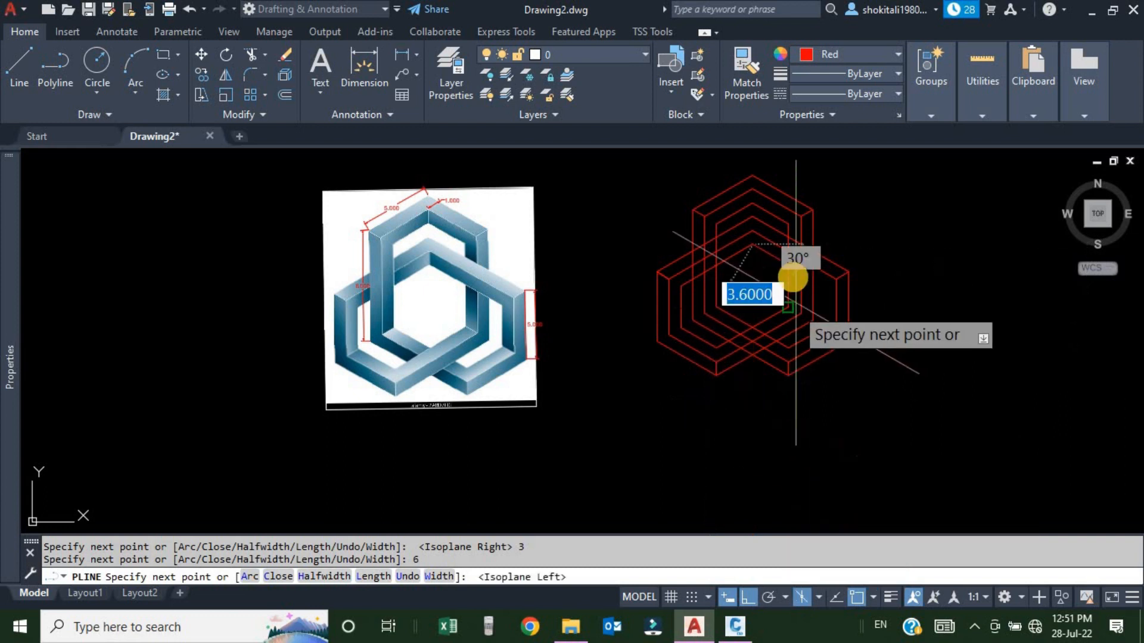
pyautogui.scroll(4, 834, 286)
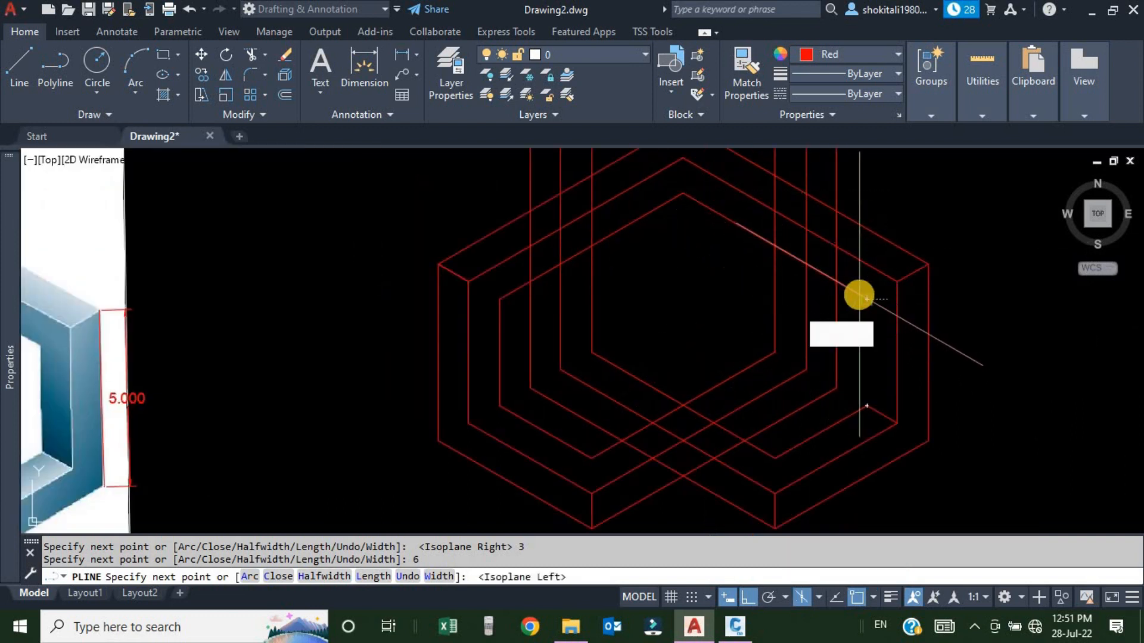
pyautogui.write('6')
pyautogui.press('Return')
pyautogui.press('Escape')
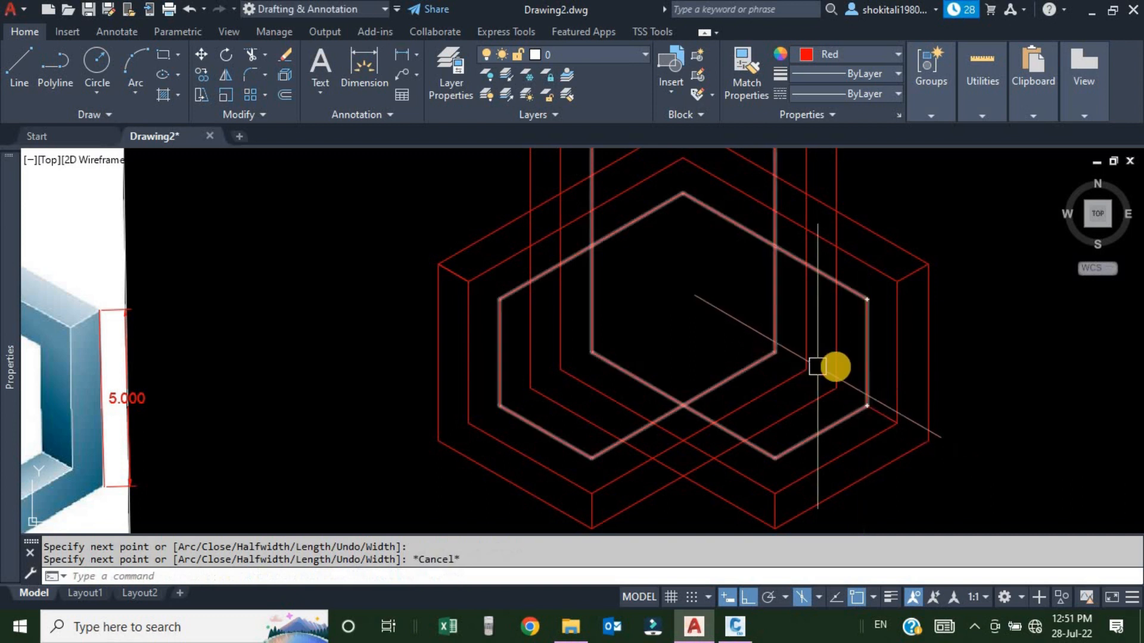
# Erase the short connecting line at the lower corner of the right loop's inner outline.
pyautogui.scroll(-2, 833, 367)
pyautogui.scroll(3, 828, 364)
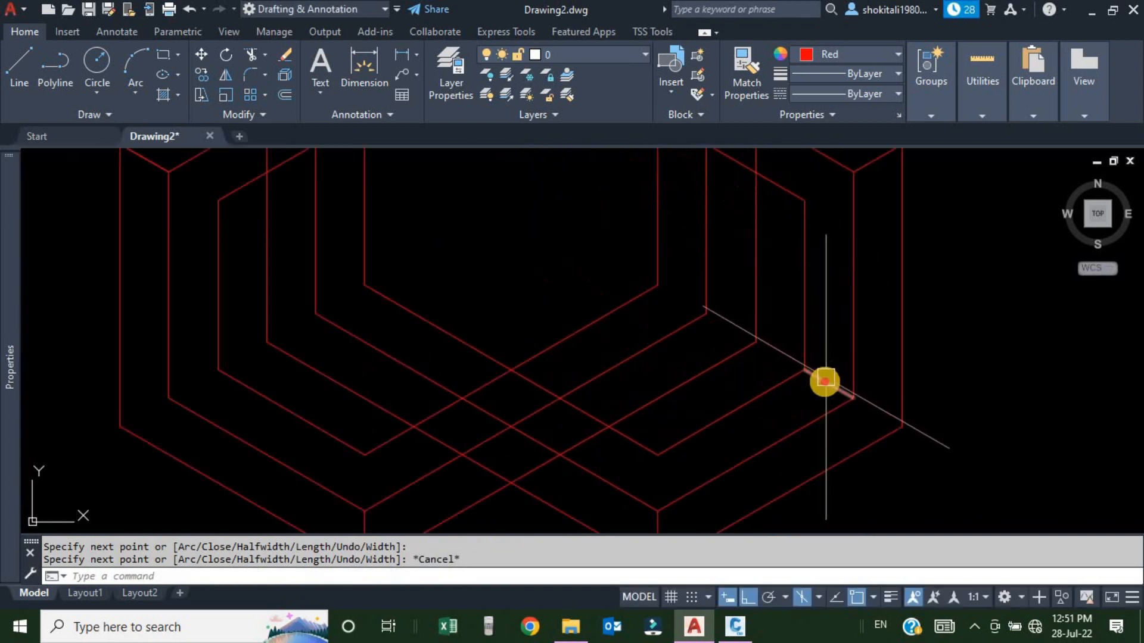
pyautogui.write('E')
pyautogui.press('Return')
# Compare the redrawn outline with the reference image to see which bar passes in front at each crossing.
pyautogui.scroll(-3, 828, 357)
pyautogui.scroll(2, 799, 403)
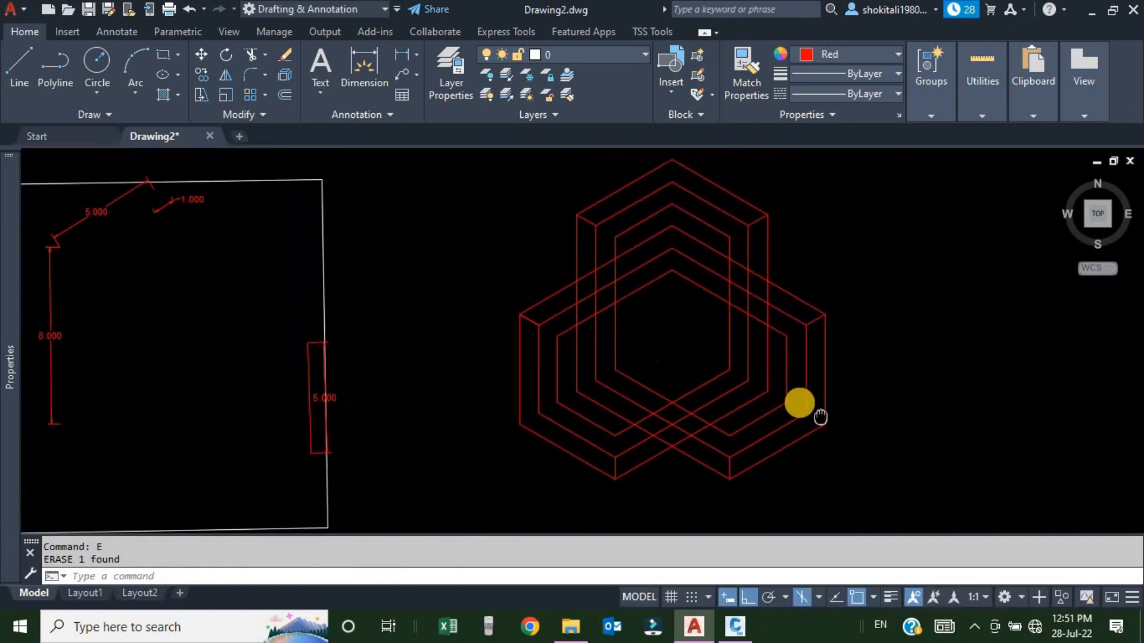
pyautogui.scroll(2, 724, 300)
pyautogui.scroll(-2, 724, 300)
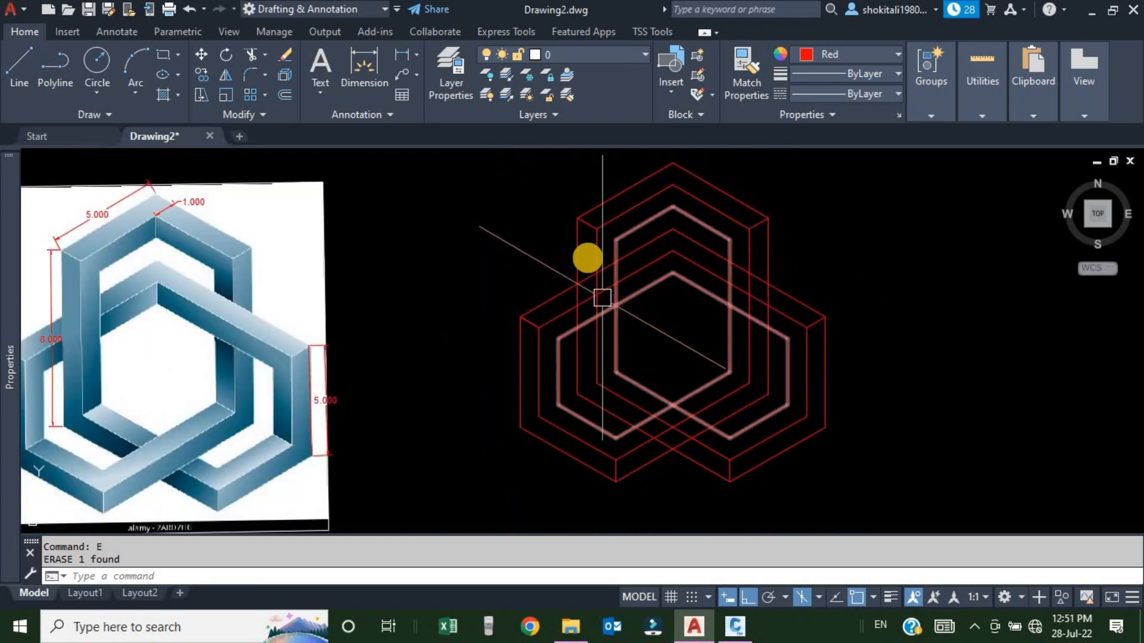
pyautogui.scroll(2, 593, 250)
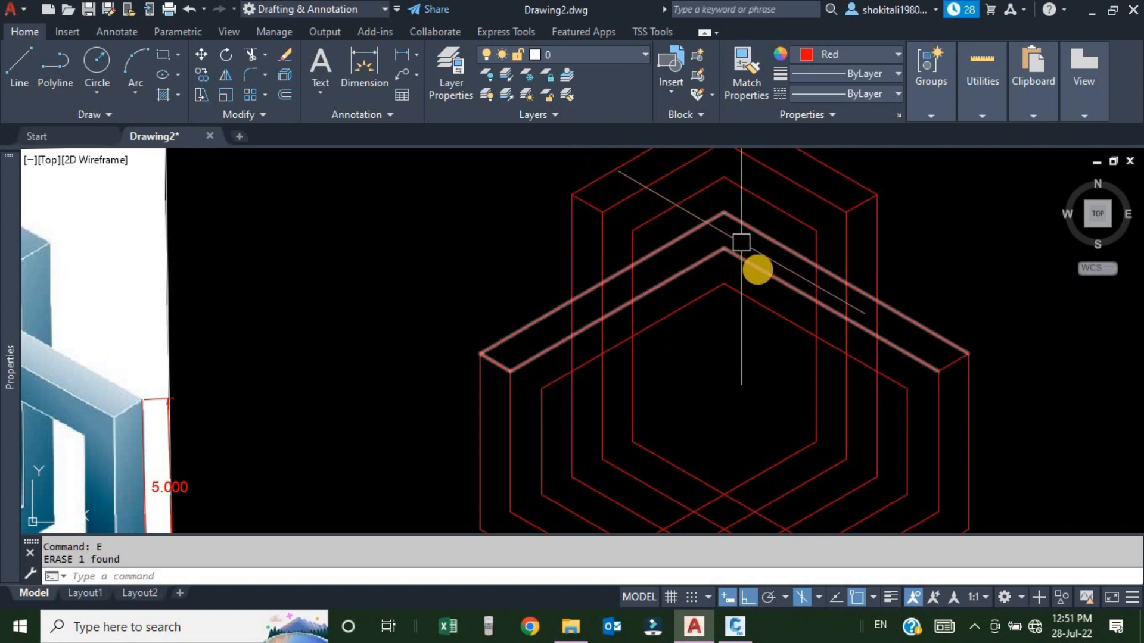
pyautogui.scroll(-2, 757, 270)
pyautogui.scroll(2, 745, 365)
pyautogui.scroll(-2, 701, 369)
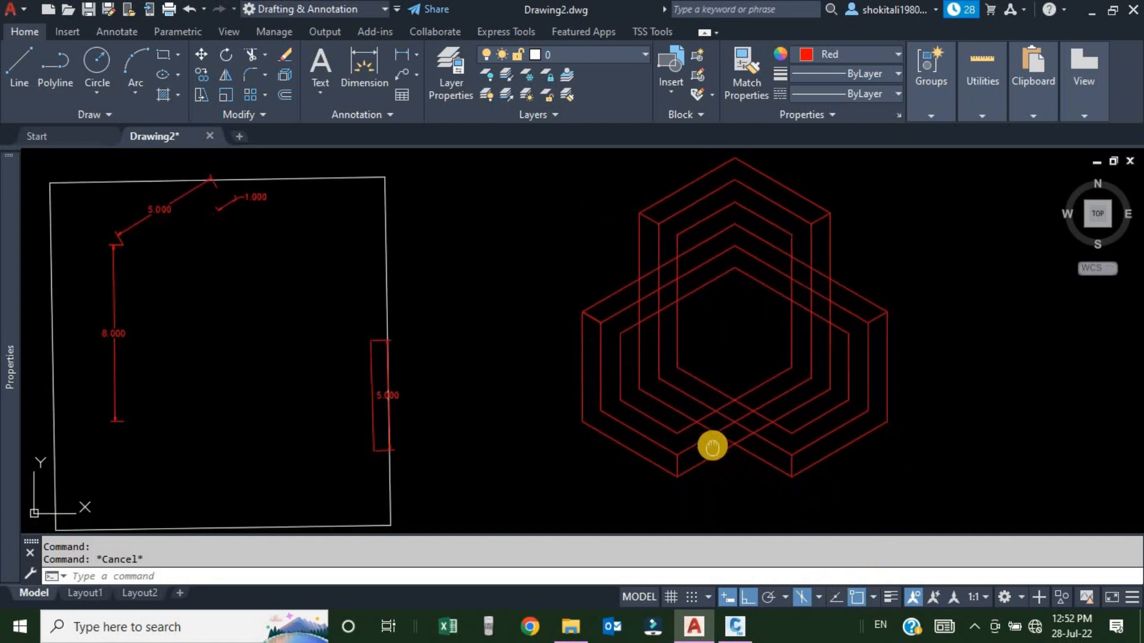
pyautogui.scroll(2, 679, 356)
pyautogui.scroll(-2, 679, 356)
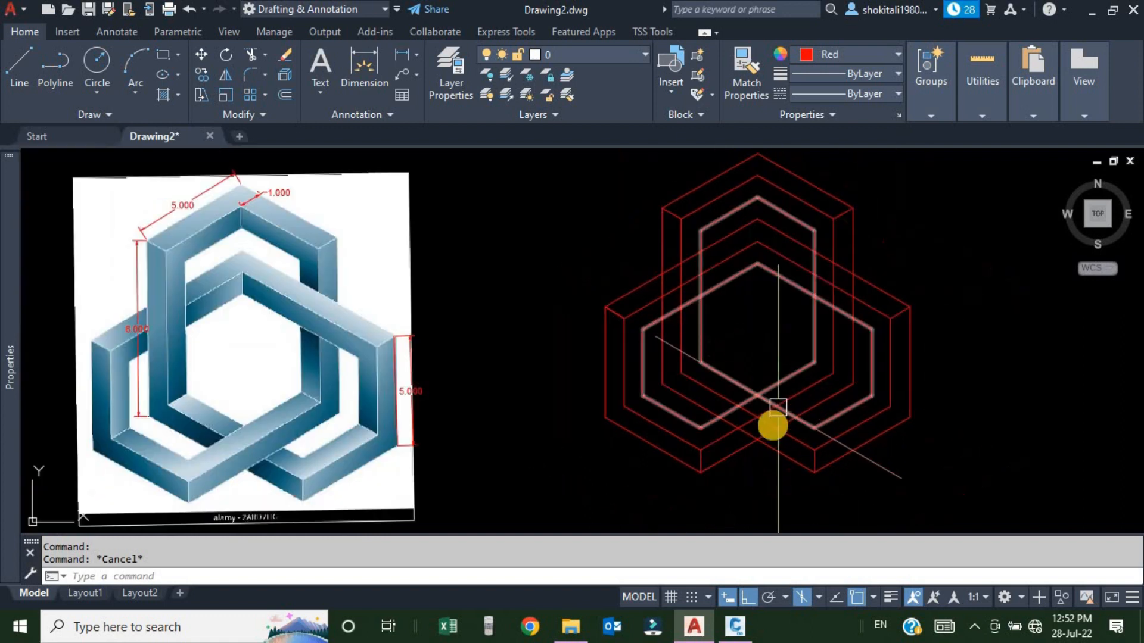
# Trim the three edges of the descending lower bar where it passes behind the rising bar at the bottom centre crossing.
pyautogui.scroll(4, 761, 417)
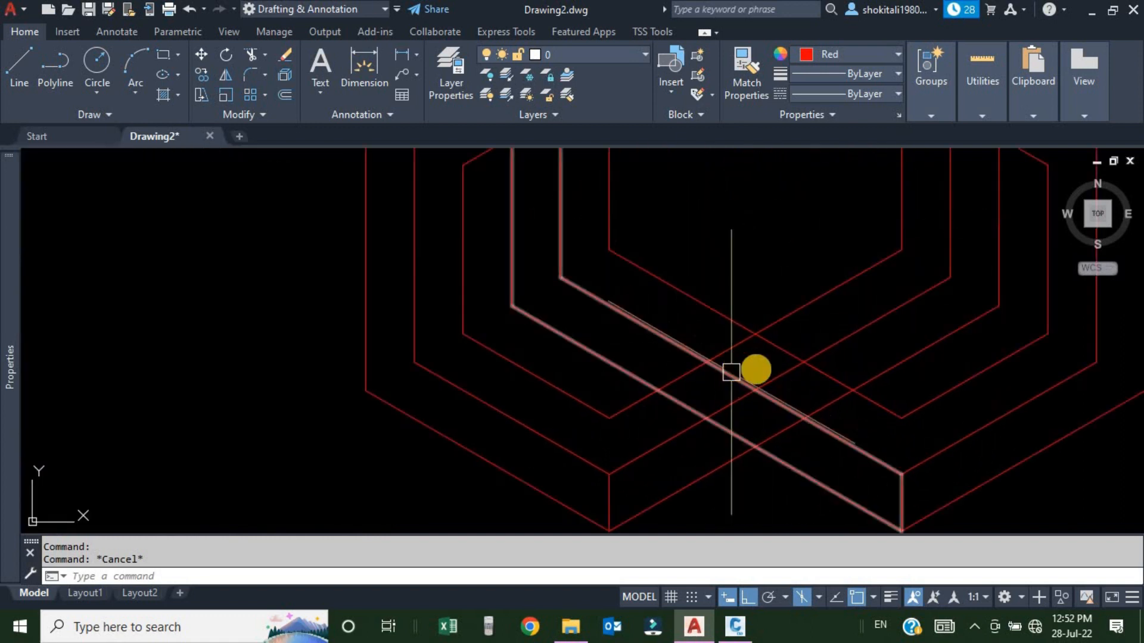
pyautogui.scroll(-2, 874, 440)
pyautogui.scroll(2, 722, 374)
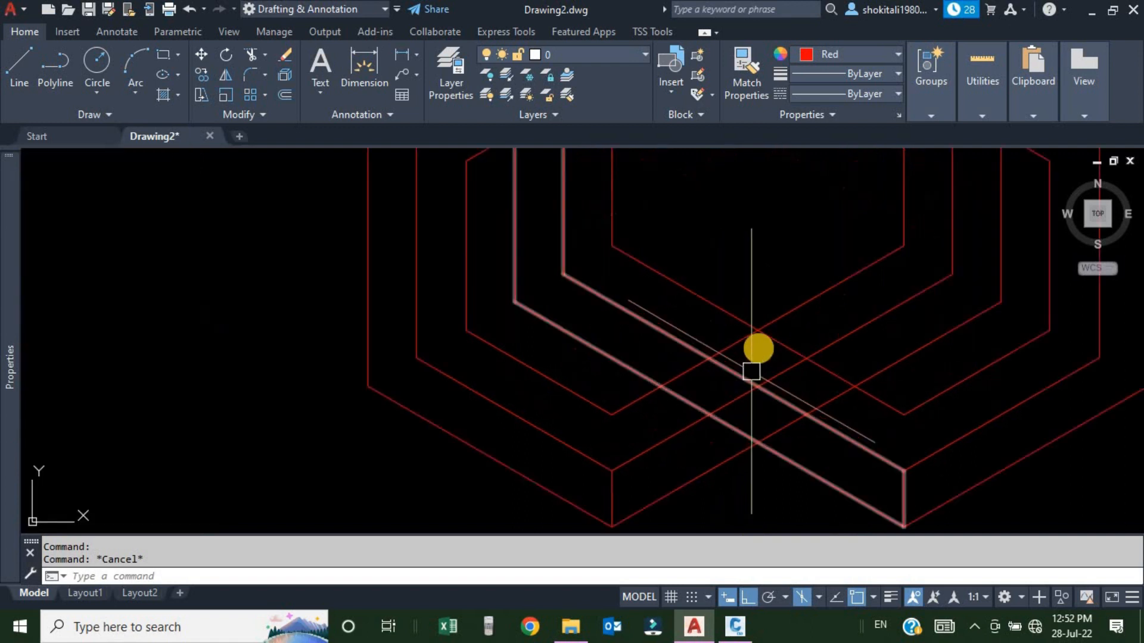
pyautogui.write('tr')
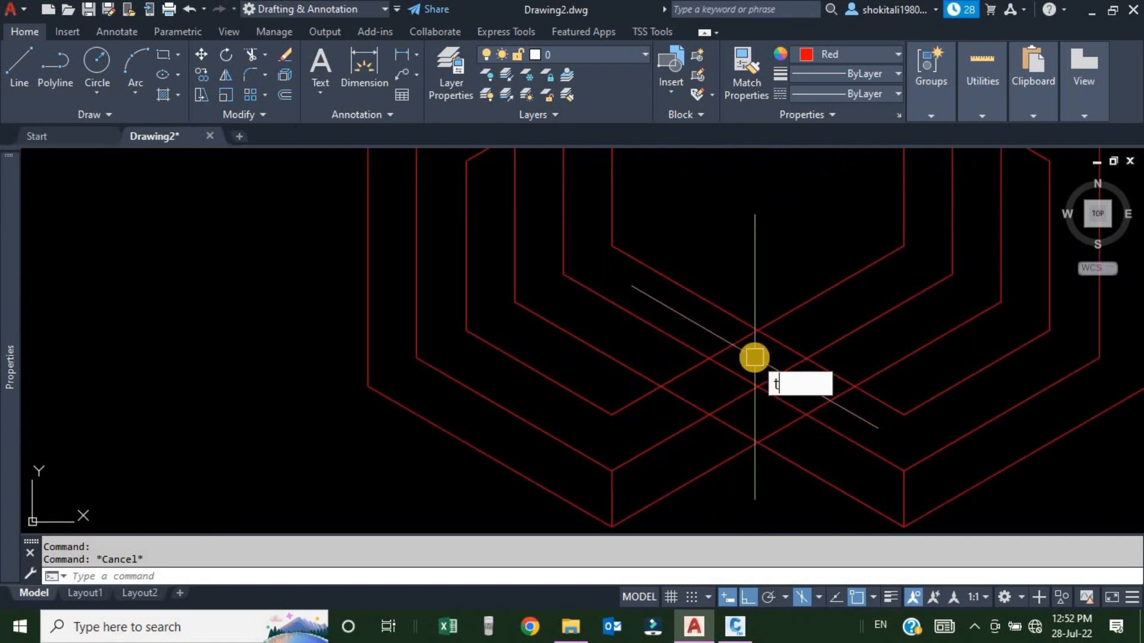
pyautogui.press('Return')
pyautogui.click(779, 345)
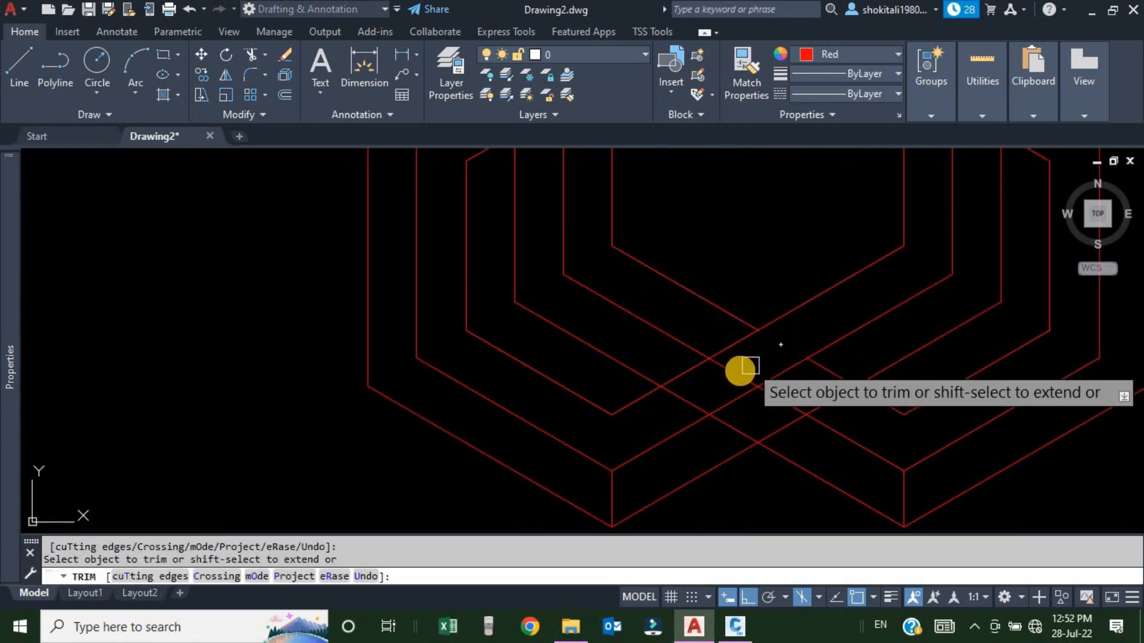
pyautogui.click(742, 371)
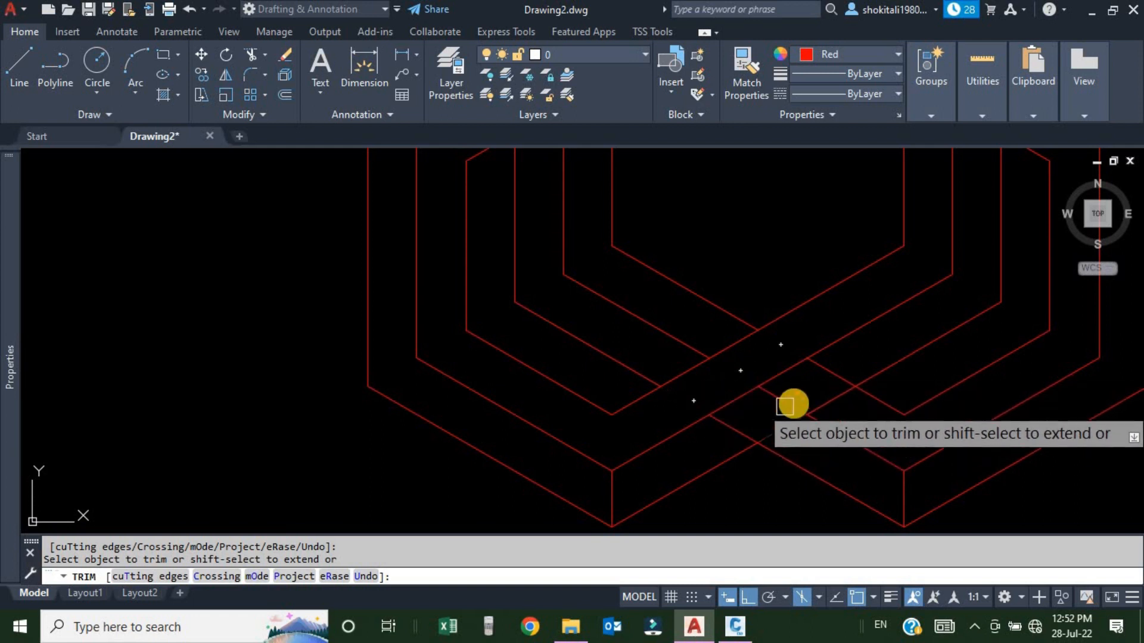
# Trim the three sloping edges of the lower loop's upper-left bar across the inner face of the left upright, following the reference image.
pyautogui.scroll(-2, 825, 429)
pyautogui.scroll(-2, 809, 442)
pyautogui.moveTo(728, 275)
pyautogui.mouseDown(button='middle')
pyautogui.moveTo(730, 303)
pyautogui.moveTo(819, 361)
pyautogui.mouseUp(button='middle')
pyautogui.moveTo(405, 375); pyautogui.dragTo(417, 375, button='middle')
pyautogui.scroll(2, 417, 376)
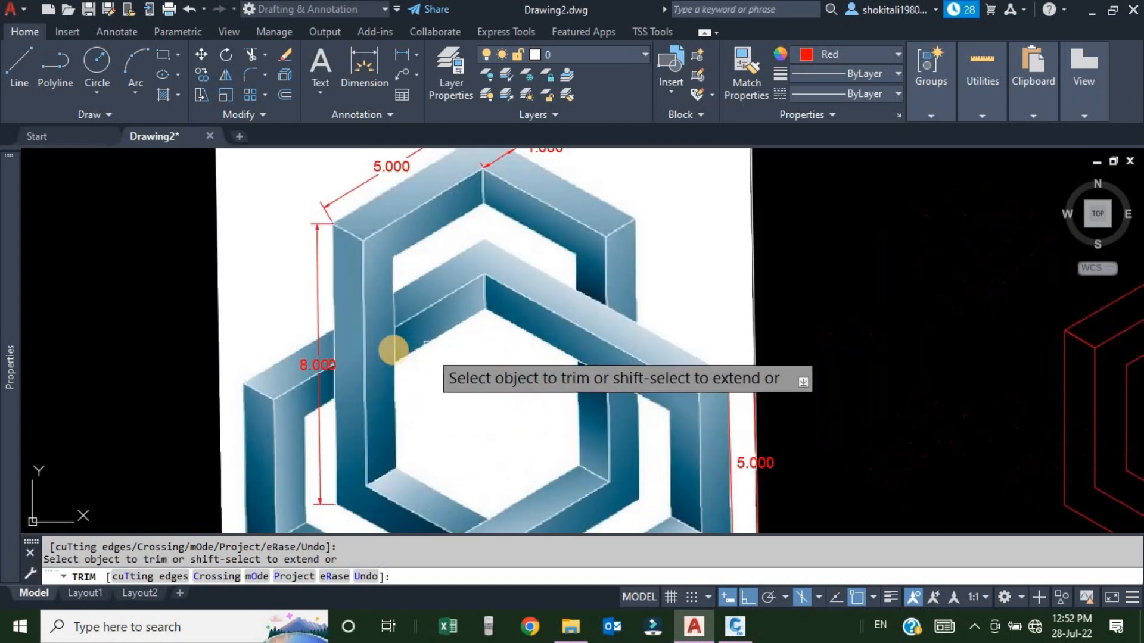
pyautogui.scroll(-2, 910, 326)
pyautogui.moveTo(911, 326)
pyautogui.mouseDown(button='middle')
pyautogui.moveTo(600, 309)
pyautogui.moveTo(487, 330)
pyautogui.mouseUp(button='middle')
pyautogui.scroll(2, 740, 287)
pyautogui.scroll(2, 613, 340)
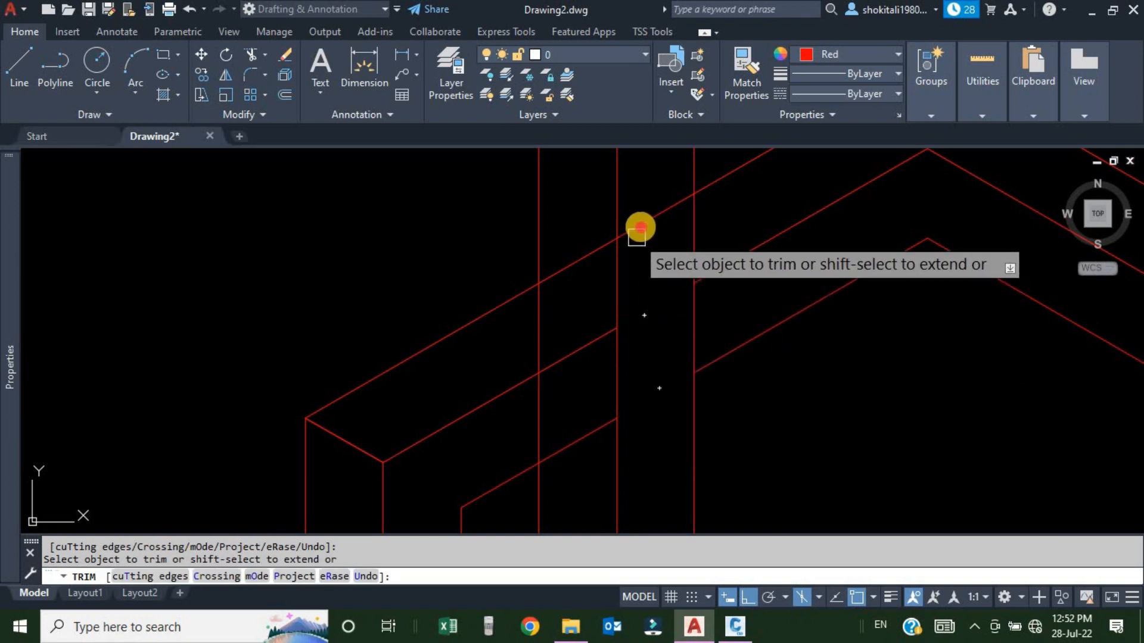
# Trim the edges of the upper loop's right upright where it passes behind the lower loop's upper-right sloping bar.
pyautogui.scroll(-3, 715, 334)
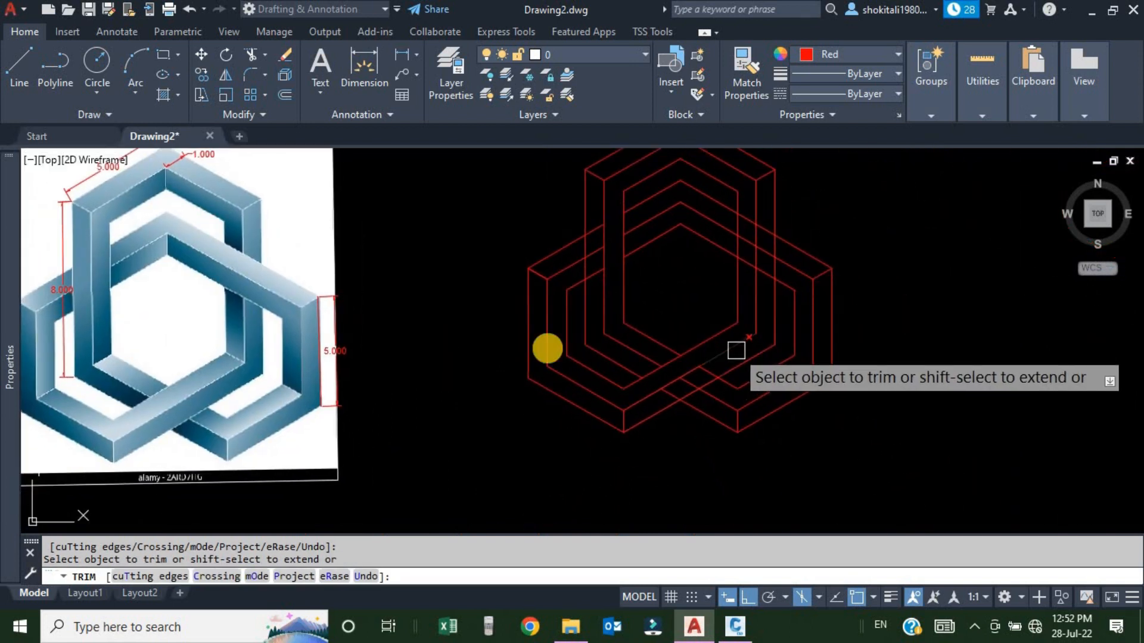
pyautogui.scroll(2, 233, 287)
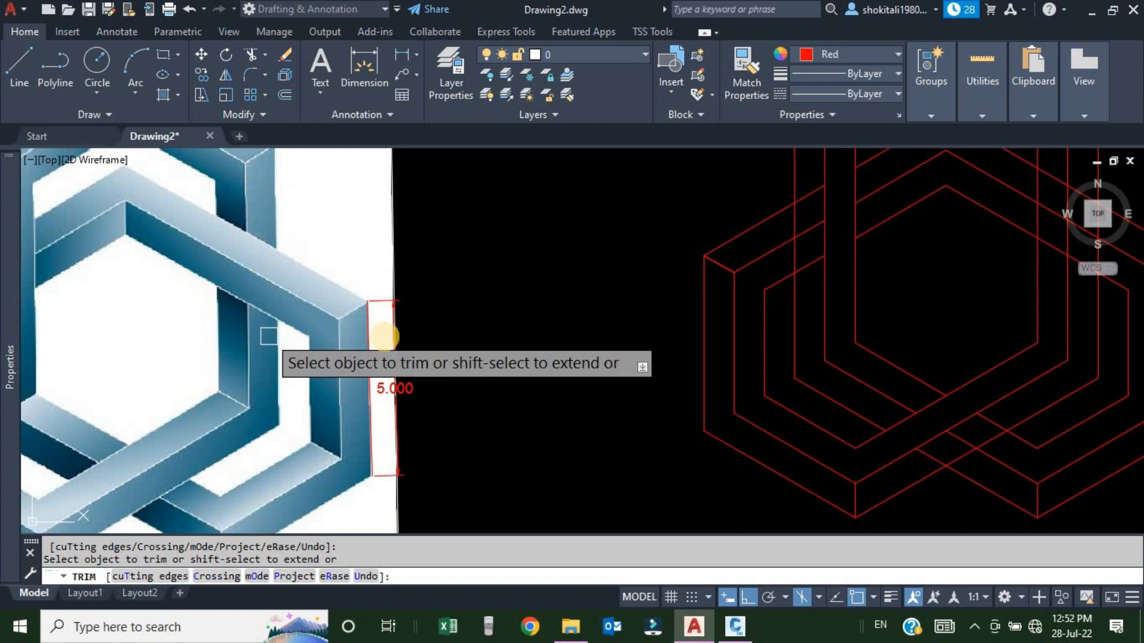
pyautogui.scroll(-2, 357, 333)
pyautogui.scroll(3, 775, 233)
pyautogui.scroll(2, 760, 264)
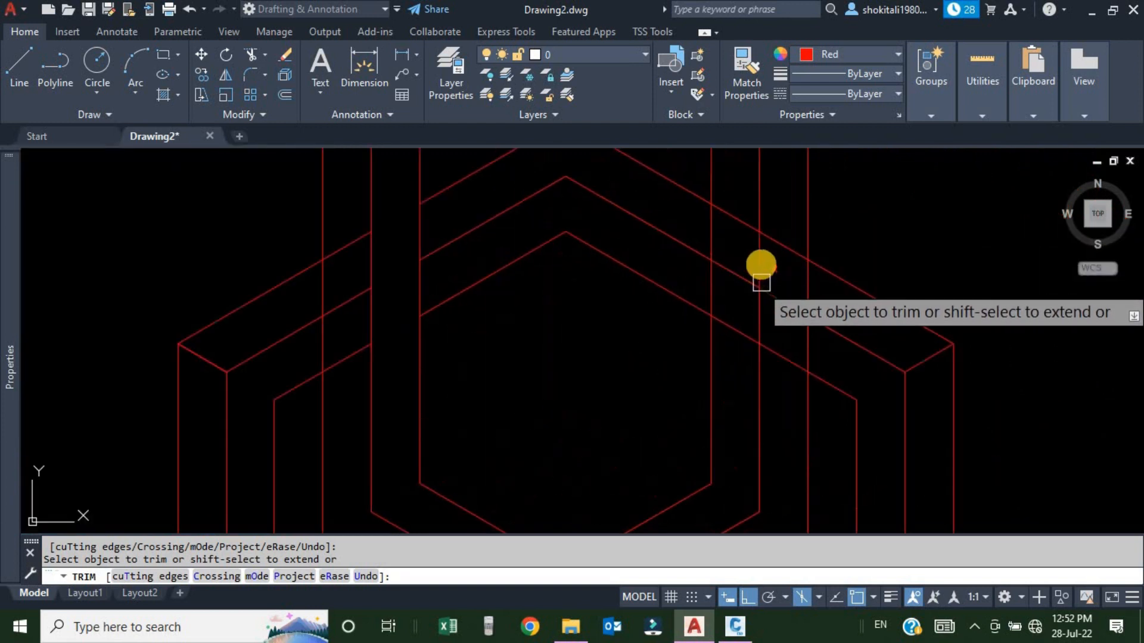
pyautogui.click(718, 235)
pyautogui.click(717, 284)
pyautogui.click(756, 312)
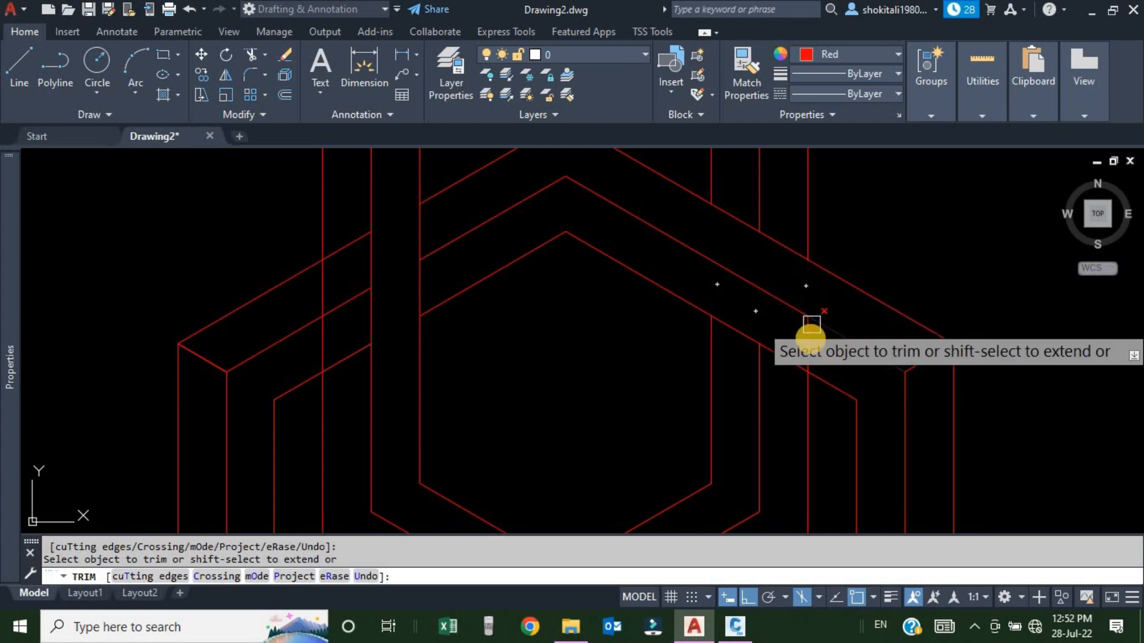
# Trim the upper two edges of the lower loop's upper-left sloping bar across the outer face of the left upright.
pyautogui.scroll(-3, 713, 358)
pyautogui.scroll(3, 589, 324)
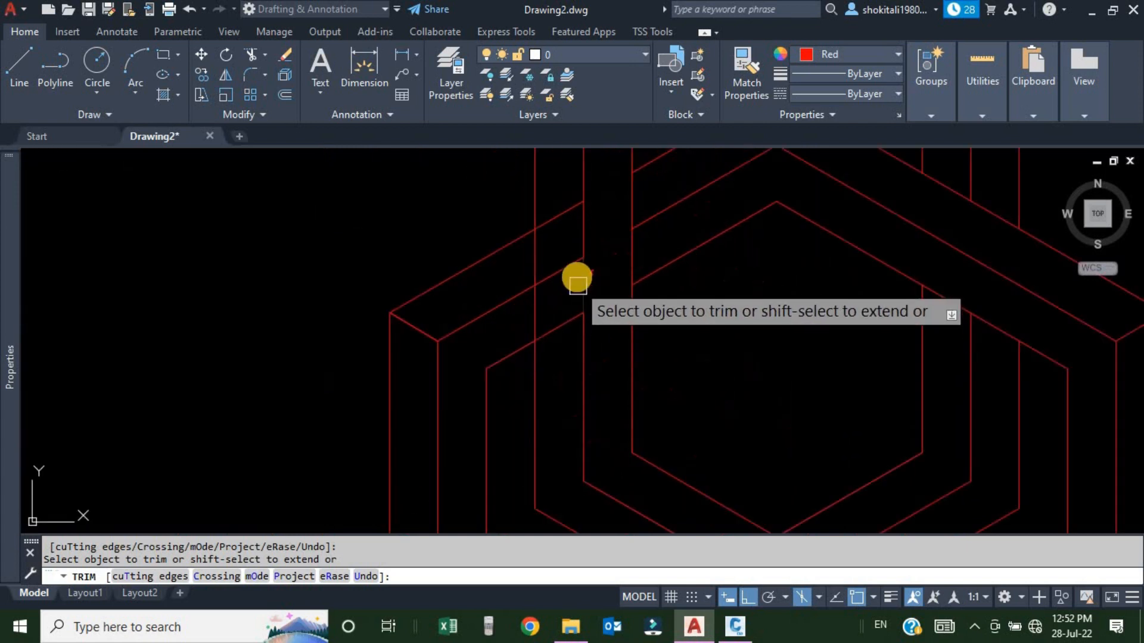
pyautogui.scroll(-3, 596, 286)
pyautogui.scroll(4, 592, 274)
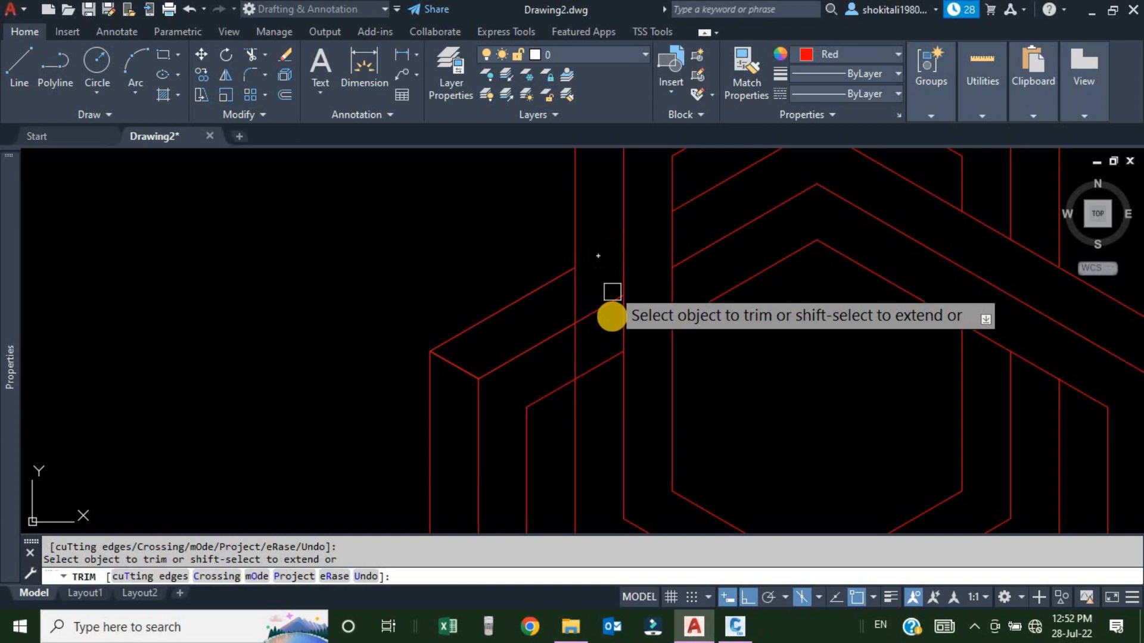
pyautogui.click(599, 312)
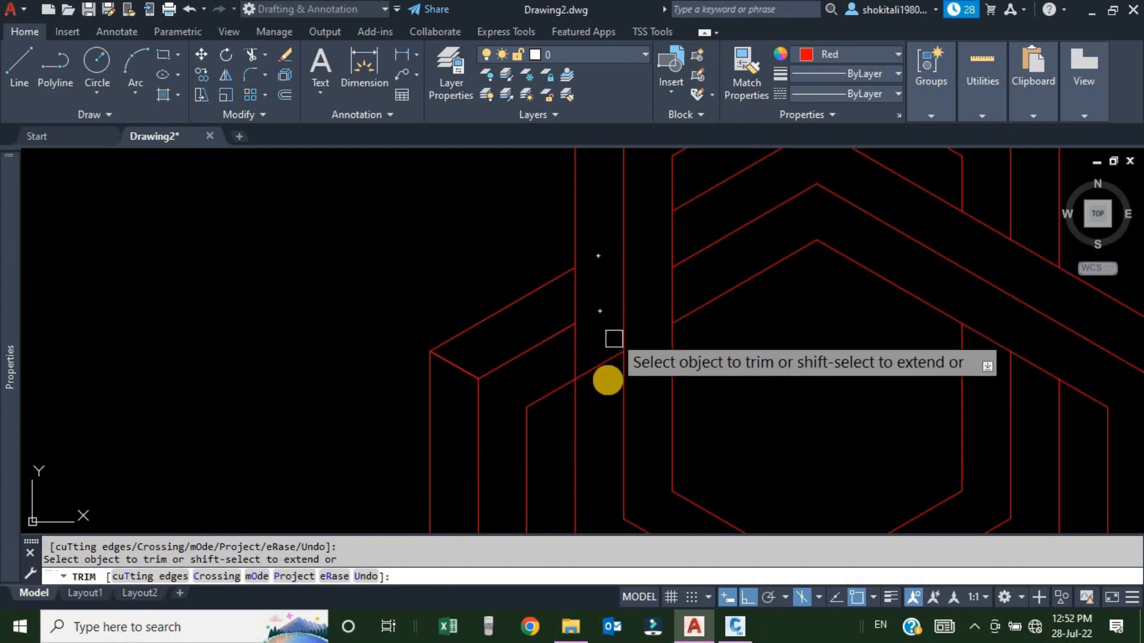
pyautogui.scroll(-4, 640, 340)
pyautogui.moveTo(663, 417); pyautogui.dragTo(697, 388, button='middle')
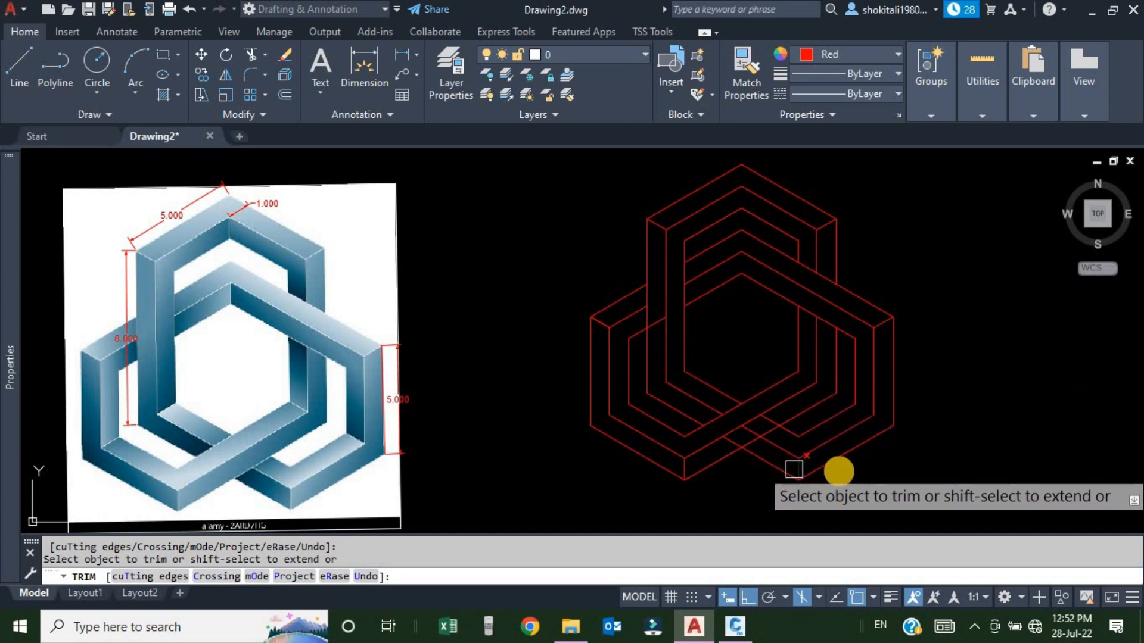
pyautogui.press('Escape')
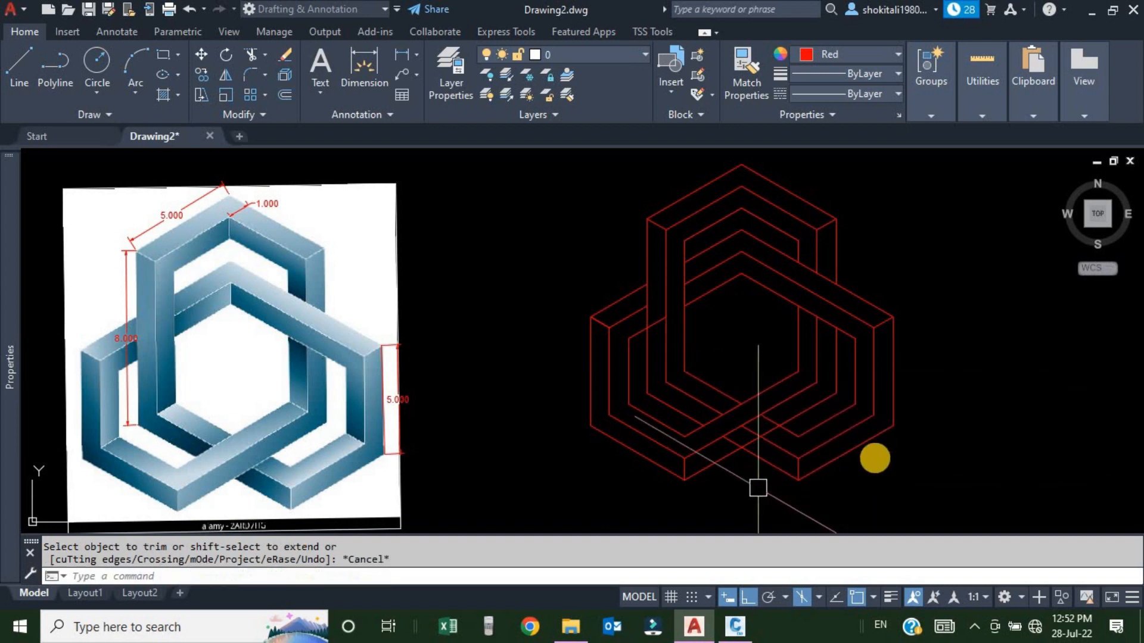
pyautogui.write('h')
pyautogui.press('Return')
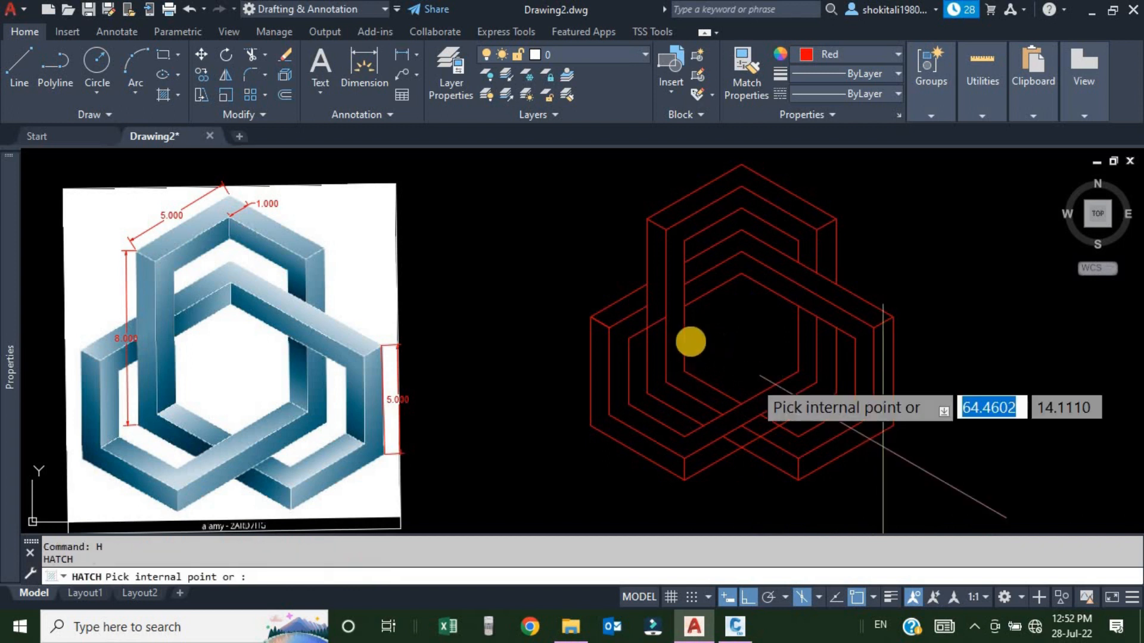
pyautogui.scroll(2, 593, 329)
pyautogui.press('Escape')
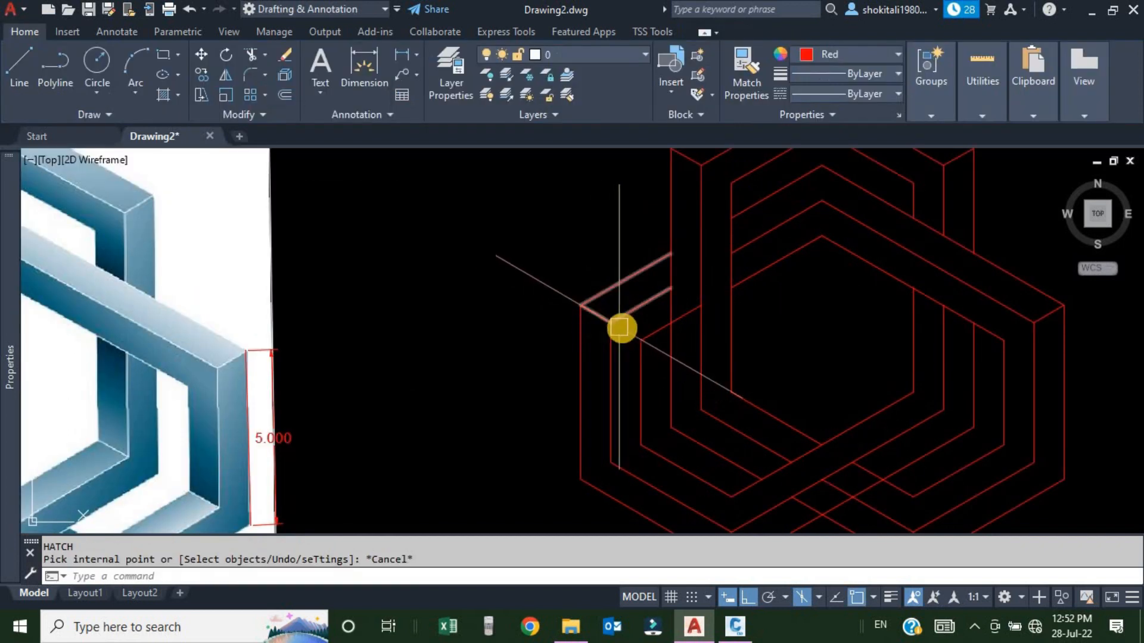
# Start an ANSI31 hatch at scale 1 on the upper loop's top and left faces and the top faces of the lower loop's upper sloping bars.
pyautogui.scroll(-4, 662, 346)
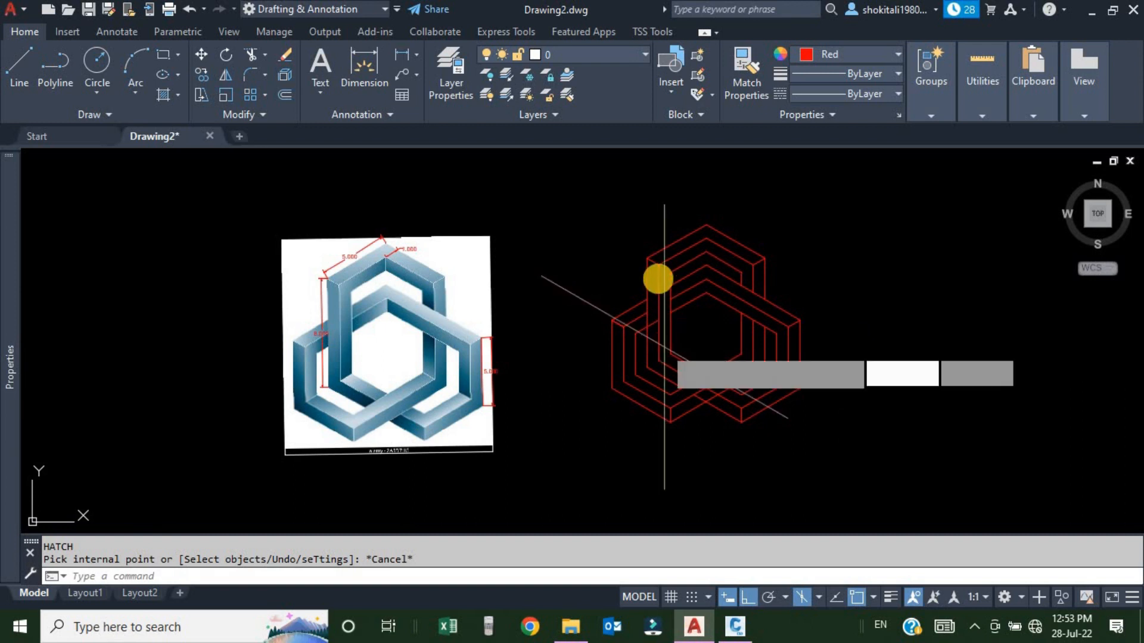
pyautogui.press('Return')
pyautogui.scroll(3, 673, 244)
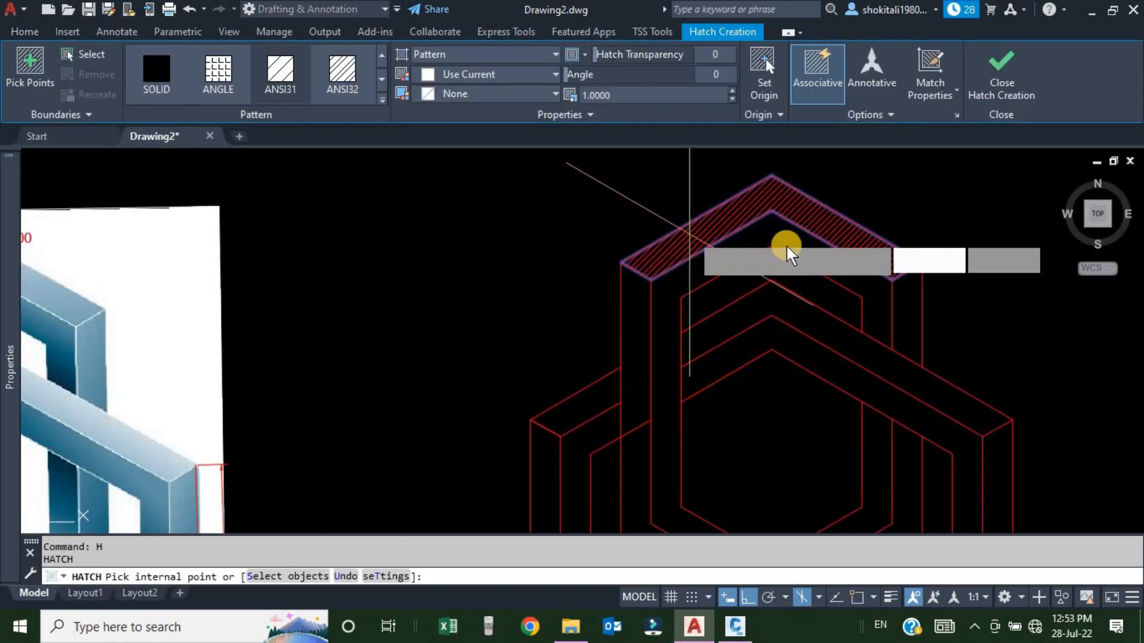
pyautogui.click(768, 244)
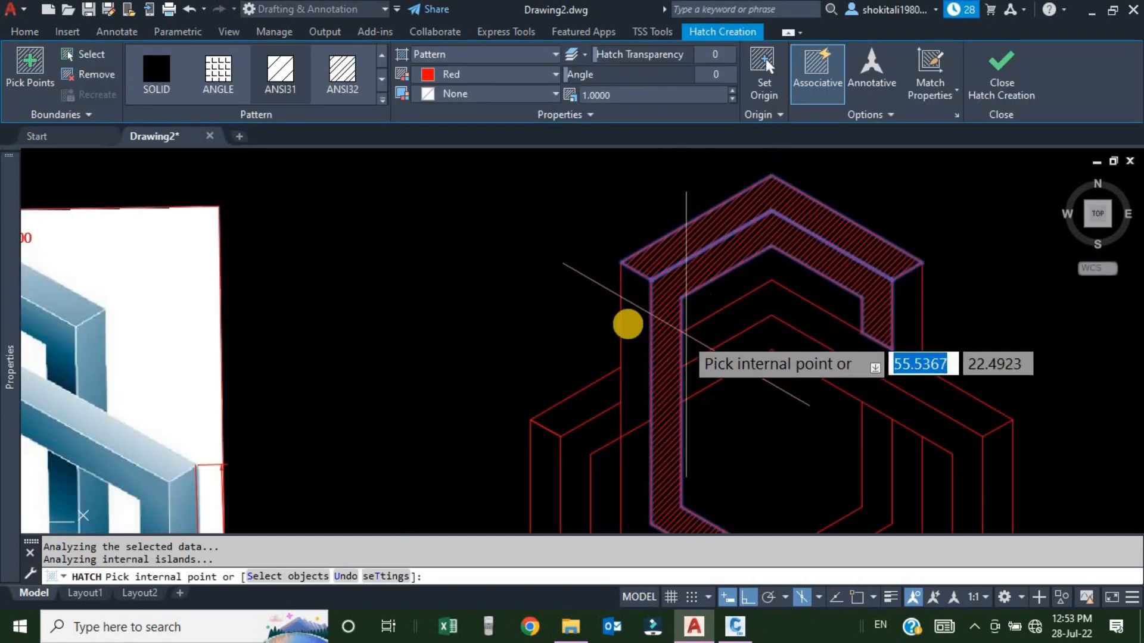
pyautogui.moveTo(618, 391); pyautogui.dragTo(649, 264, button='middle')
pyautogui.click(651, 256)
pyautogui.click(775, 188)
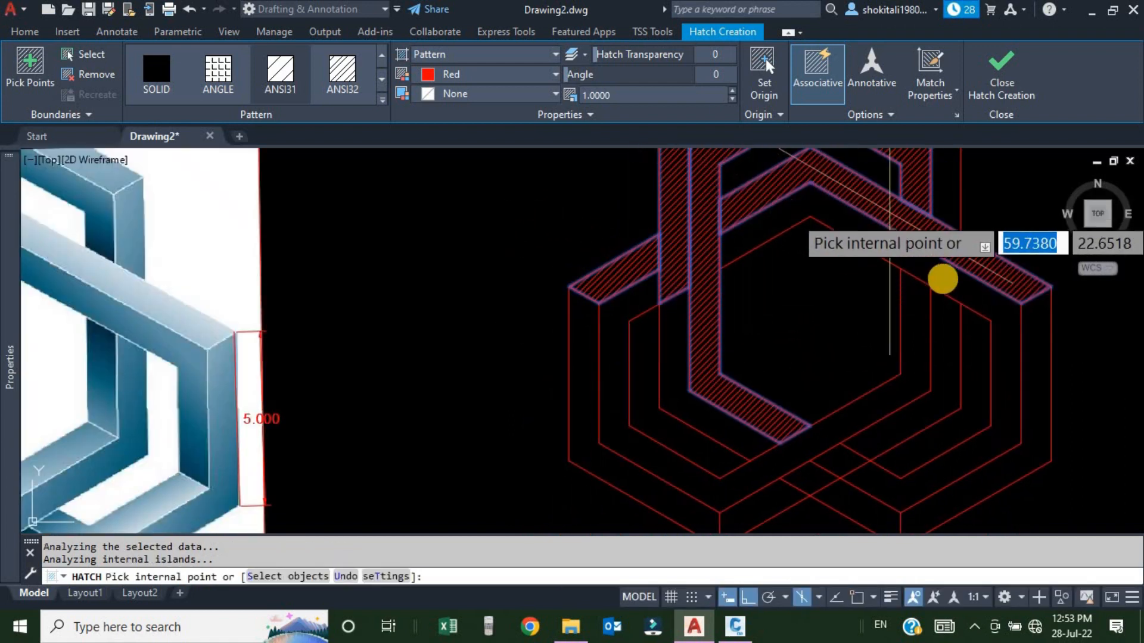
# Add the lower loop's right-hand faces, the left and right inner faces, and the pieces around the bottom crossing to the hatch.
pyautogui.moveTo(1005, 352); pyautogui.dragTo(961, 289, button='middle')
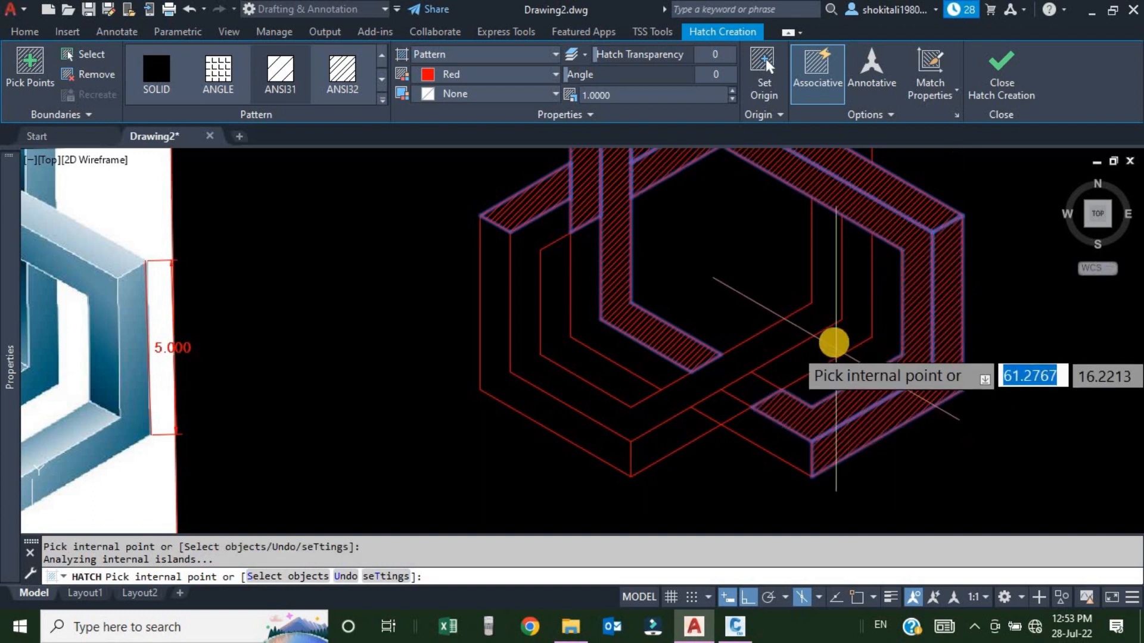
pyautogui.click(829, 338)
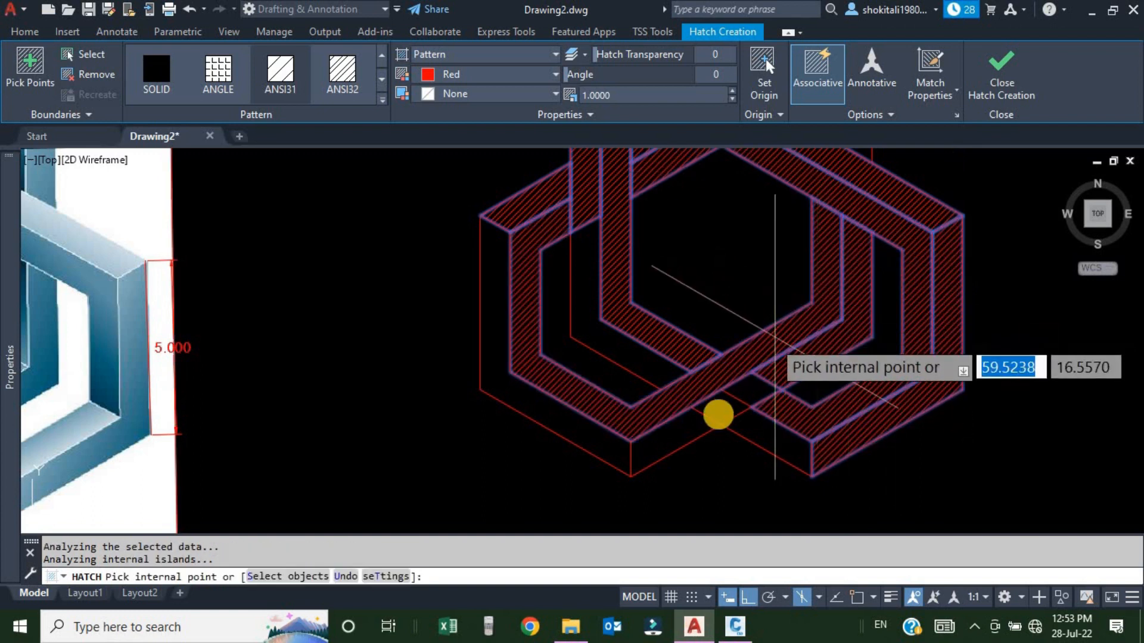
pyautogui.scroll(4, 722, 423)
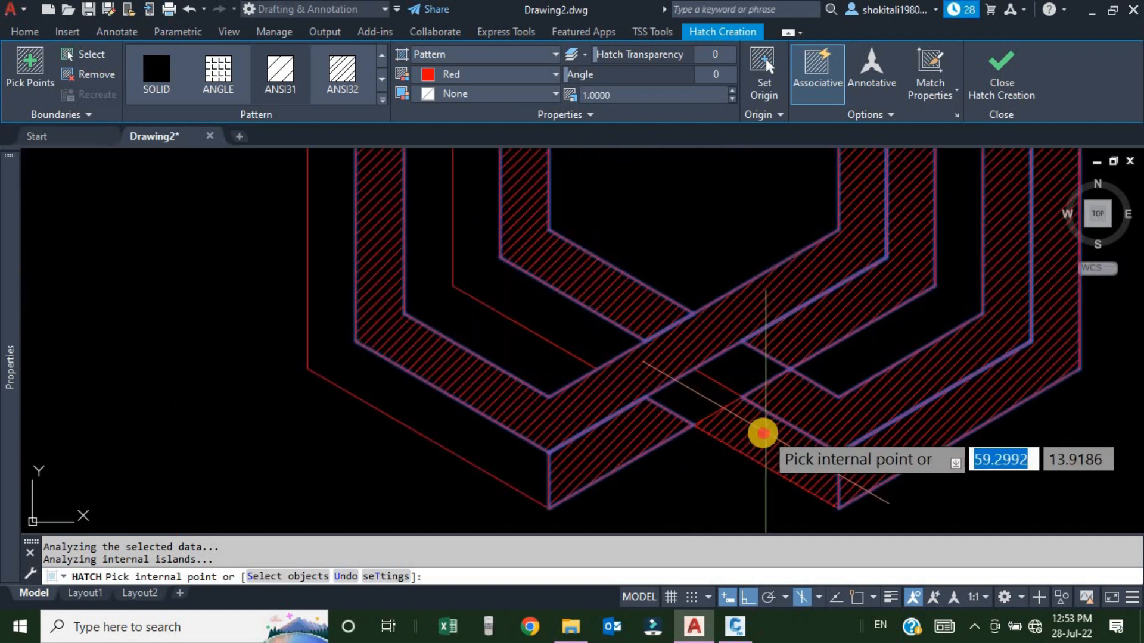
pyautogui.scroll(-3, 755, 360)
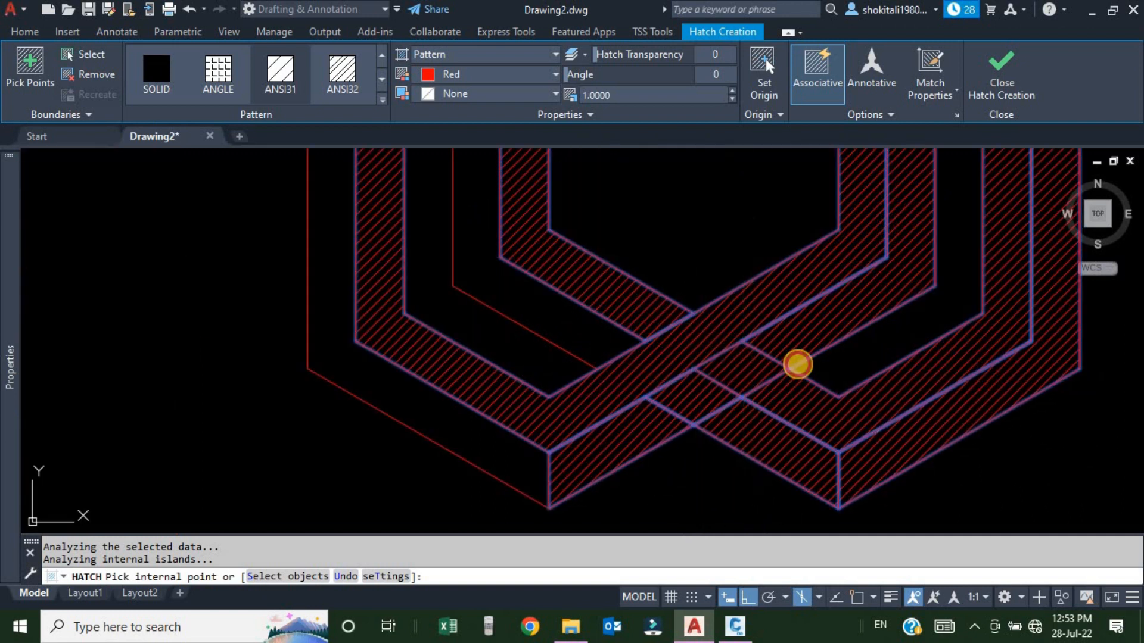
pyautogui.scroll(-2, 667, 327)
# Hatch the remaining faces along the figure's lower left side and finish the hatch.
pyautogui.scroll(5, 705, 311)
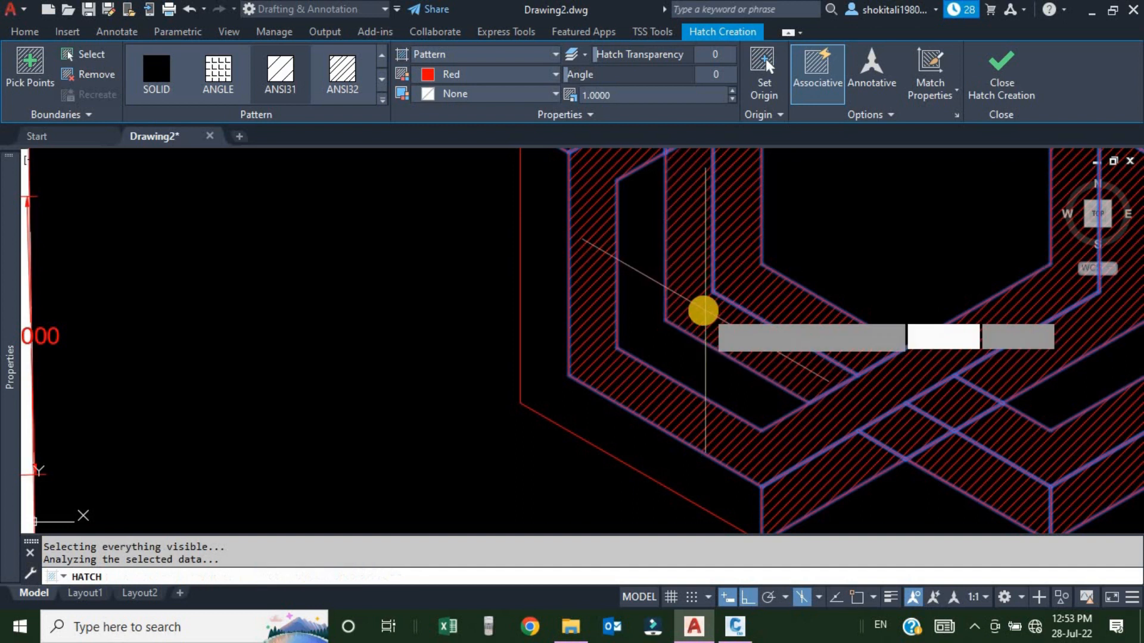
pyautogui.scroll(-2, 678, 428)
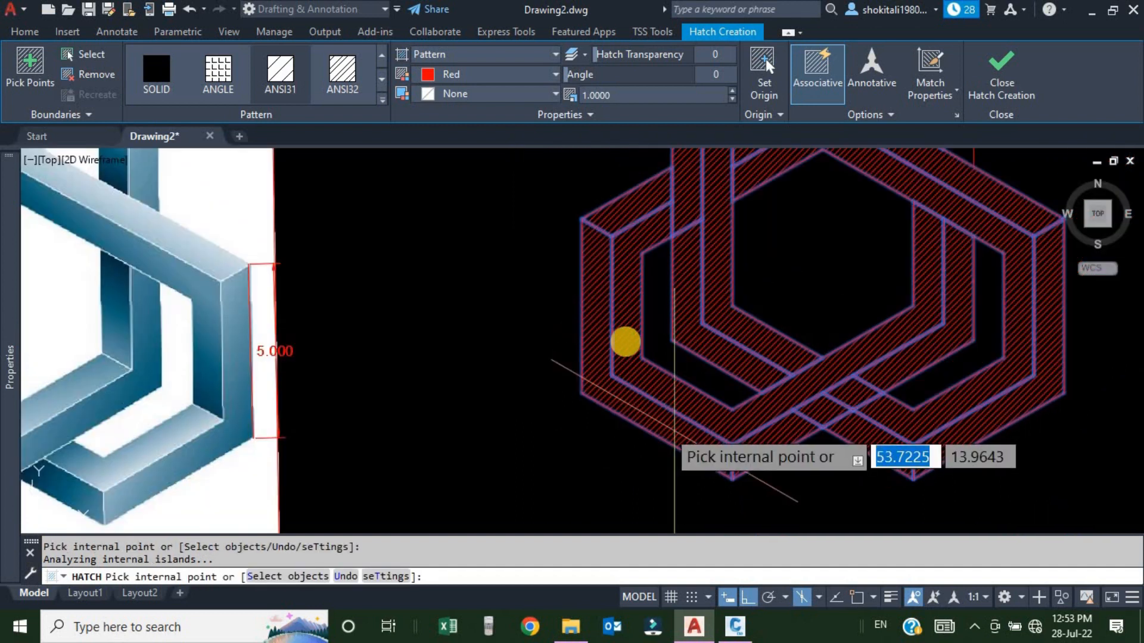
pyautogui.scroll(-3, 812, 372)
pyautogui.press('Escape')
# Hatch the unfilled outer face of the upper loop's right upright with the same ANSI31 pattern.
pyautogui.scroll(5, 805, 258)
pyautogui.press('space')
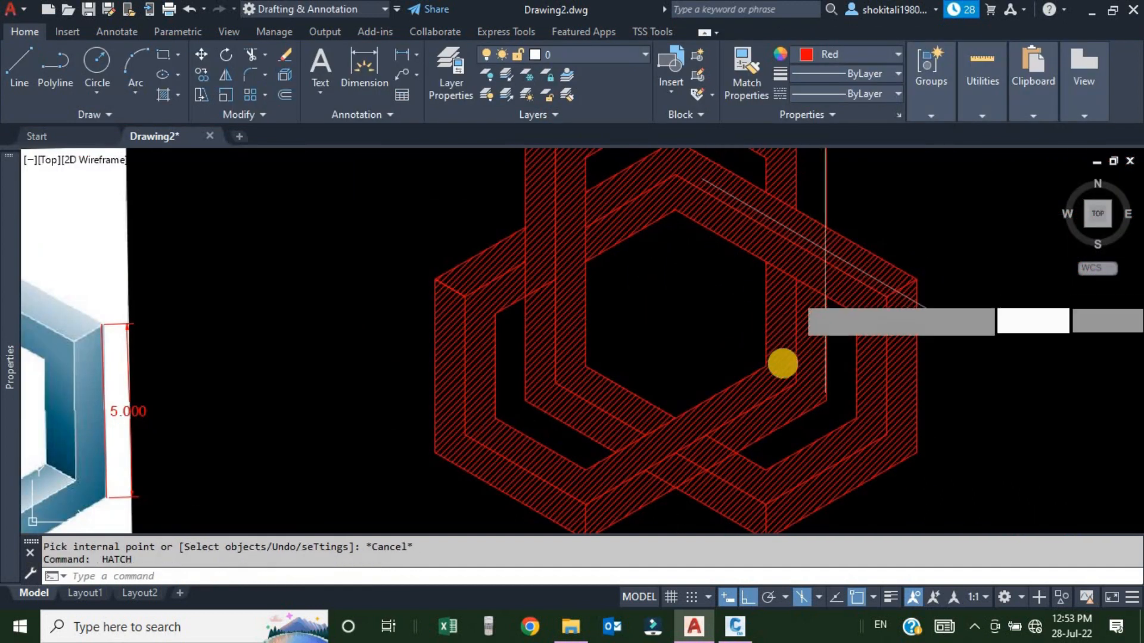
pyautogui.moveTo(806, 277); pyautogui.dragTo(769, 378, button='middle')
pyautogui.click(776, 290)
pyautogui.scroll(-4, 777, 290)
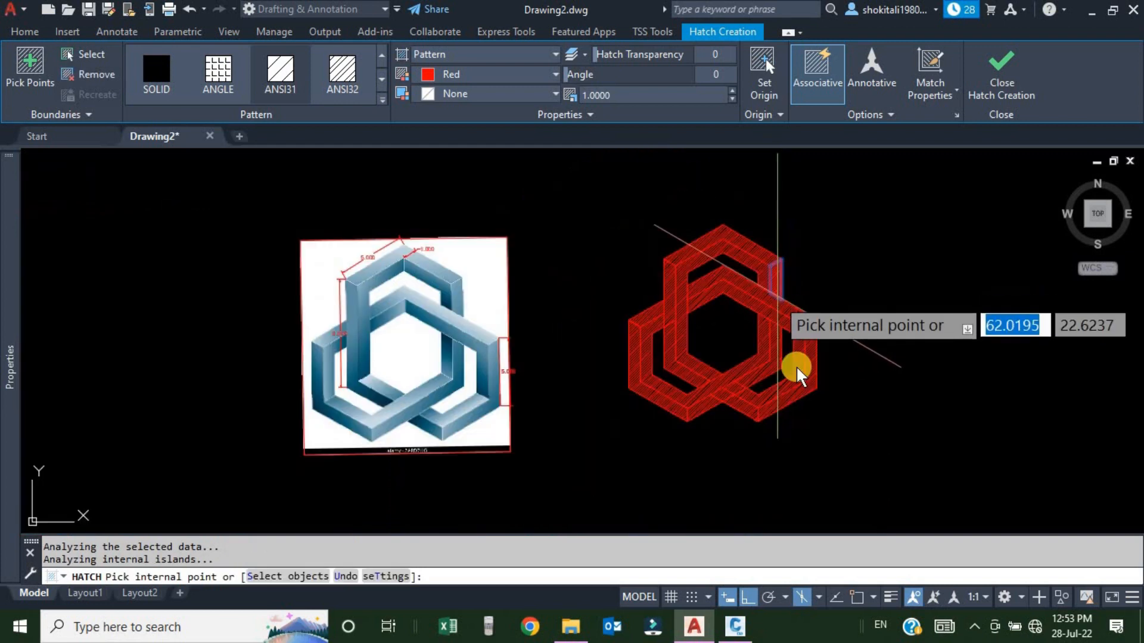
pyautogui.scroll(2, 799, 393)
pyautogui.press('Escape')
pyautogui.scroll(-1, 737, 359)
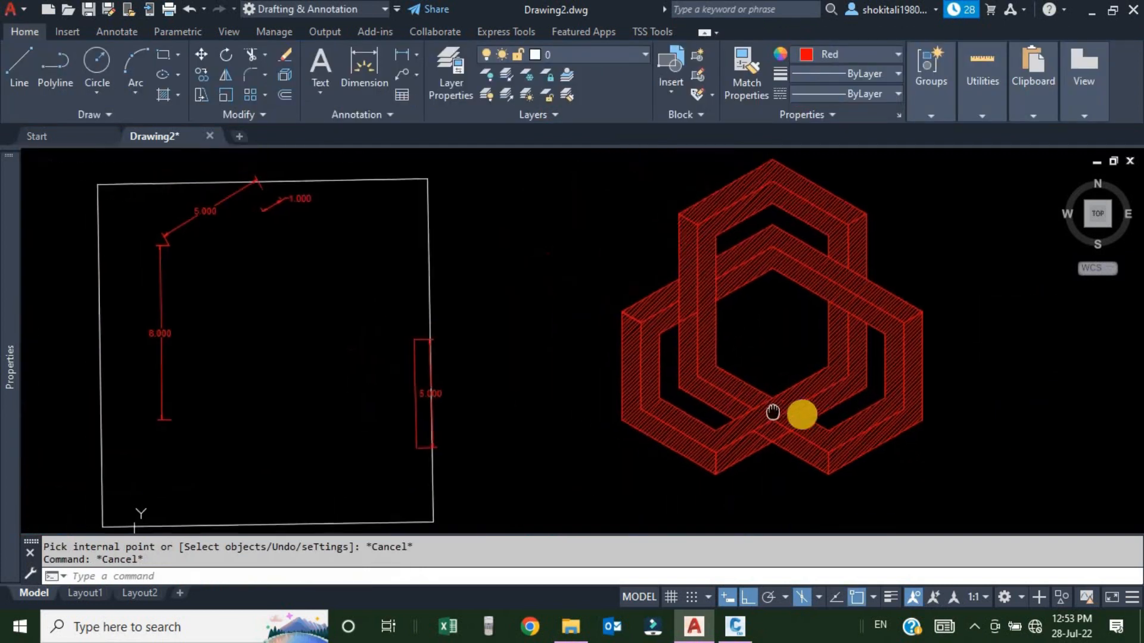
# Trim the three leftover edges of the descending bar that cross the rising bar's outer face at the bottom crossing.
pyautogui.scroll(1, 746, 441)
pyautogui.moveTo(668, 459); pyautogui.dragTo(665, 442, button='middle')
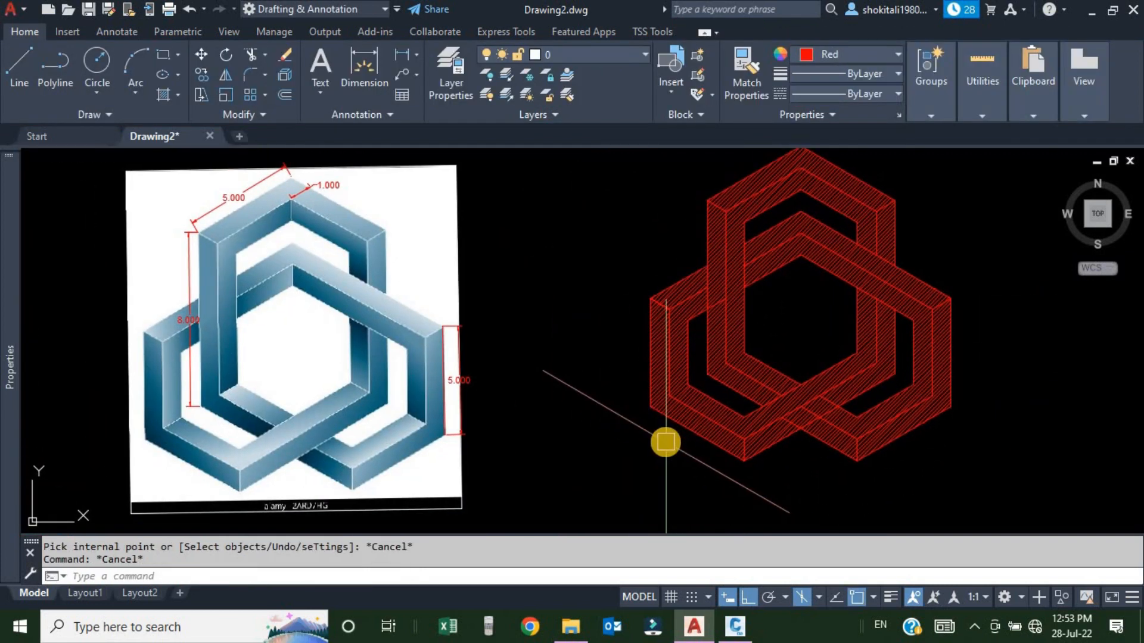
pyautogui.scroll(5, 815, 432)
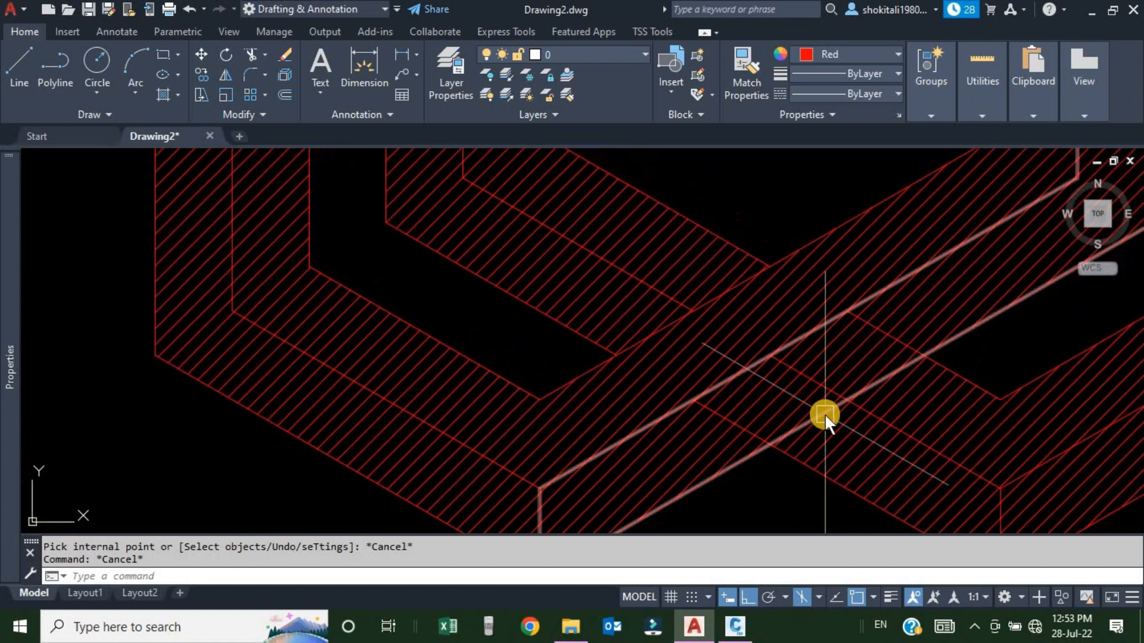
pyautogui.press('Return')
pyautogui.scroll(2, 810, 382)
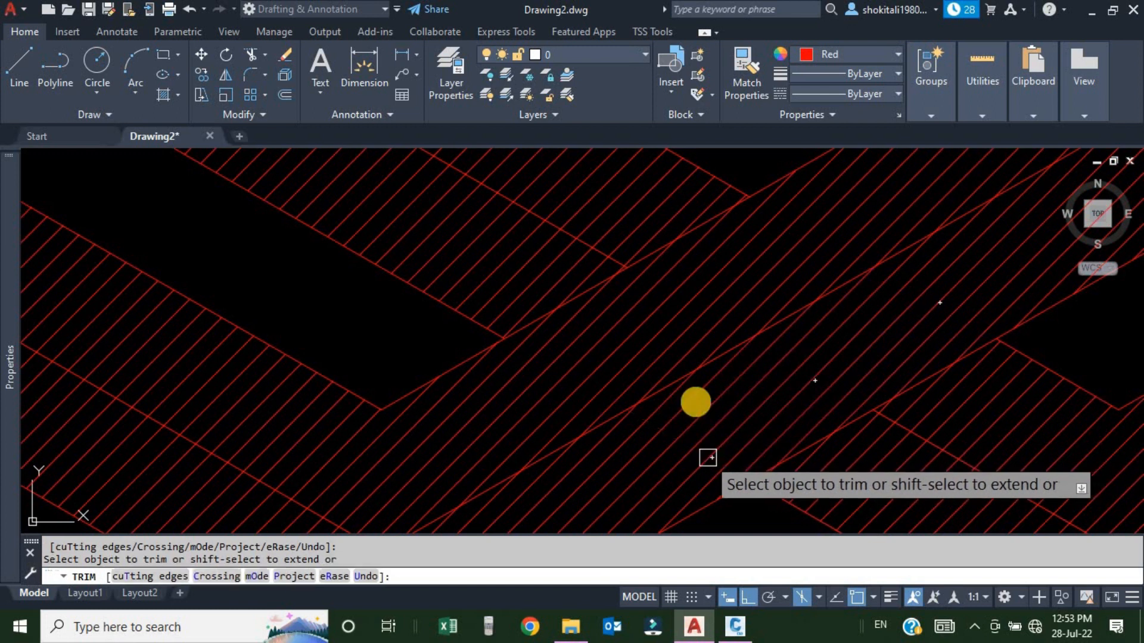
pyautogui.scroll(-6, 769, 441)
pyautogui.press('Escape')
# Trim the leftover sloping edge of the lower loop's upper-left bar across the left upright's outer face.
pyautogui.scroll(5, 775, 464)
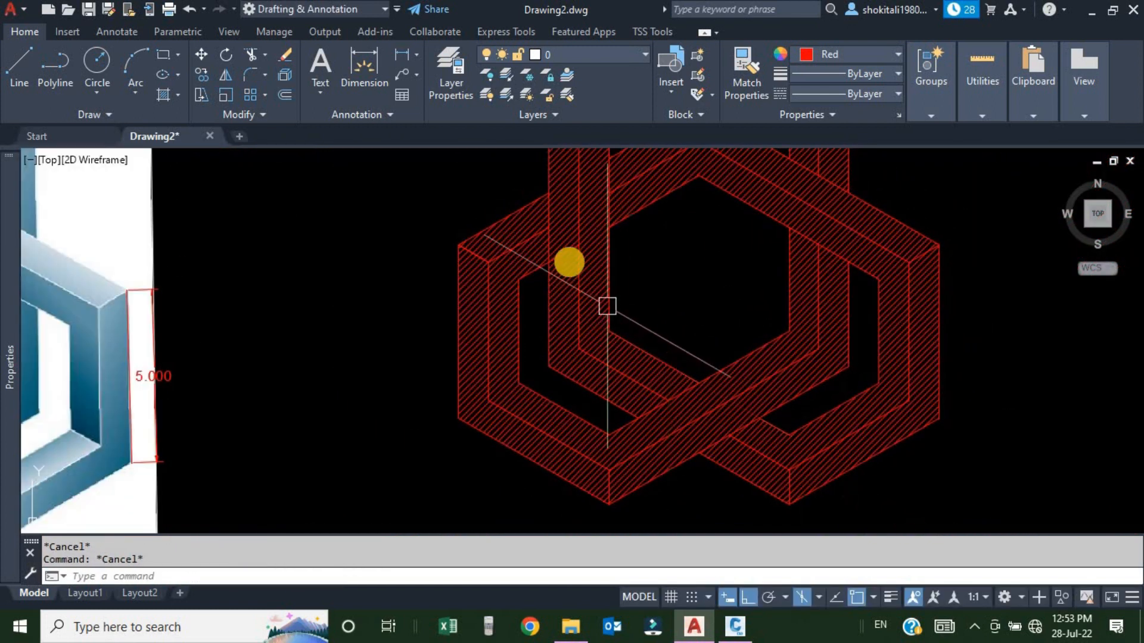
pyautogui.scroll(3, 583, 263)
pyautogui.press('Return')
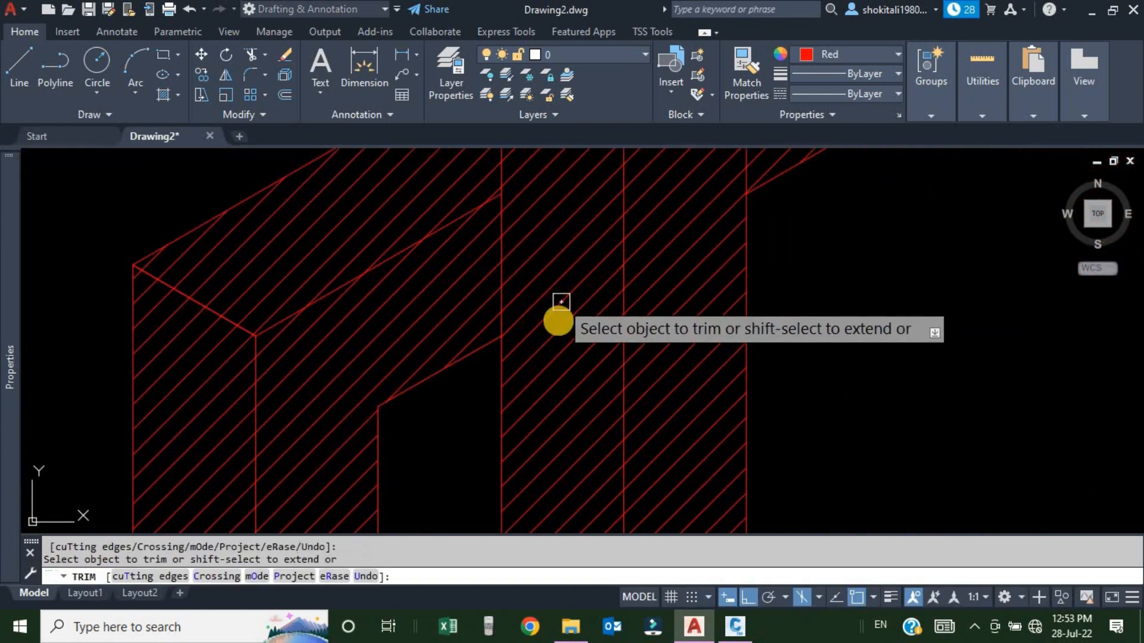
pyautogui.scroll(-3, 562, 302)
pyautogui.press('Escape')
pyautogui.scroll(-3, 774, 417)
pyautogui.moveTo(868, 366)
pyautogui.mouseDown(button='middle')
pyautogui.moveTo(867, 396)
pyautogui.moveTo(998, 427)
pyautogui.mouseUp(button='middle')
pyautogui.scroll(3, 830, 395)
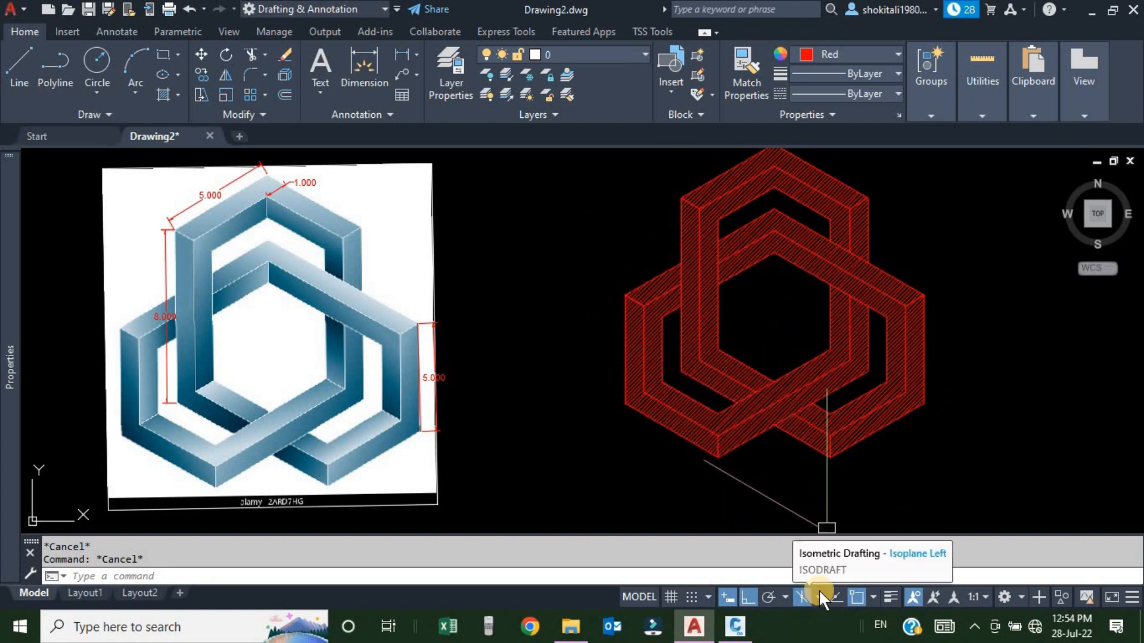
pyautogui.moveTo(816, 415); pyautogui.dragTo(820, 427, button='middle')
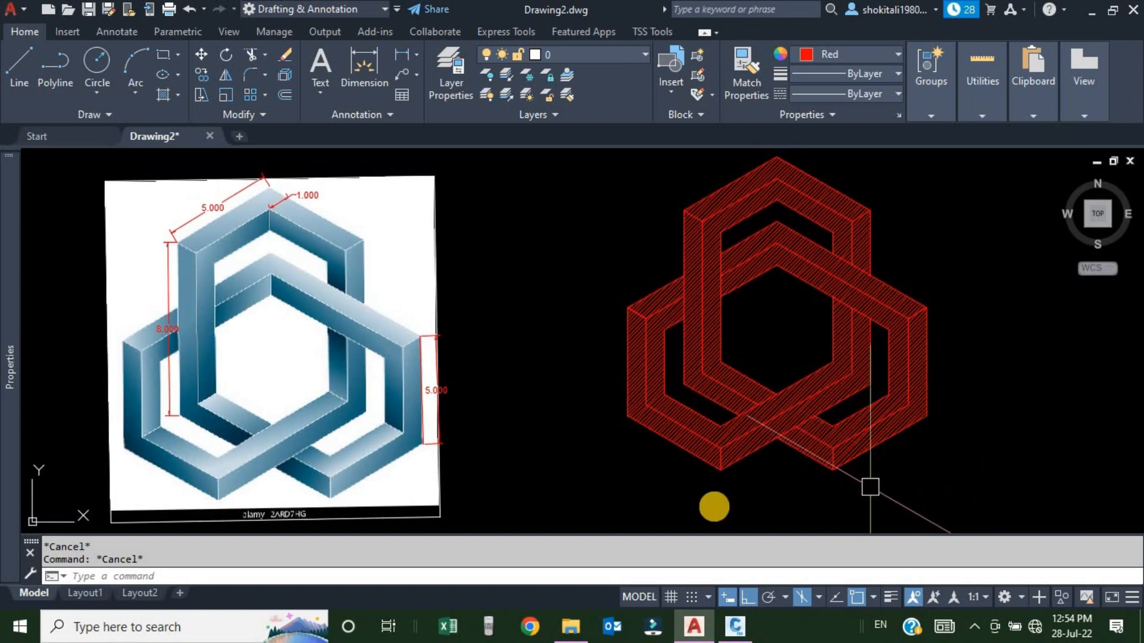